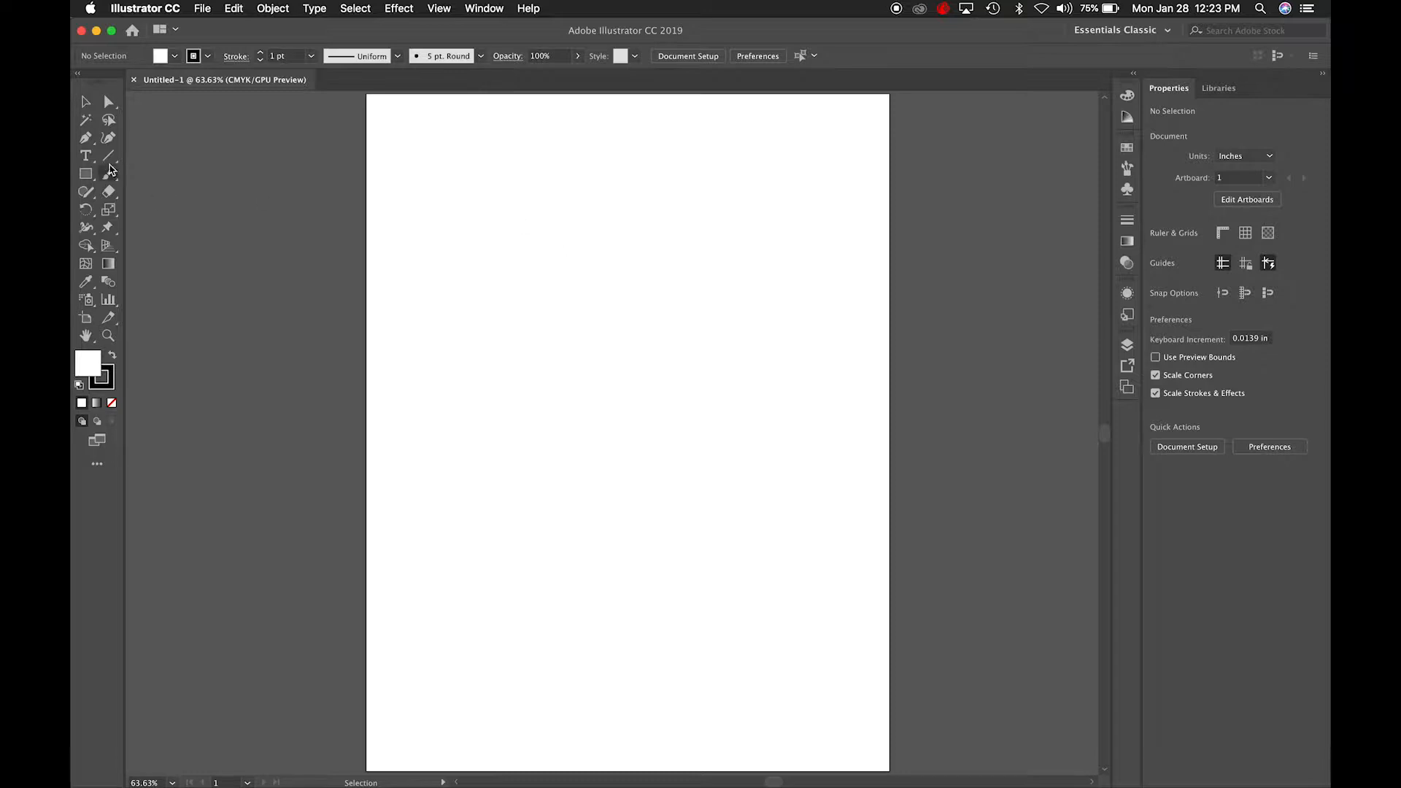
Paint an S-shaped Paintbrush stroke about 2.5 in wide and 3.56 in tall, then select it and activate its stroke colour.
left_click(109, 175)
mouse_move(649, 258)
left_mouse_down()
mouse_move(536, 320)
mouse_move(627, 431)
mouse_move(493, 471)
left_mouse_up()
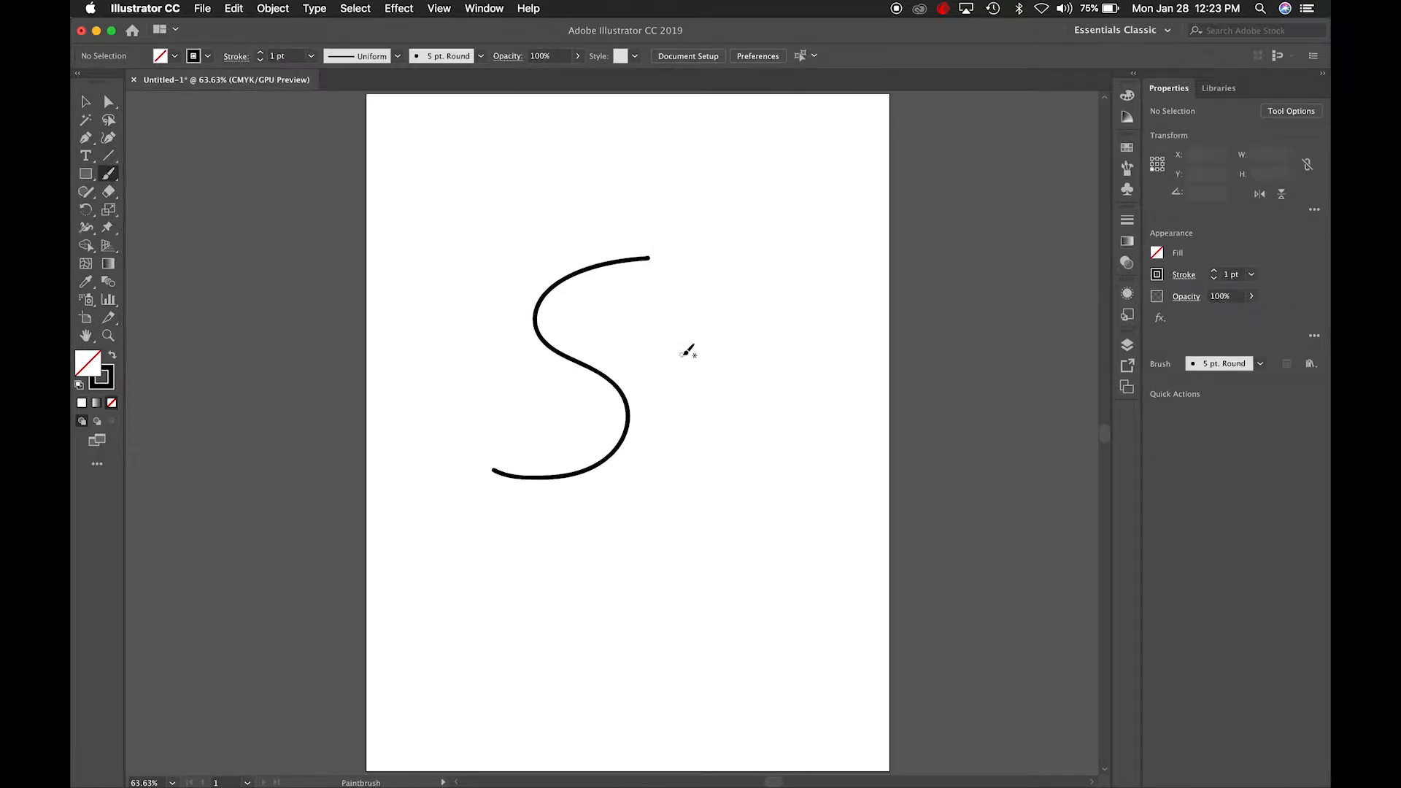
left_click_drag(696, 344, 607, 454)
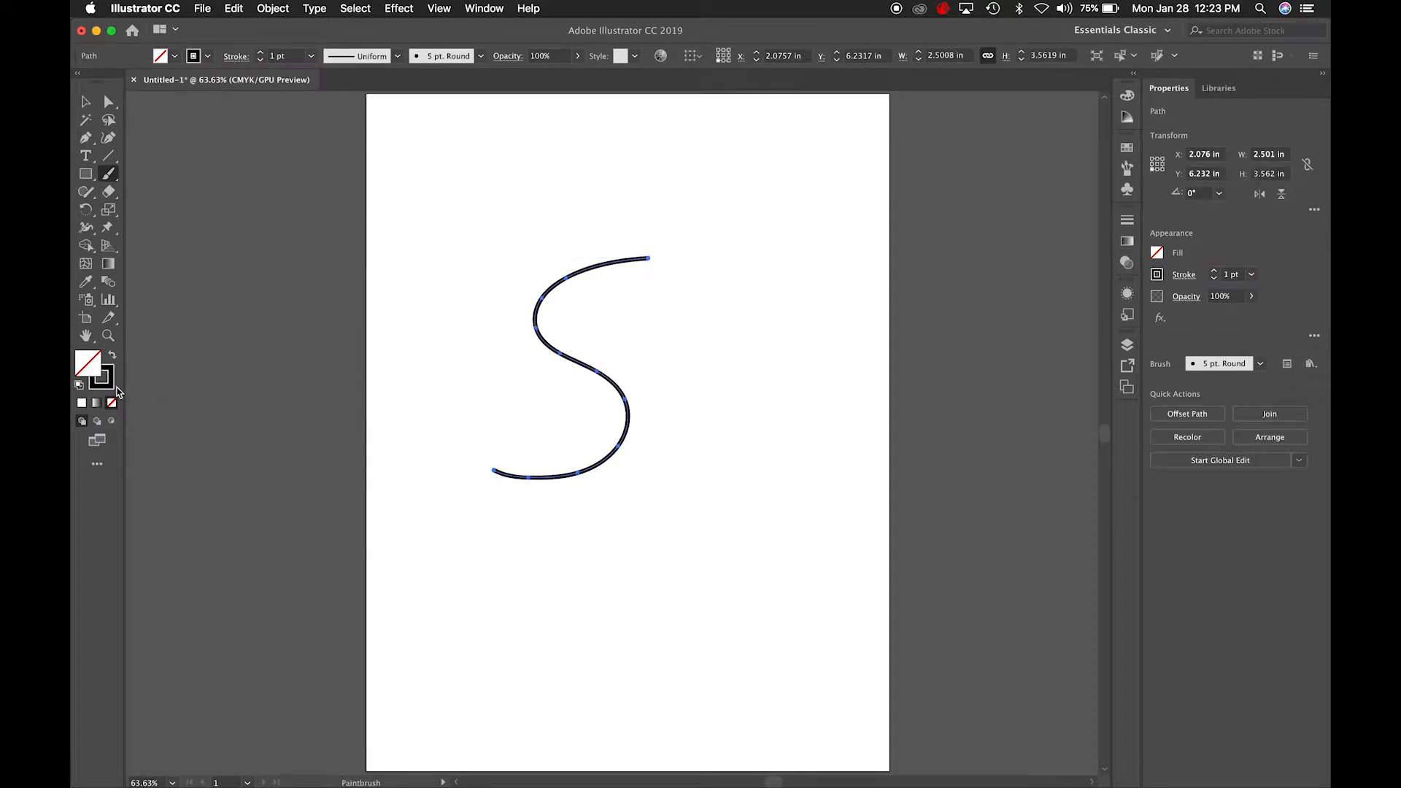
left_click(93, 384)
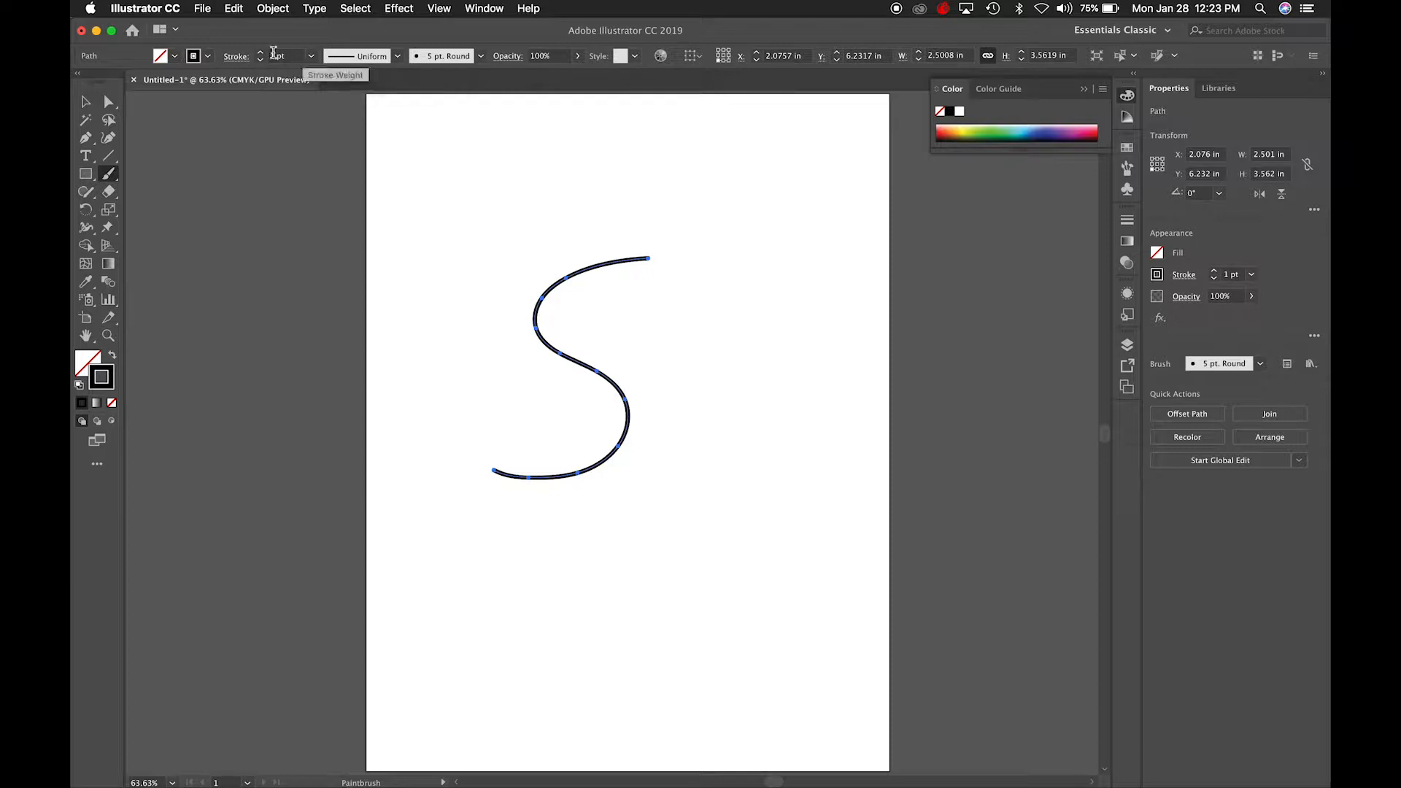
Apply the lens-shaped width profile to the S stroke, then try a second S stroke beside it and undo that one.
left_click(399, 57)
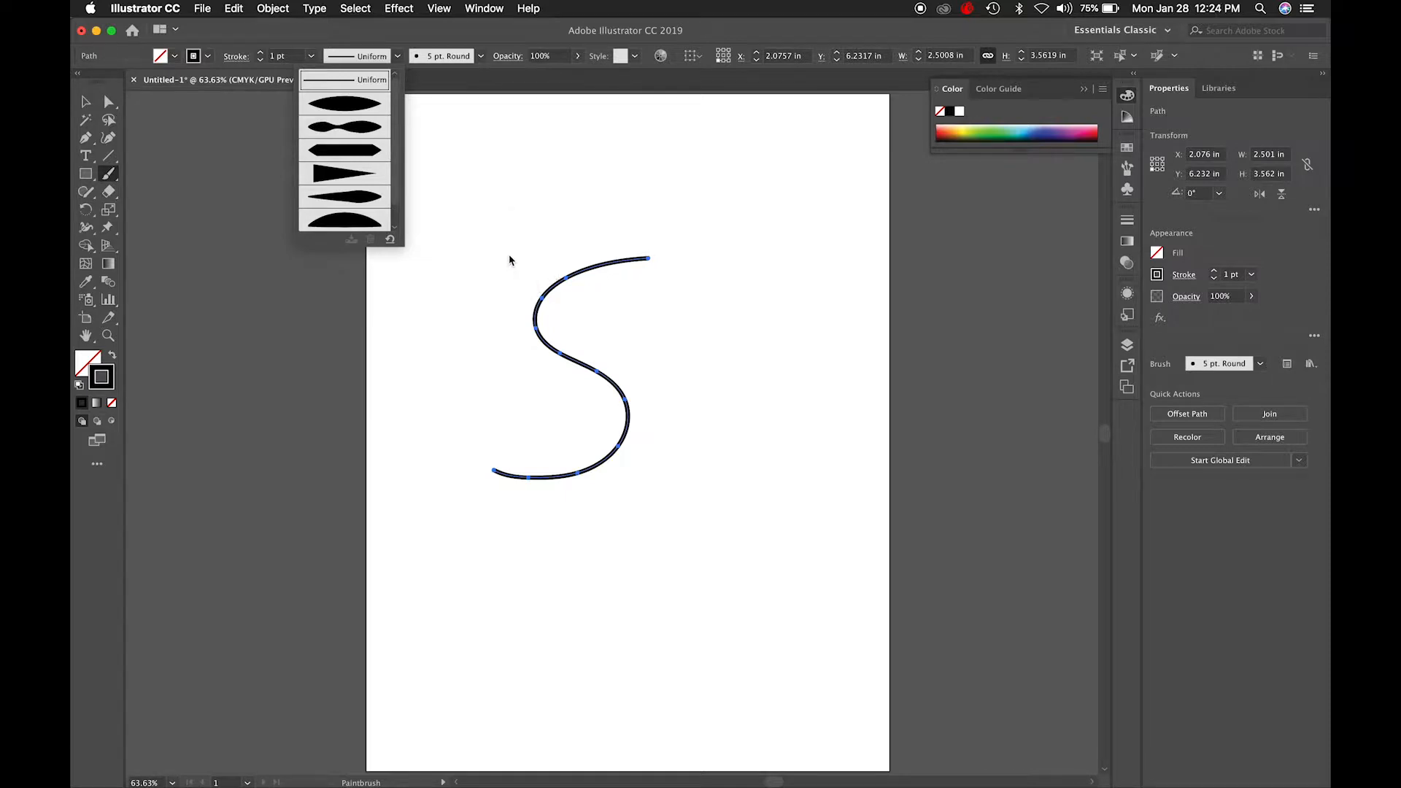
left_click(354, 103)
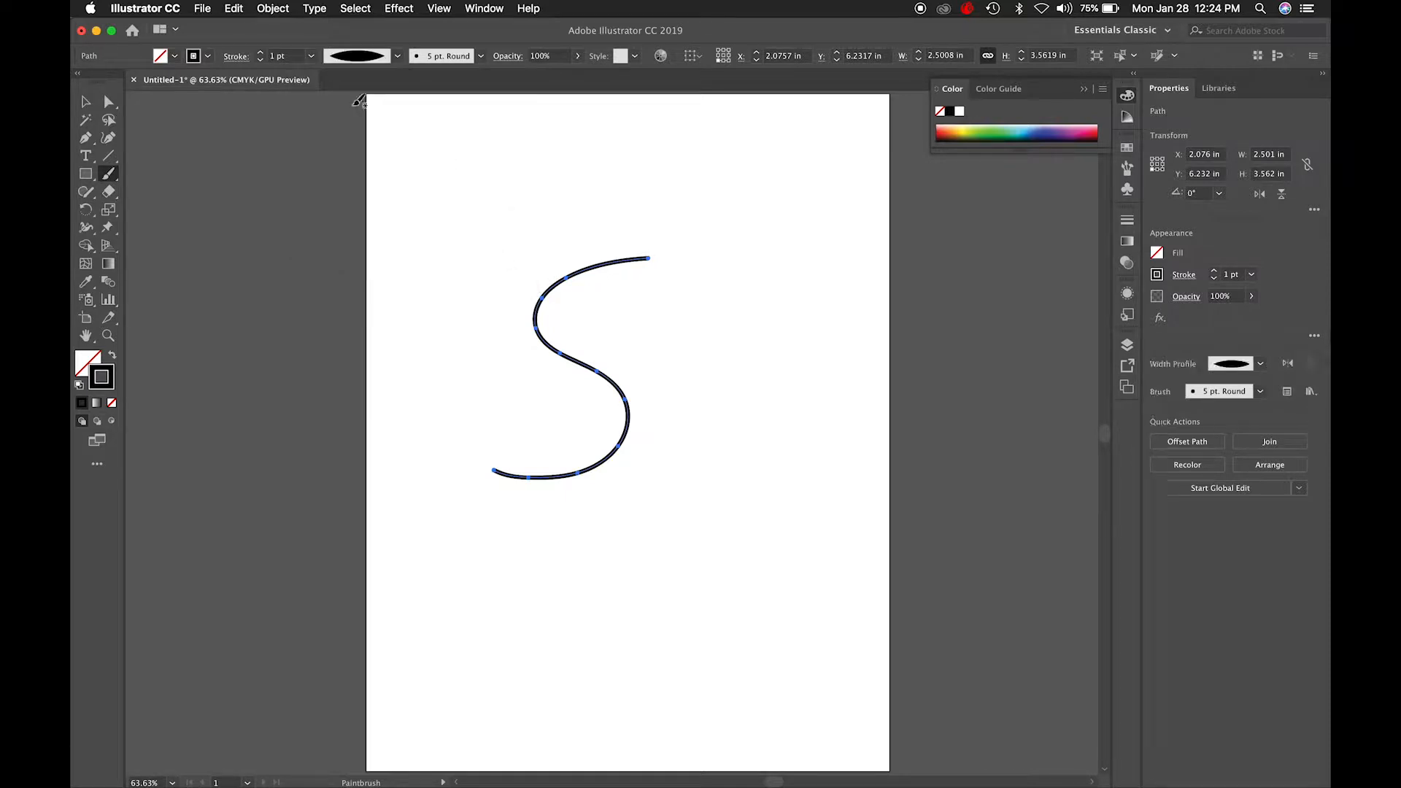
mouse_move(776, 216)
left_mouse_down()
mouse_move(688, 322)
mouse_move(729, 434)
left_mouse_up()
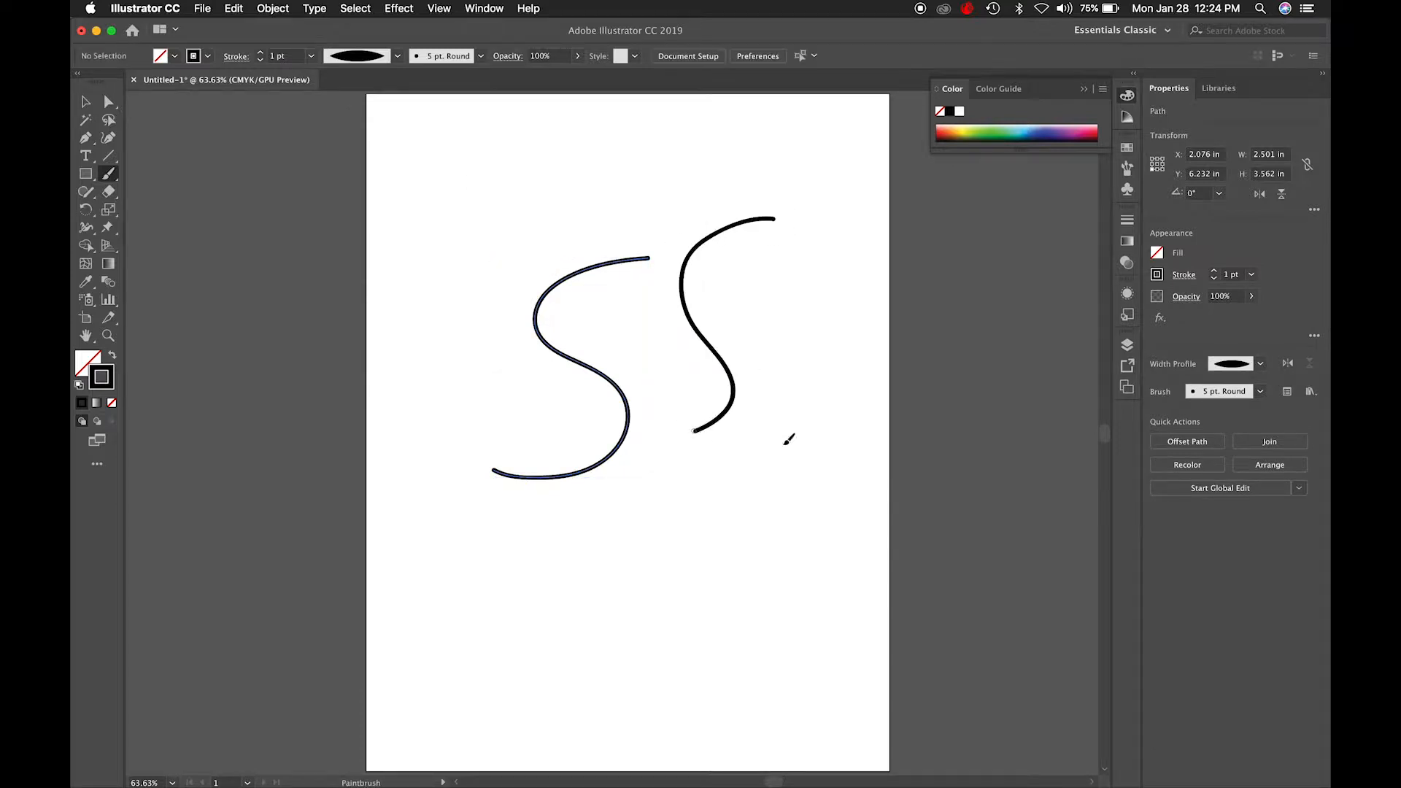
key("super+z")
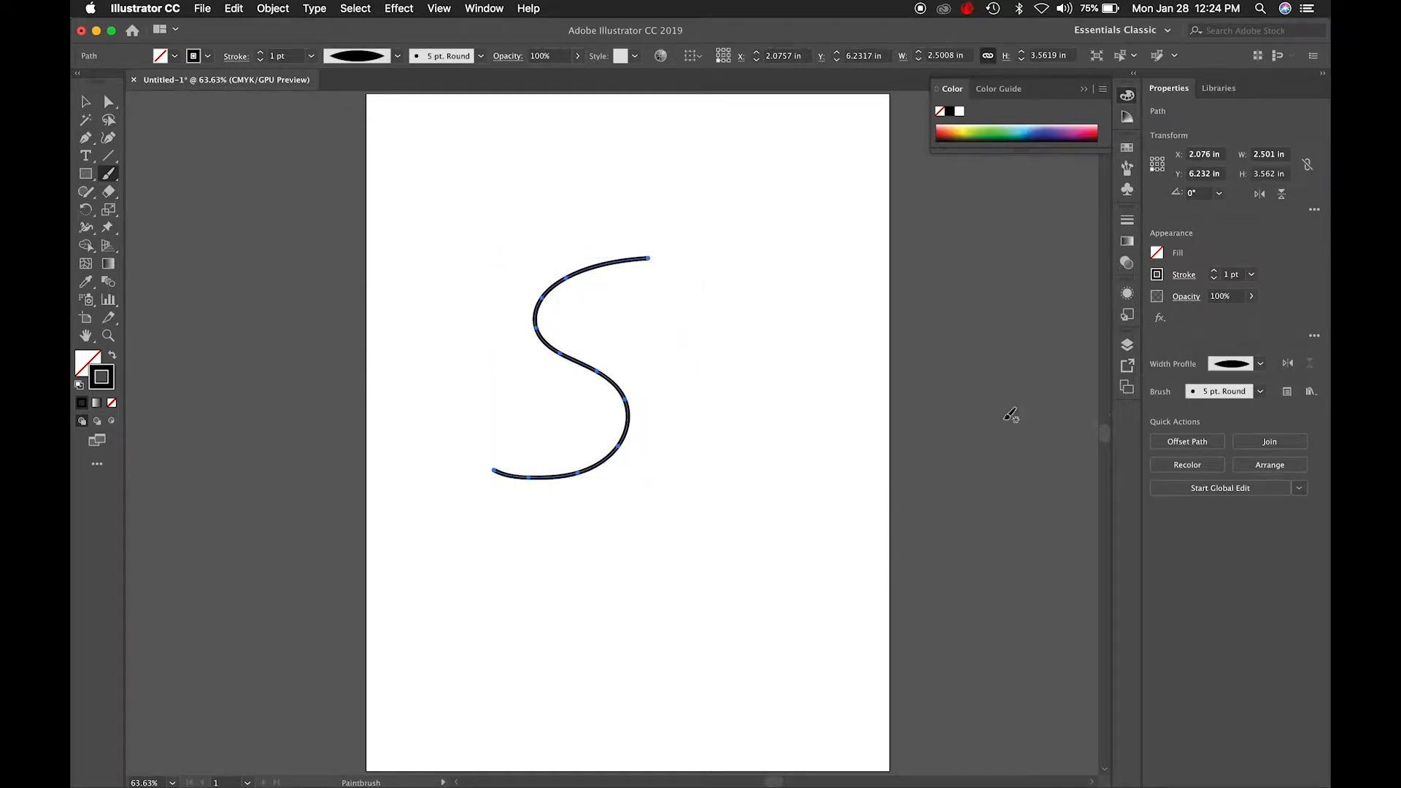
Show the Brushes panel, enlarge it to list all brushes, and detach it as a floating panel over the artboard.
key("v")
key("b")
left_click(1128, 172)
left_click_drag(1021, 241, 1018, 360)
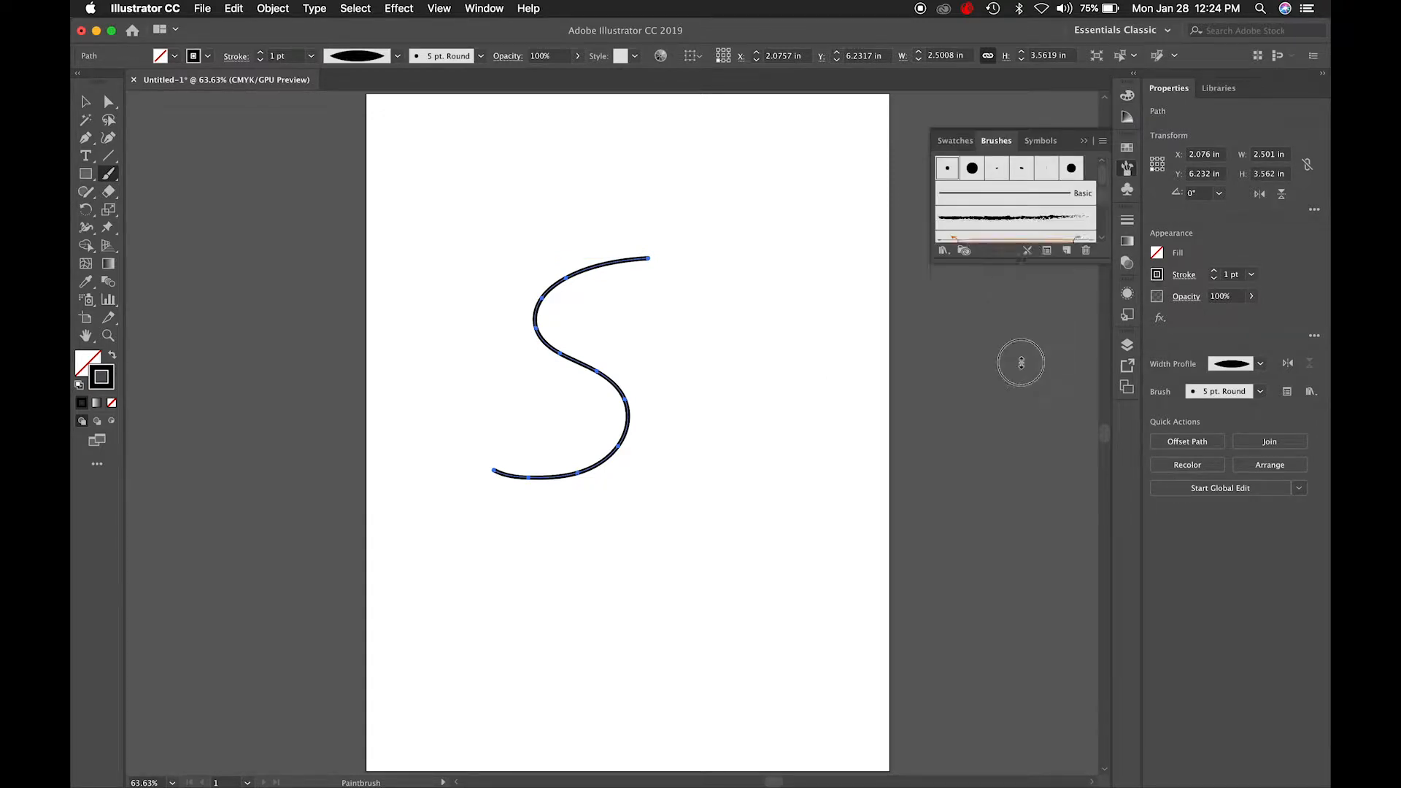
left_click_drag(996, 141, 796, 159)
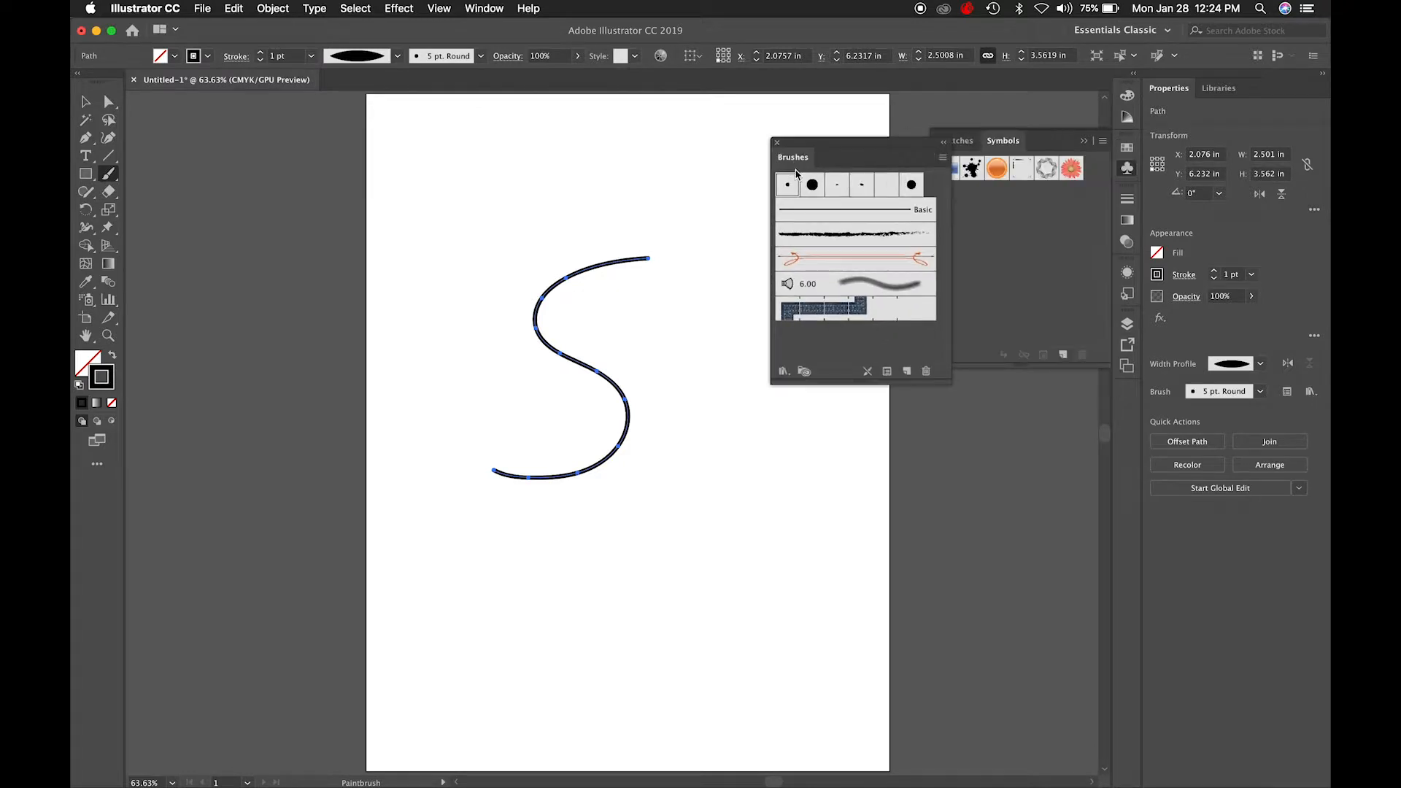
Try the denim pattern brush and the rough charcoal art brush on the selected S stroke.
left_click(812, 319)
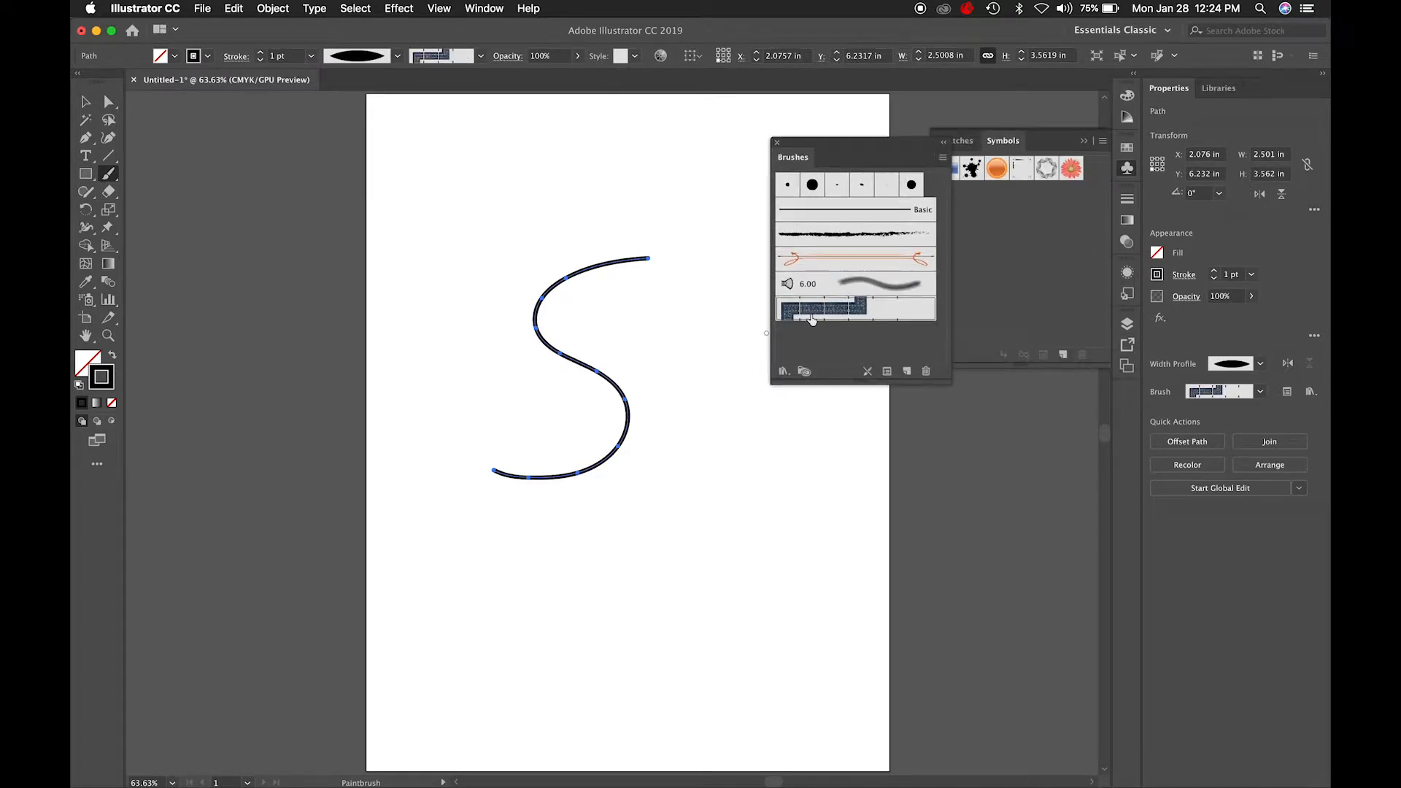
left_click(836, 234)
key("super+equal")
key("super+equal")
key("super+equal")
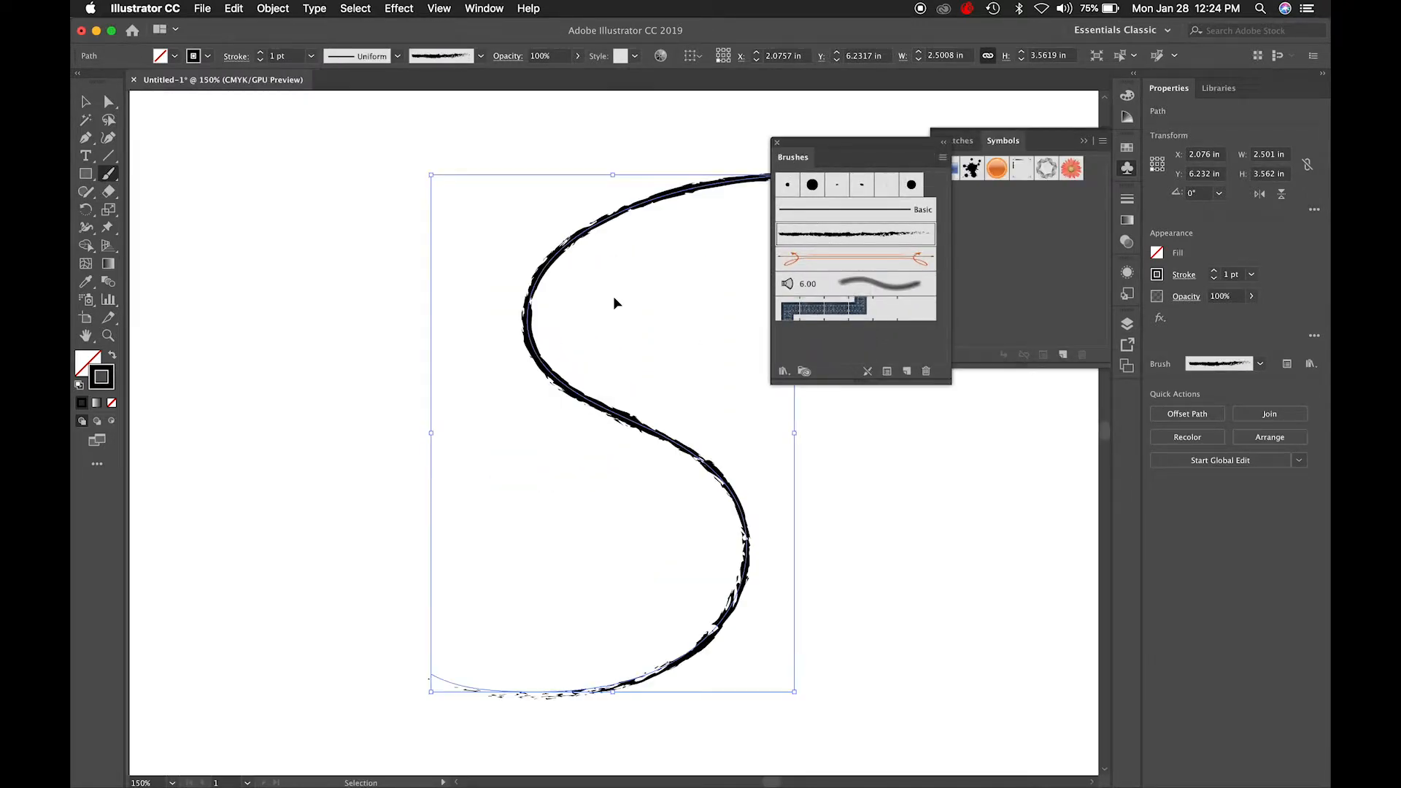
scroll(615, 299, "right", 2)
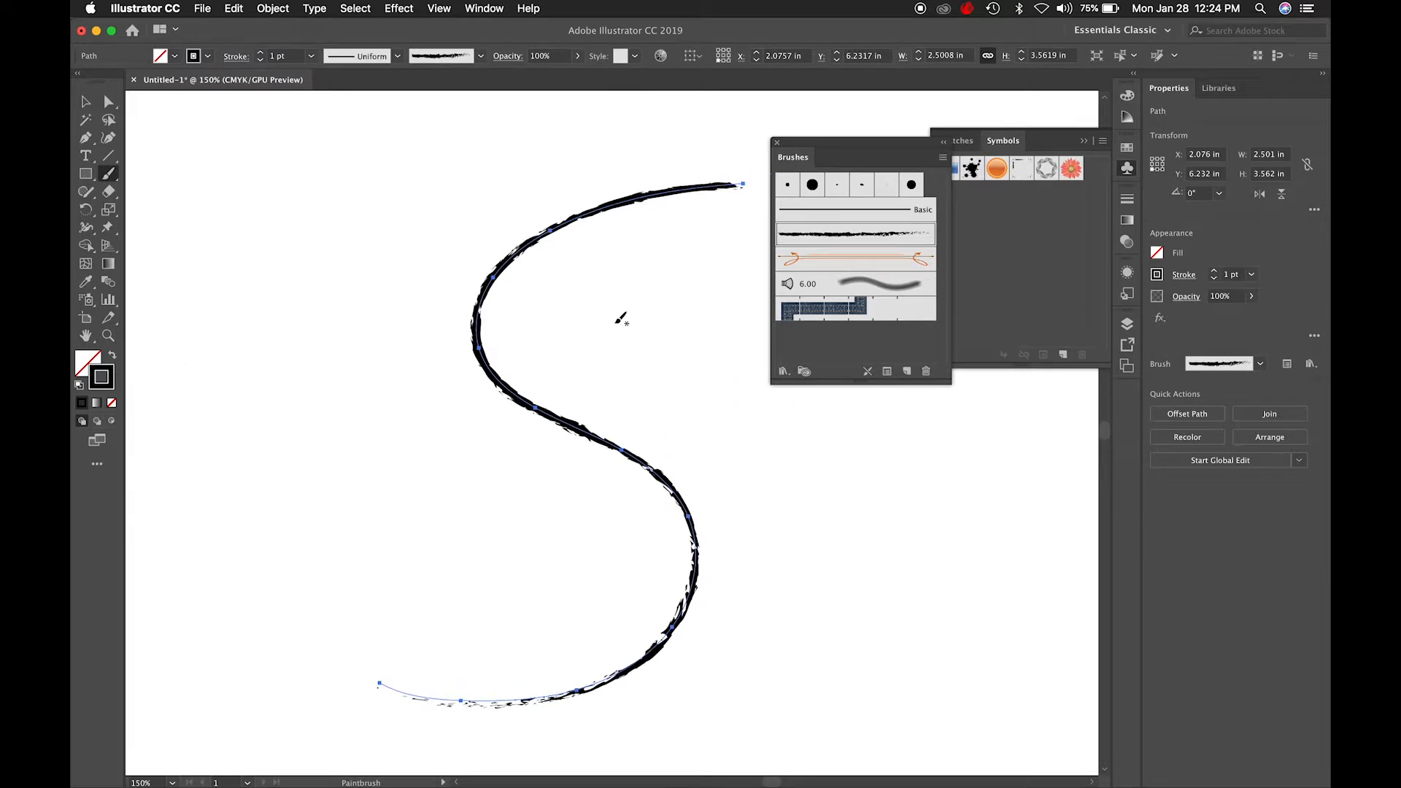
Try the orange ribbon, 6.00 bristle and denim pattern brushes on the S stroke, ending on the rough charcoal brush.
left_click(821, 253)
scroll(661, 294, "right", 1)
scroll(662, 295, "right", 1)
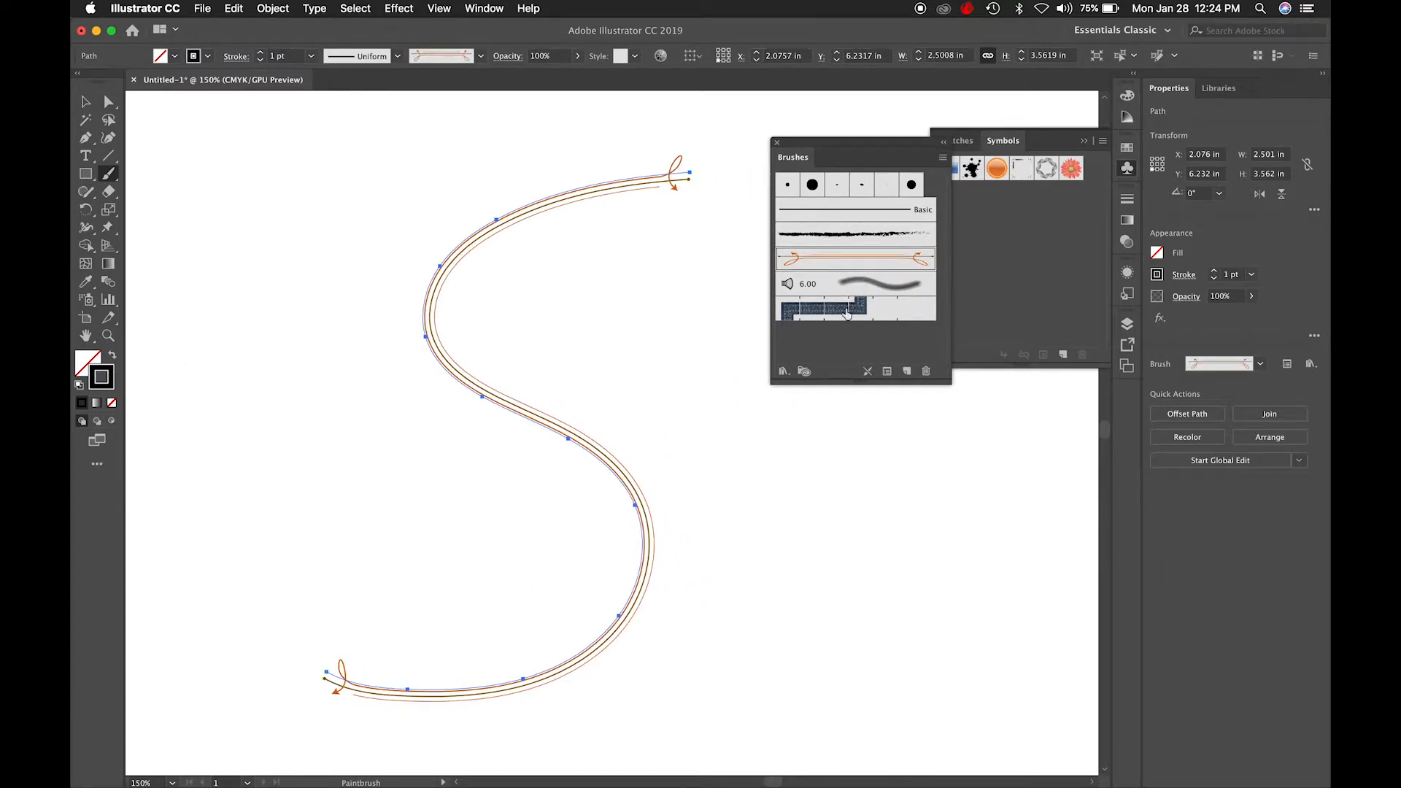
left_click(851, 287)
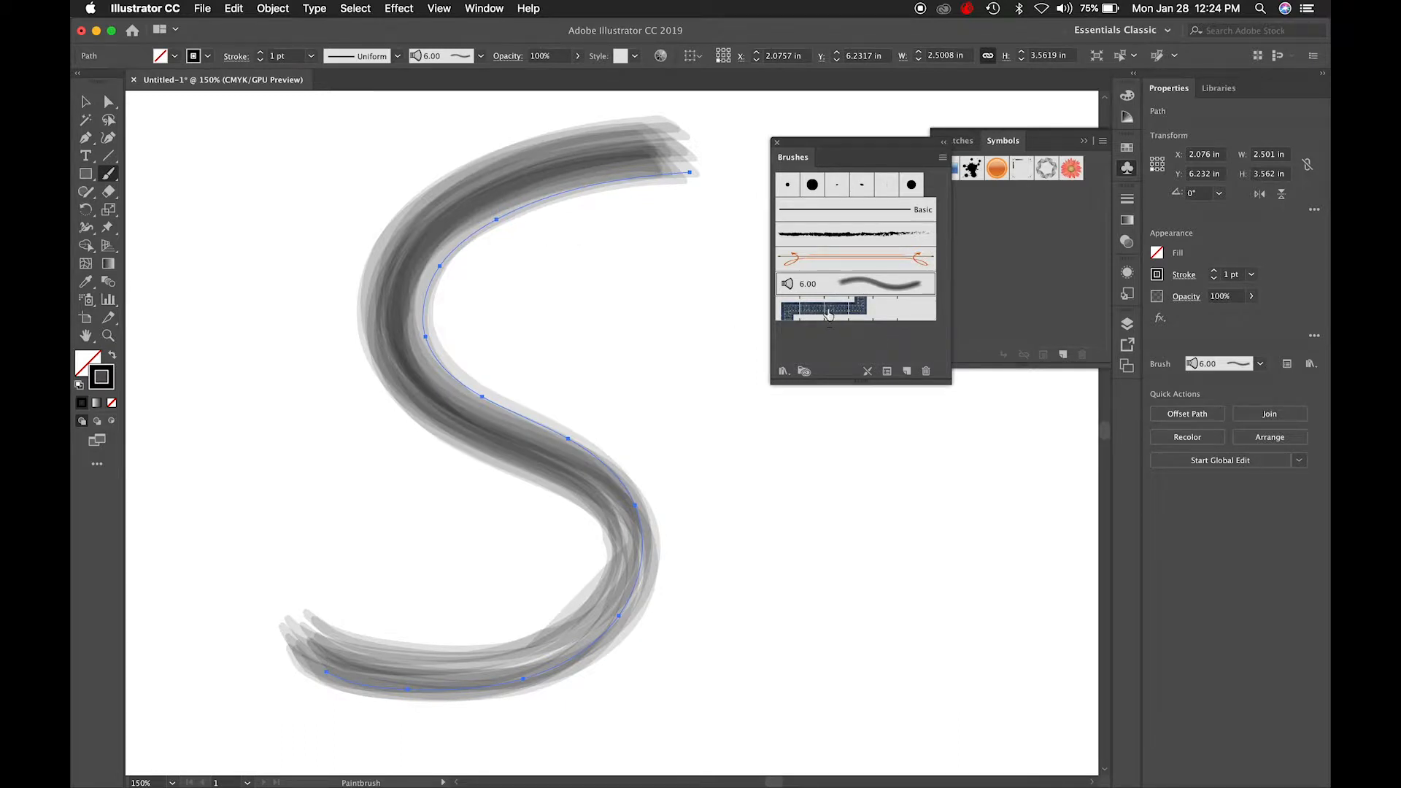
left_click(828, 312)
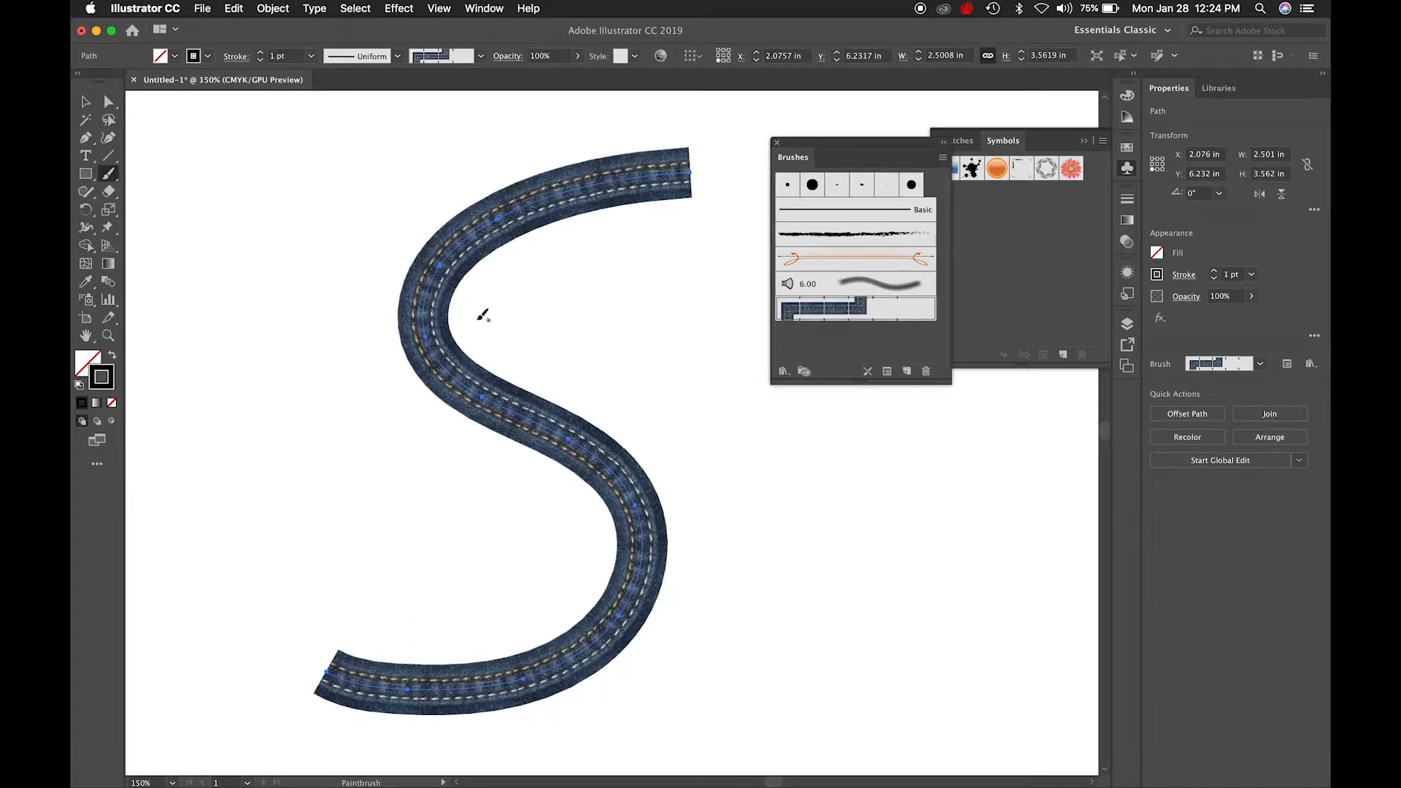
left_click(858, 235)
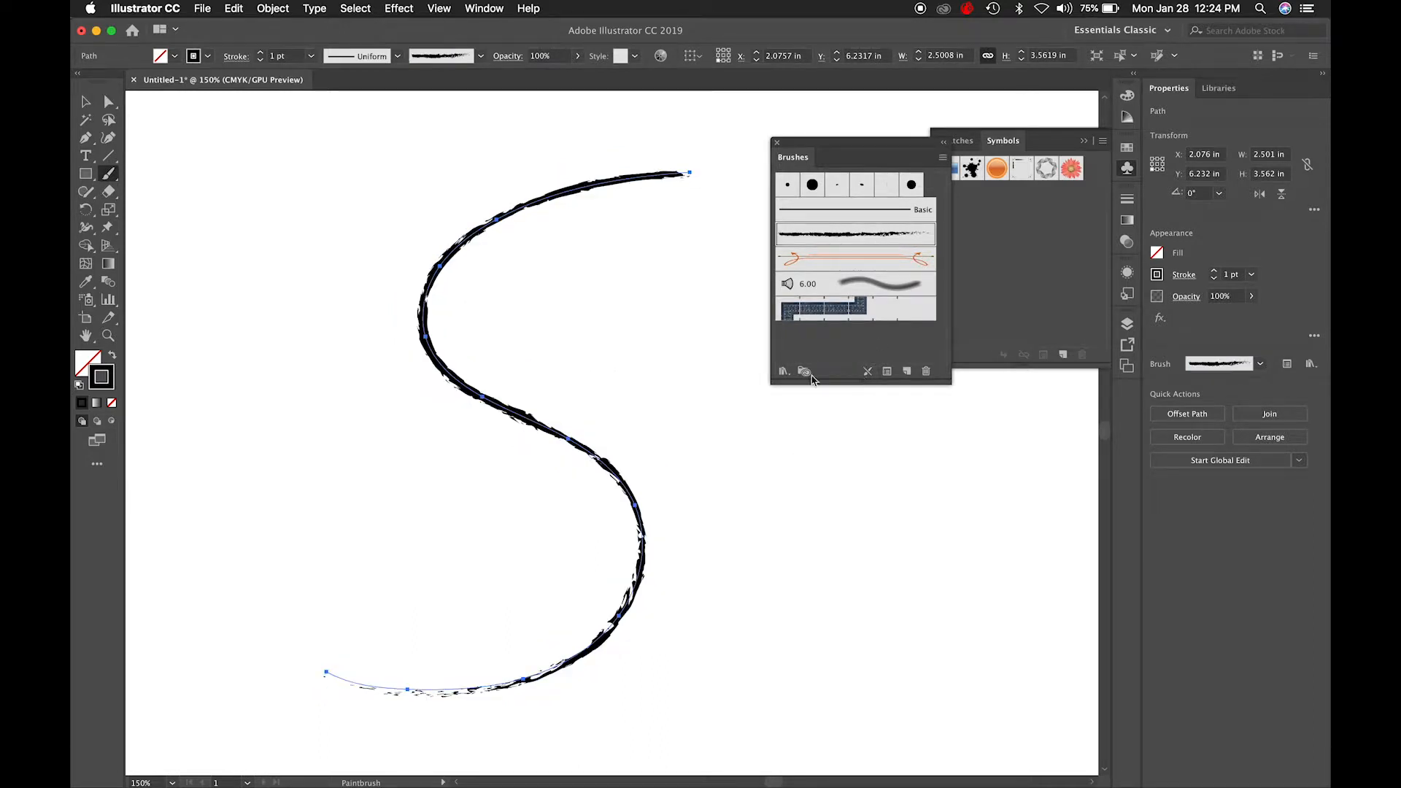
Load the Artistic_Calligraphic brush library, enlarge its panel to show all brushes, and place it below the Brushes panel.
left_click(942, 160)
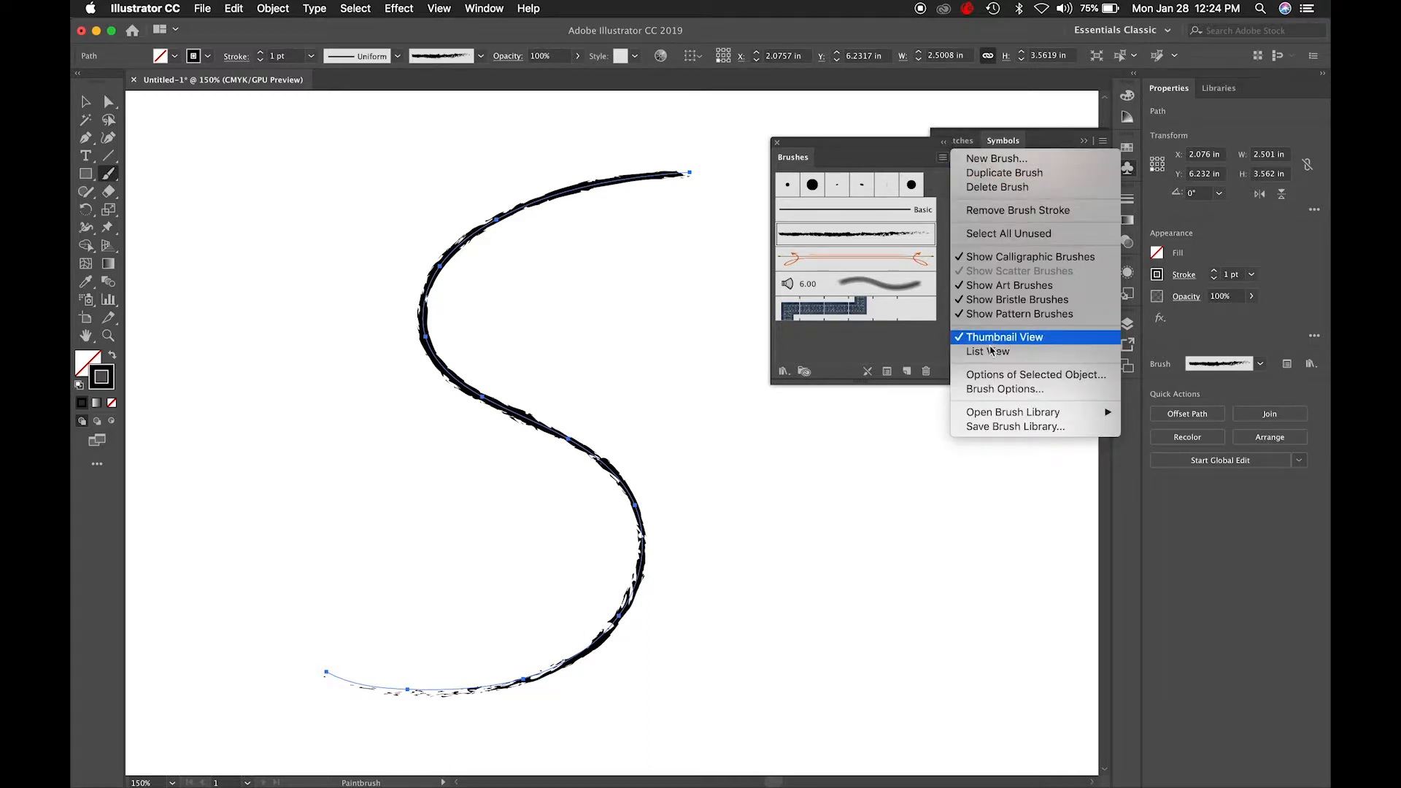
mouse_move(1003, 413)
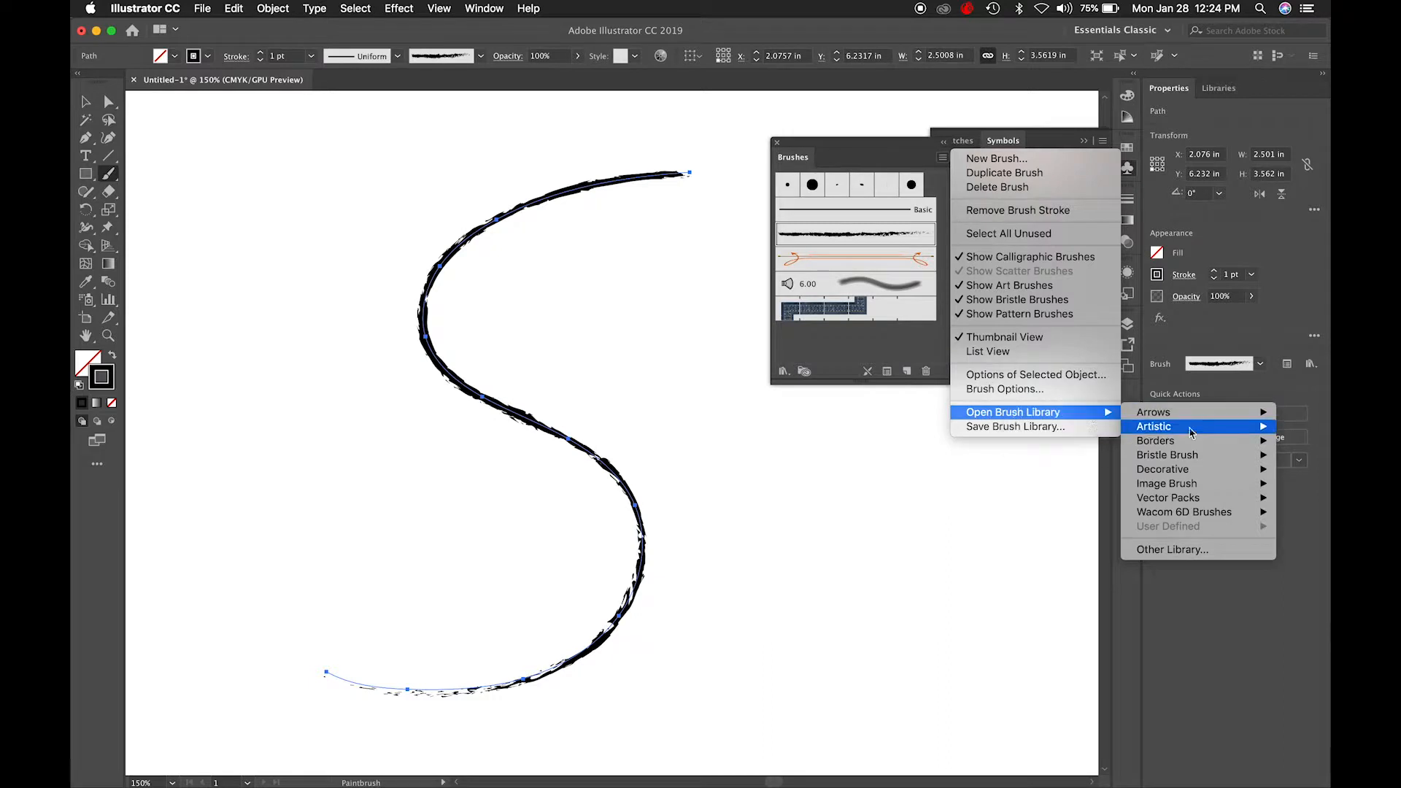
mouse_move(1192, 436)
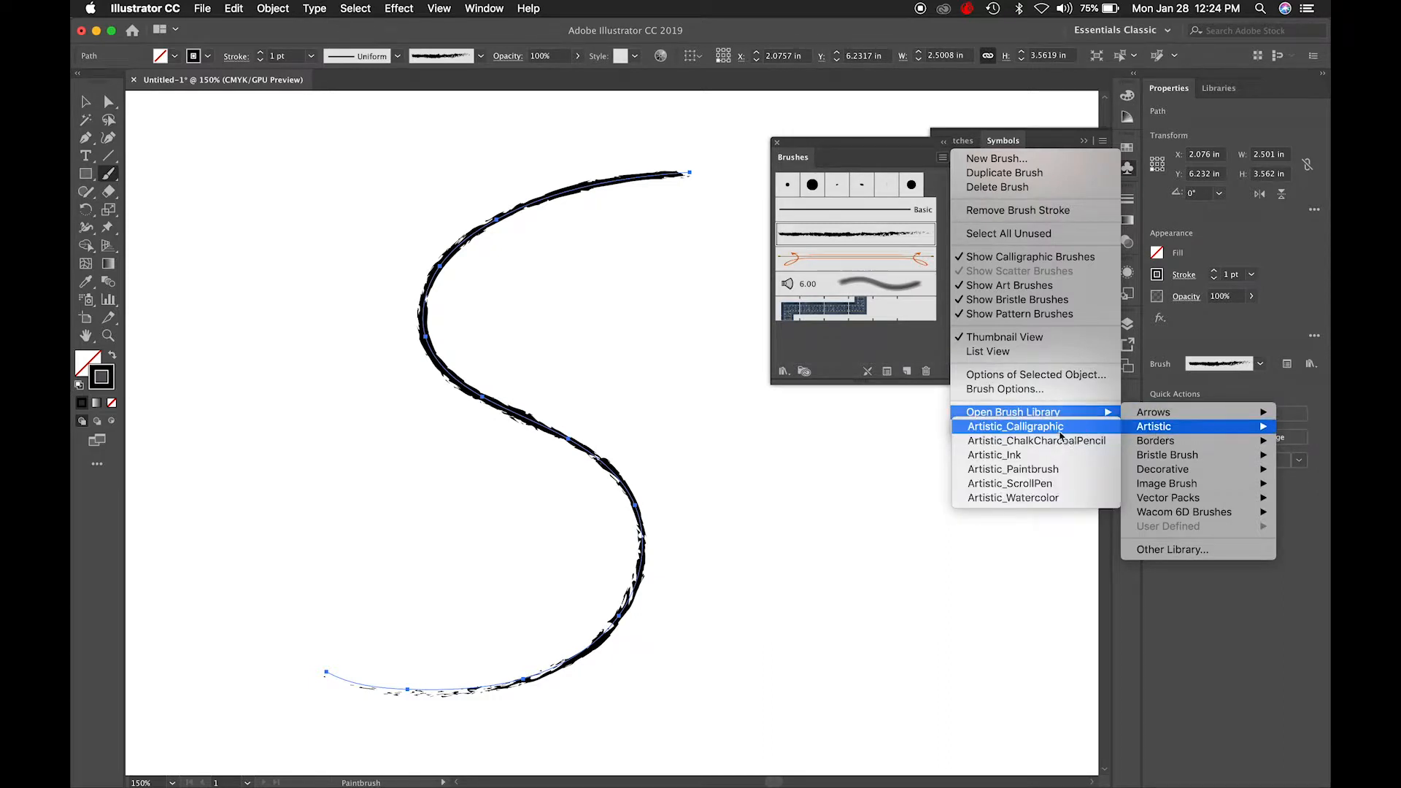
left_click(1060, 431)
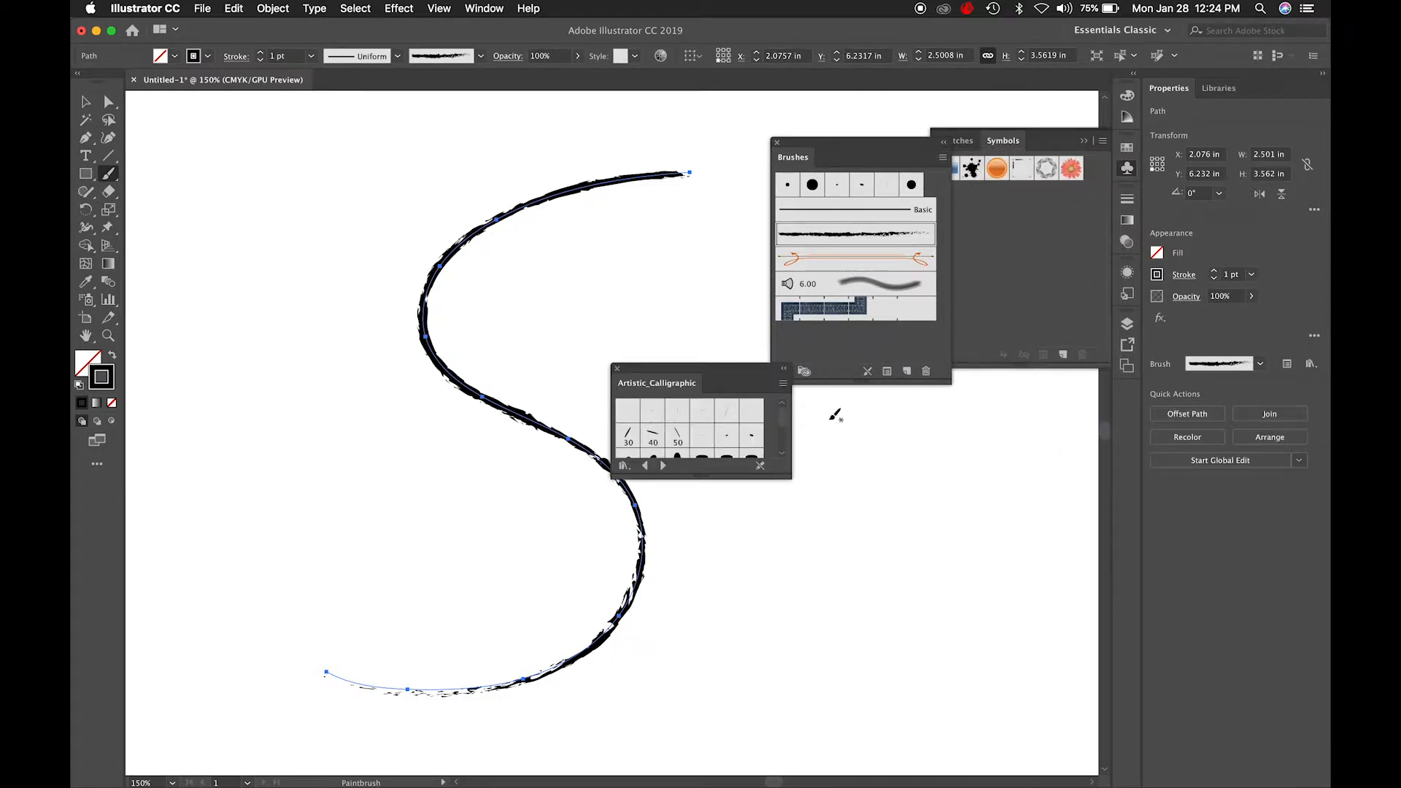
left_click_drag(693, 475, 673, 606)
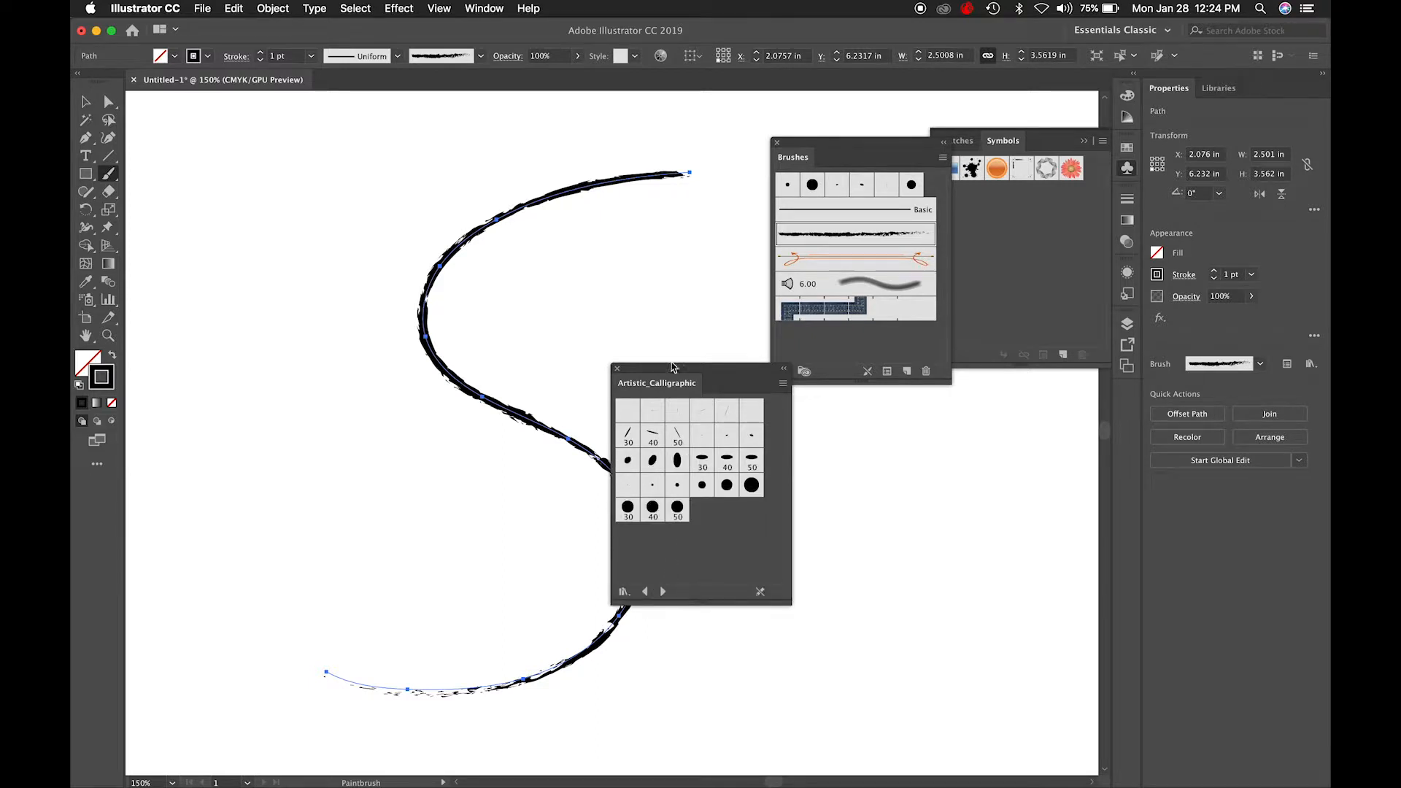
left_click_drag(672, 366, 840, 405)
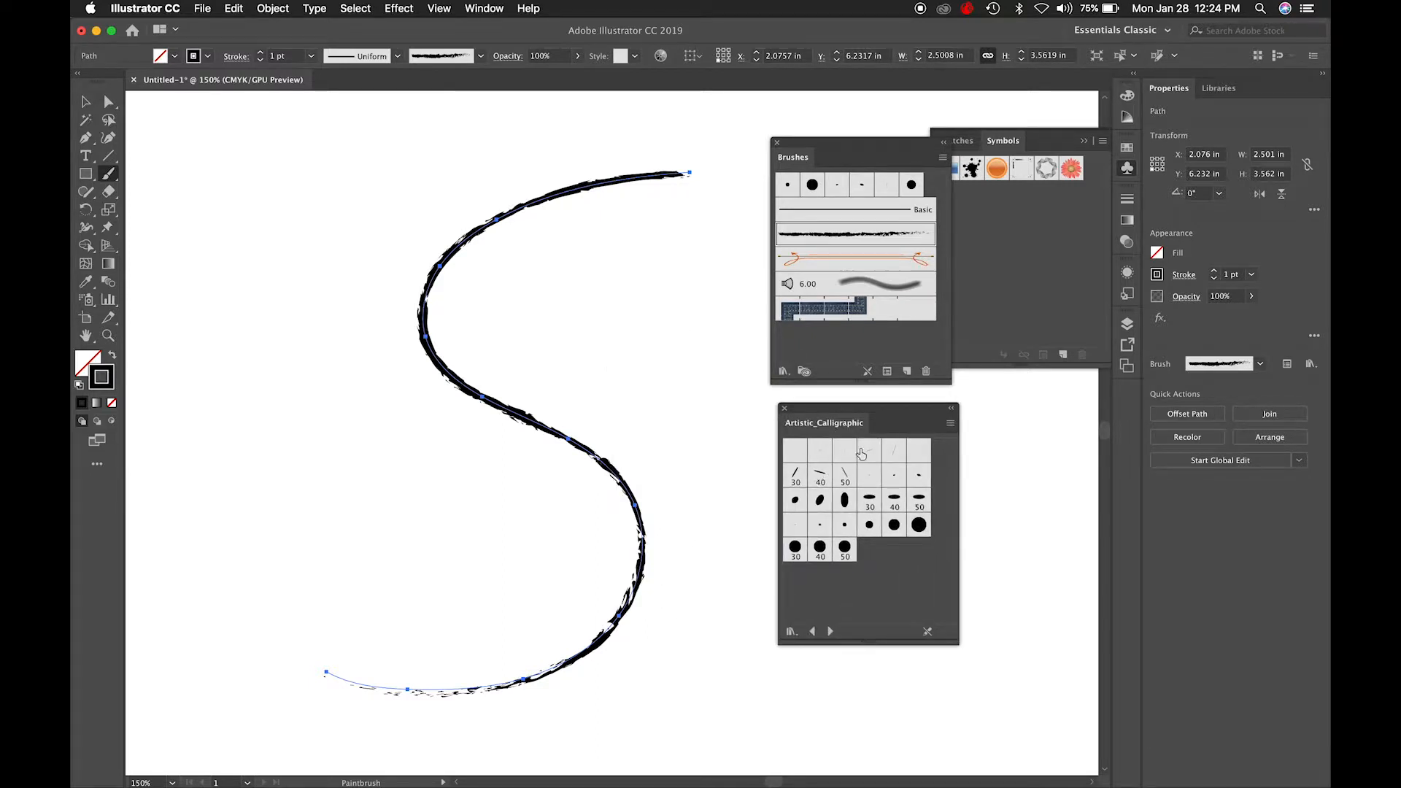
Apply the 10 pt. Flat calligraphic brush to the S stroke and paint a few short test strokes beside it.
left_click(865, 451)
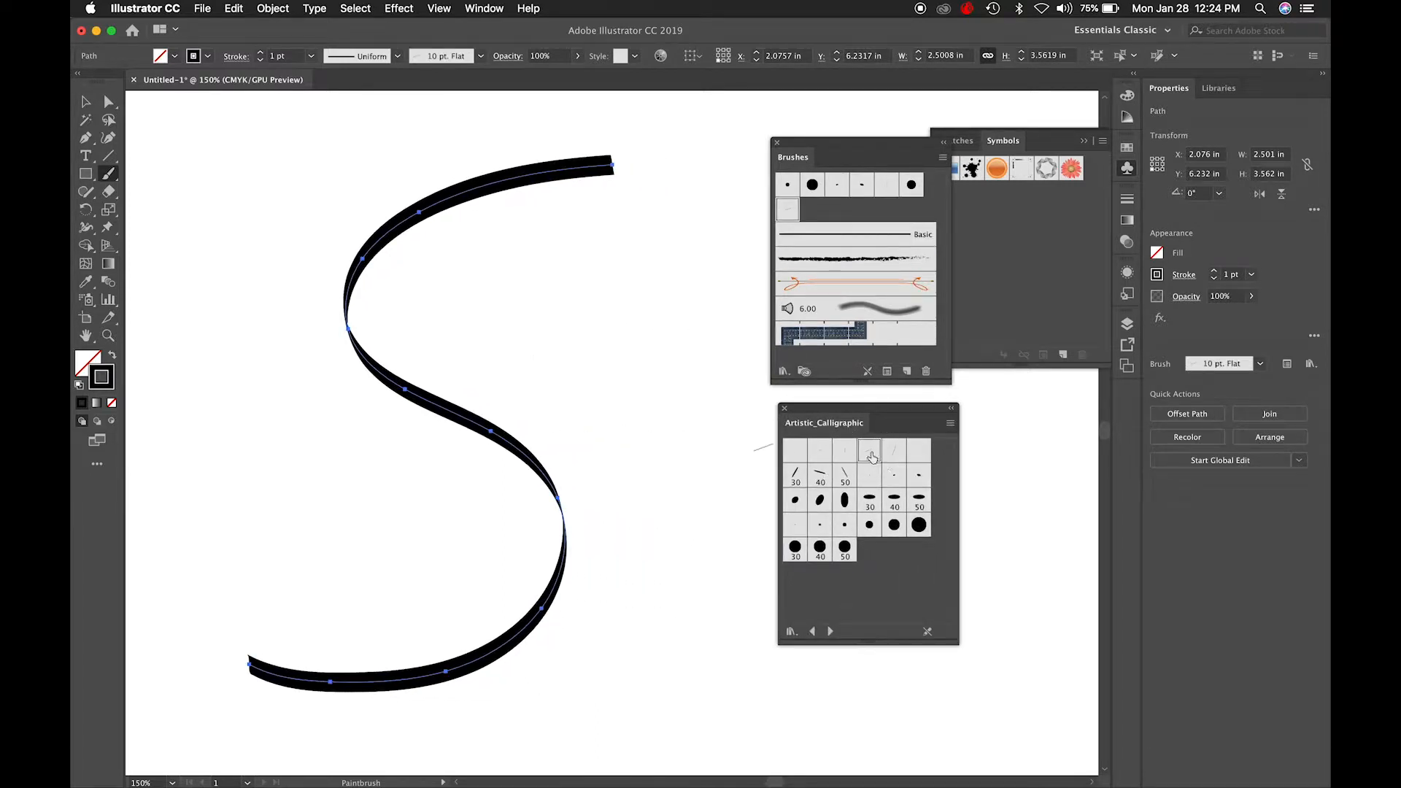
scroll(628, 447, "right", 5)
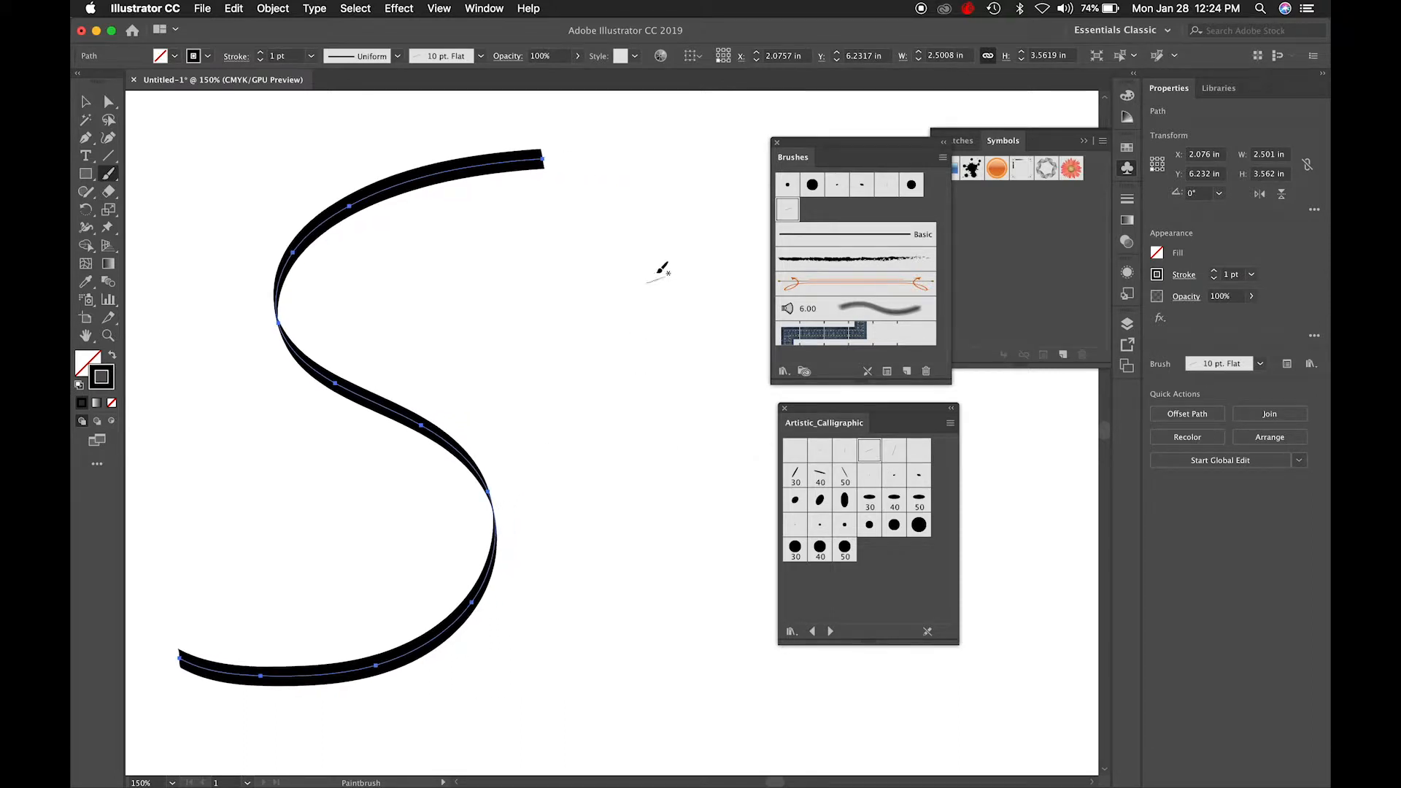
left_click_drag(656, 270, 656, 434)
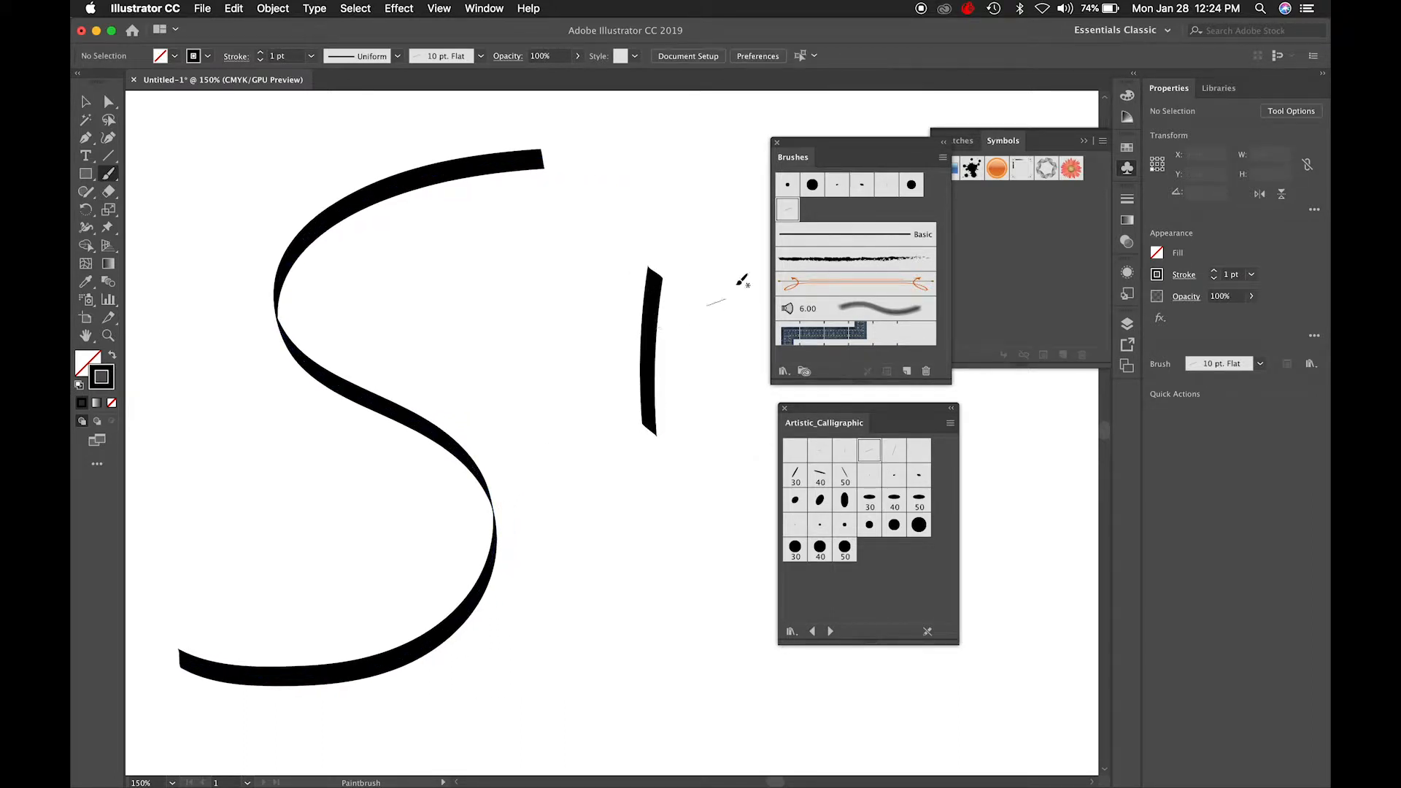
mouse_move(660, 241)
left_mouse_down()
mouse_move(760, 235)
mouse_move(692, 295)
mouse_move(741, 354)
left_mouse_up()
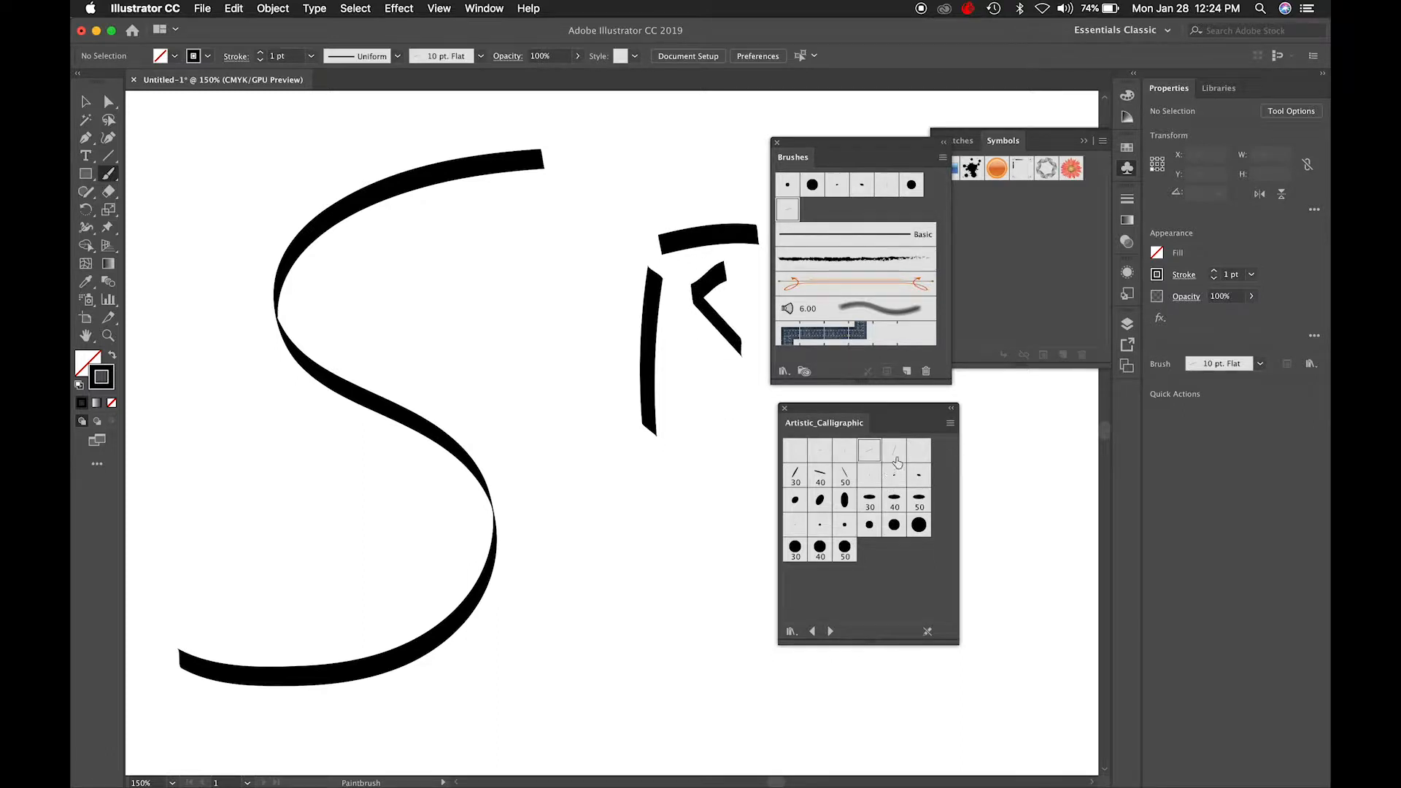
Paint a thick vertical stroke and a small S-shaped stroke below the other test strokes with the 20 pt. Flat brush.
left_click(919, 450)
left_click_drag(615, 488, 602, 632)
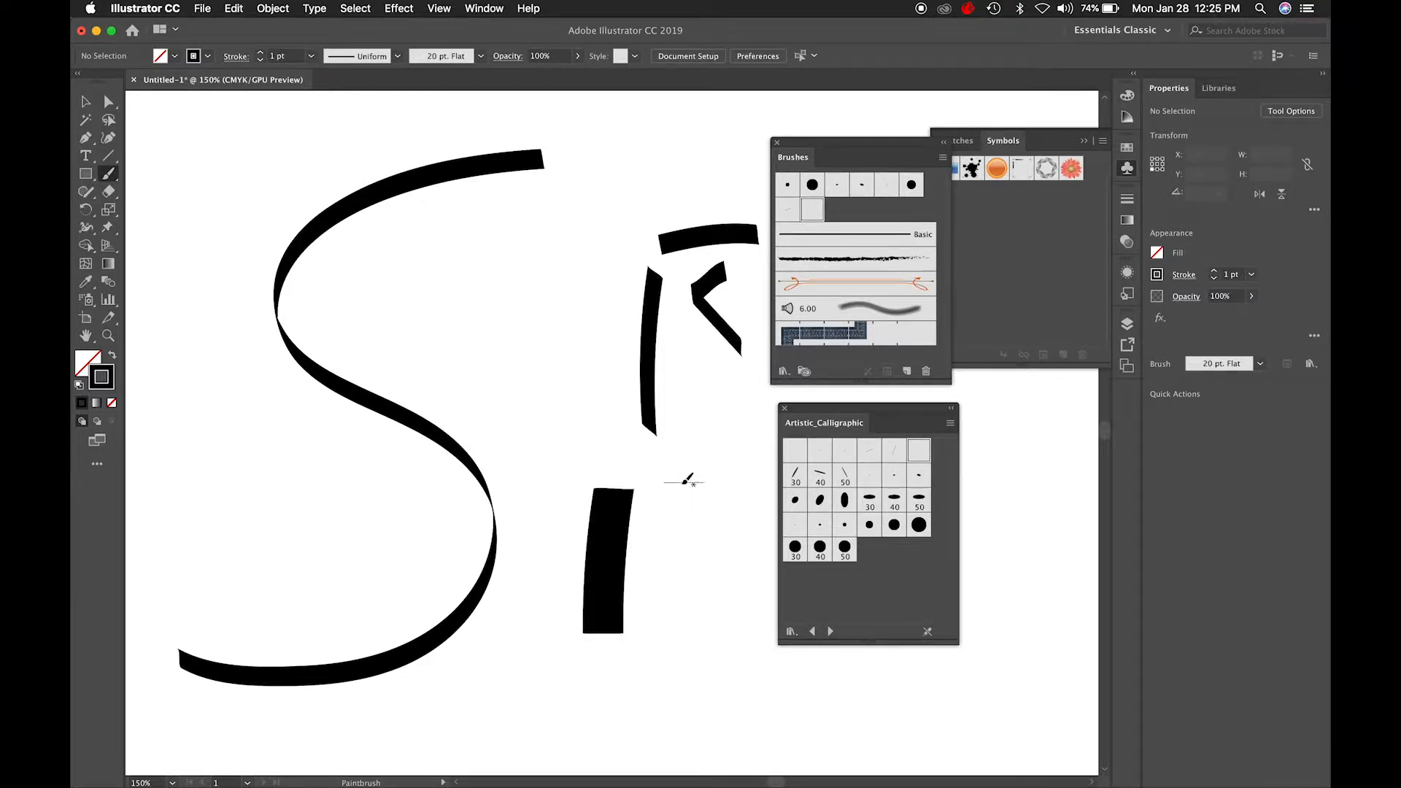
mouse_move(747, 498)
left_mouse_down()
mouse_move(699, 548)
mouse_move(693, 622)
left_mouse_up()
scroll(715, 686, "right", 5)
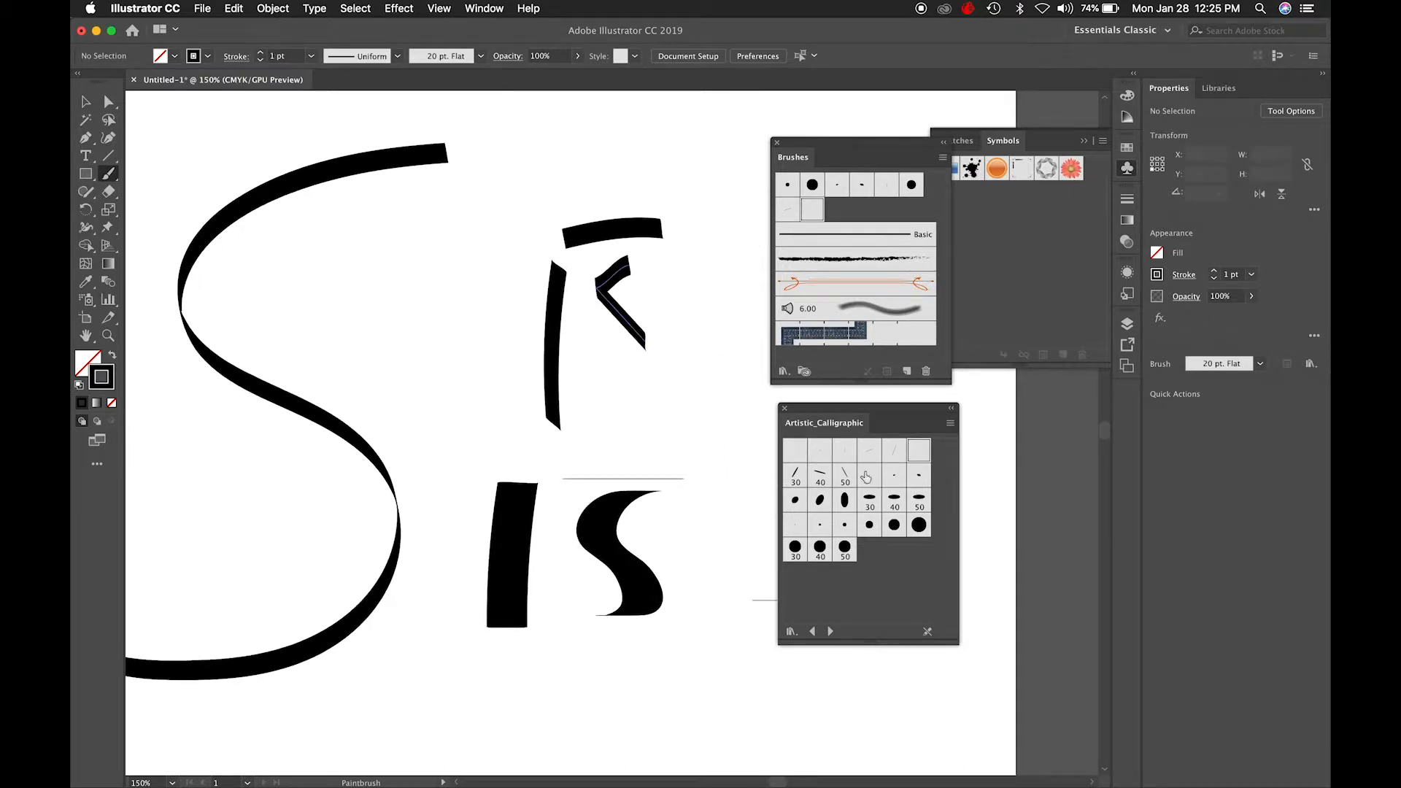
Select all the test strokes beside the large S and try the 40 pt. Flat and 30 pt. Flat brushes on them.
key("v")
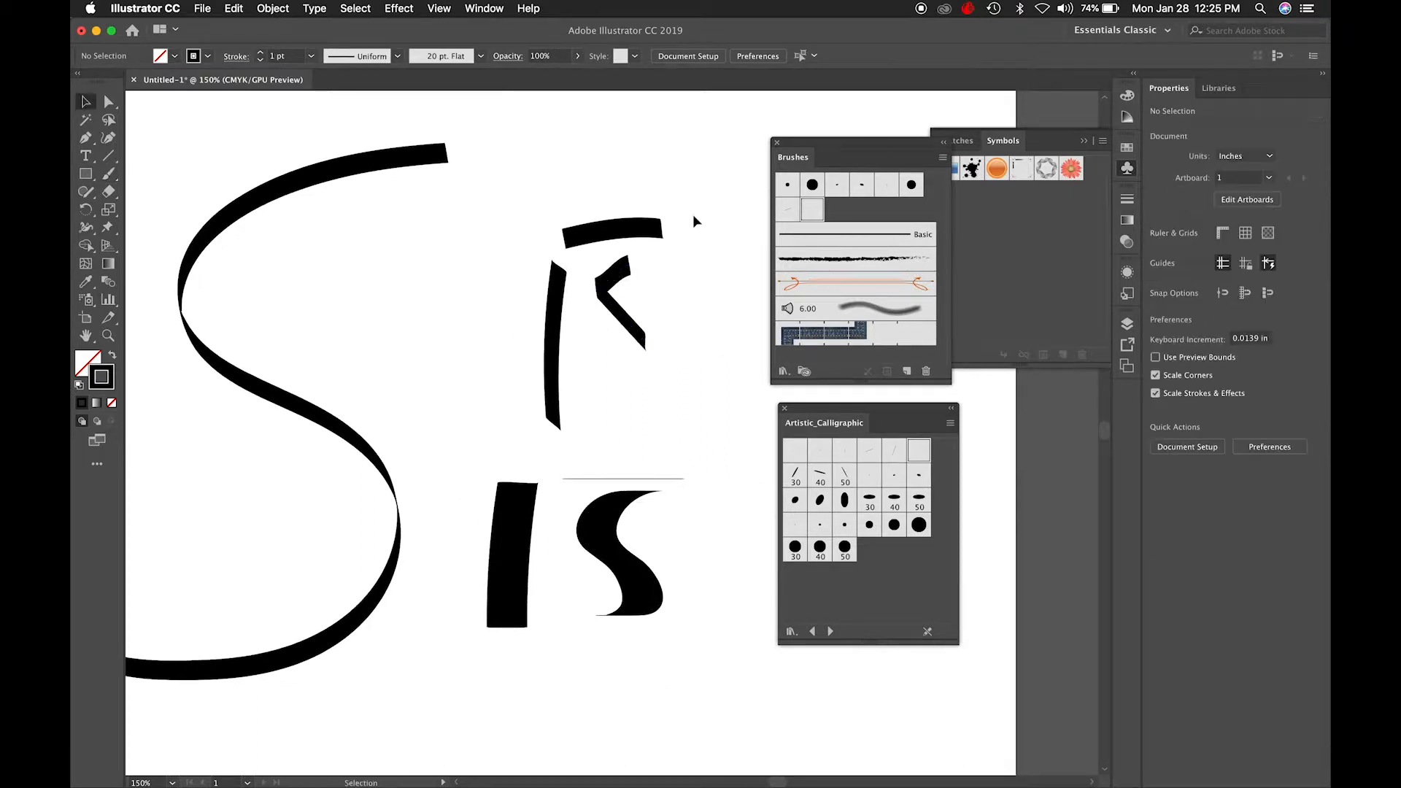
left_click_drag(690, 189, 518, 568)
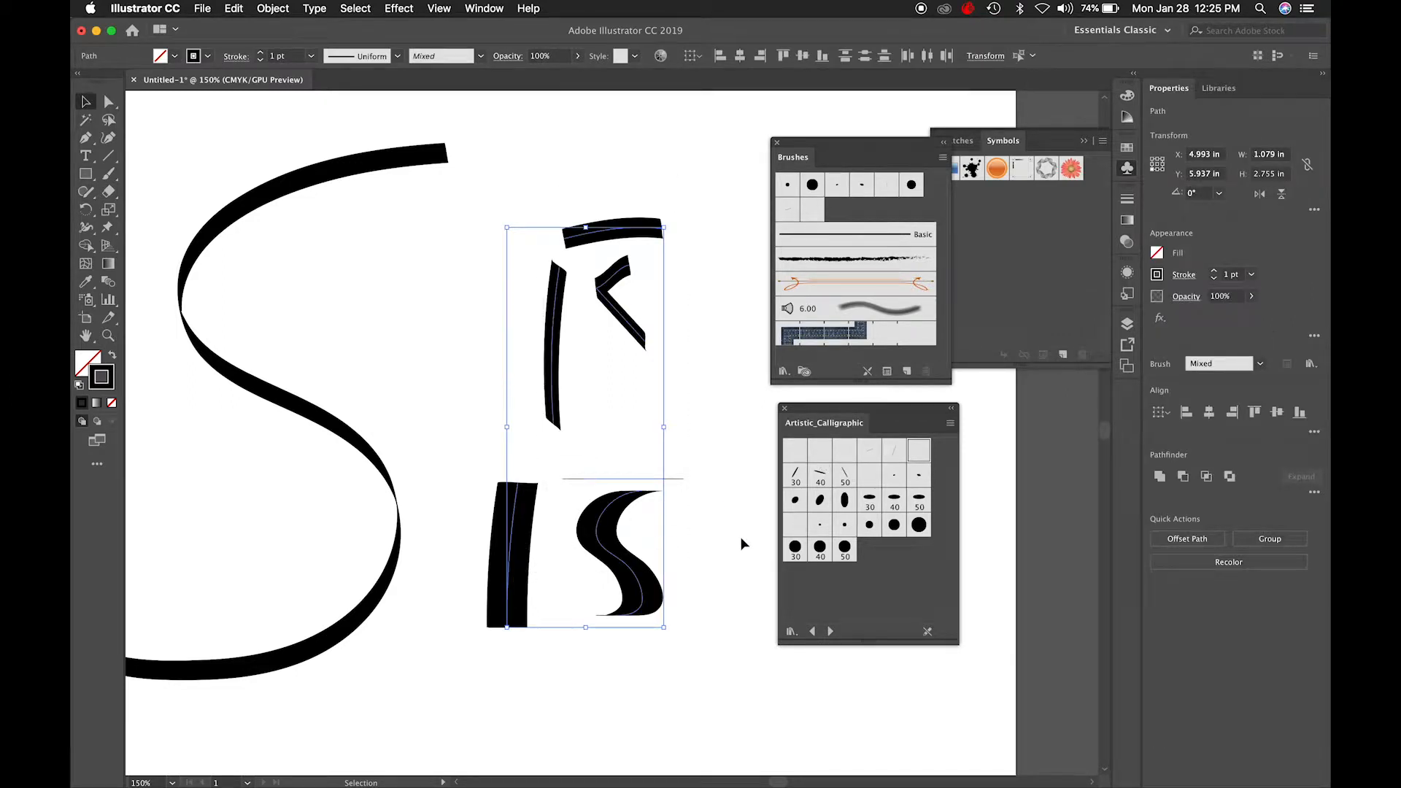
left_click(820, 476)
scroll(693, 517, "right", 2)
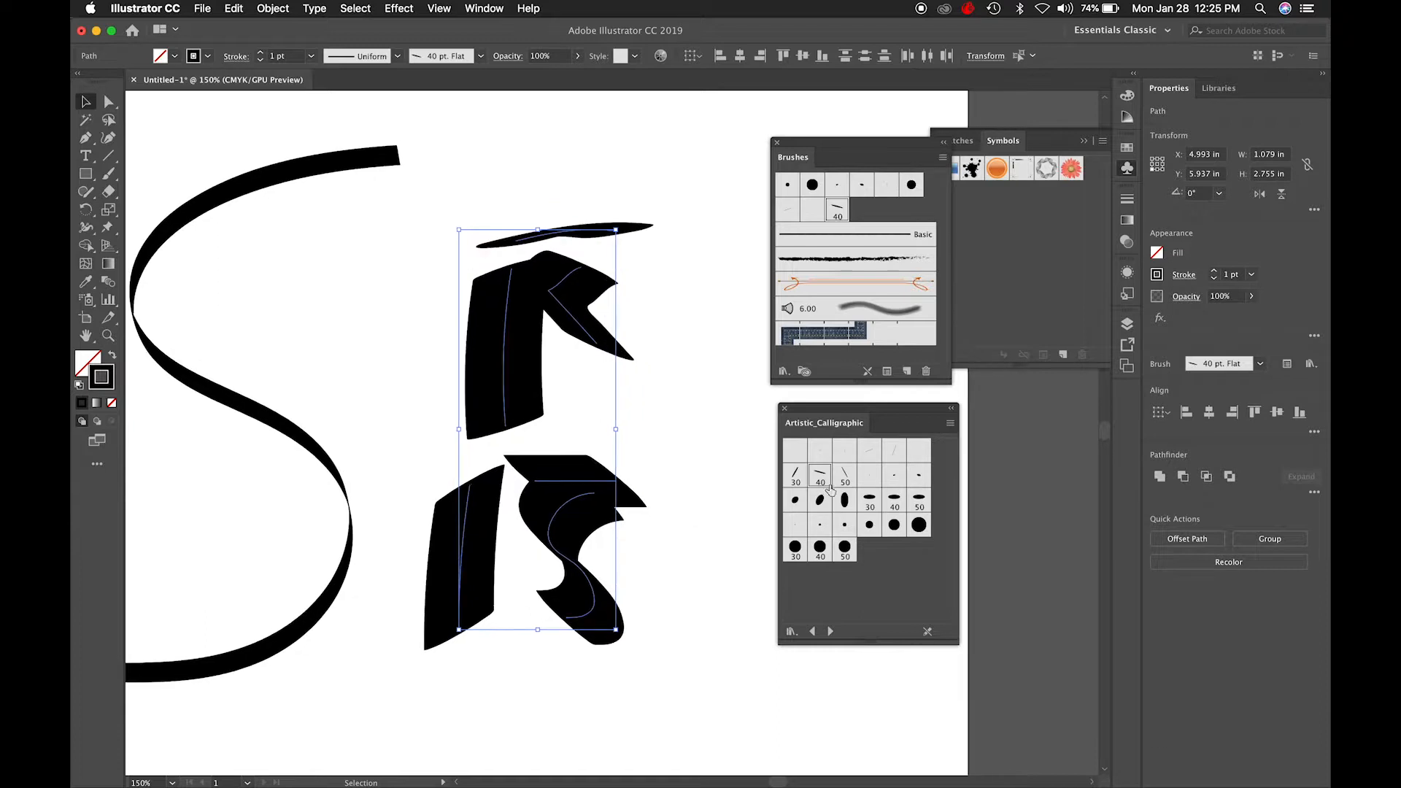
left_click(796, 476)
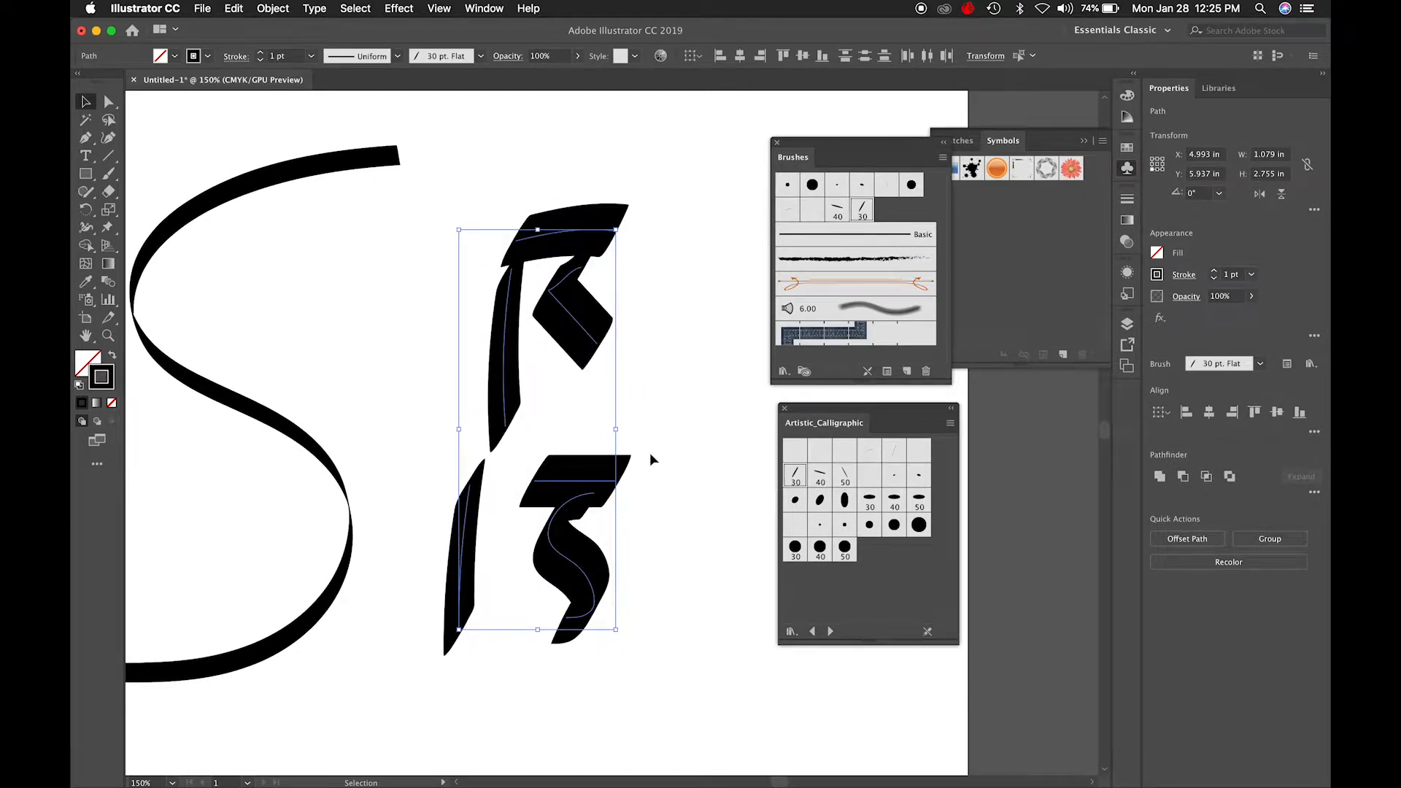
Delete the selected test strokes, keeping only the large S stroke on the artboard.
scroll(651, 454, "left", 1)
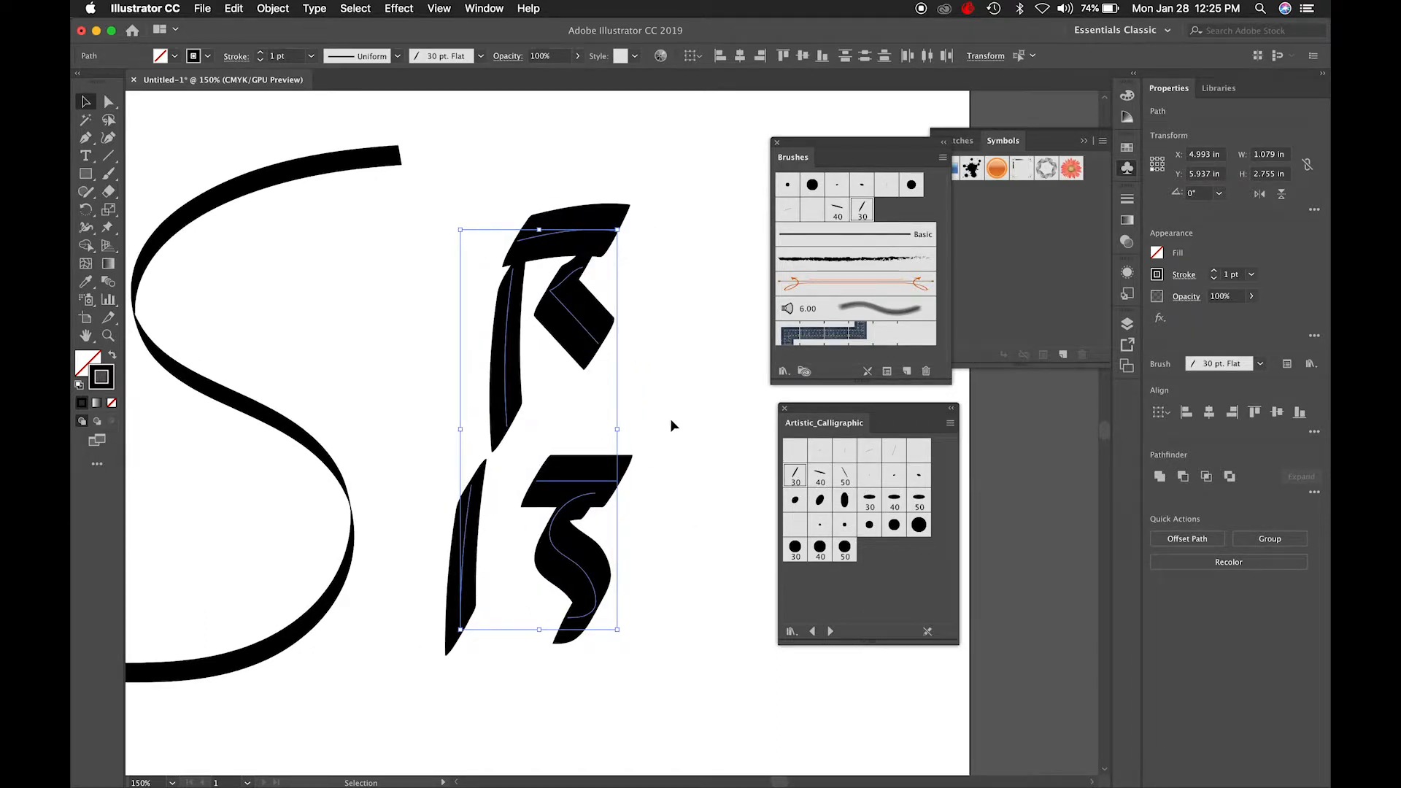
key("Delete")
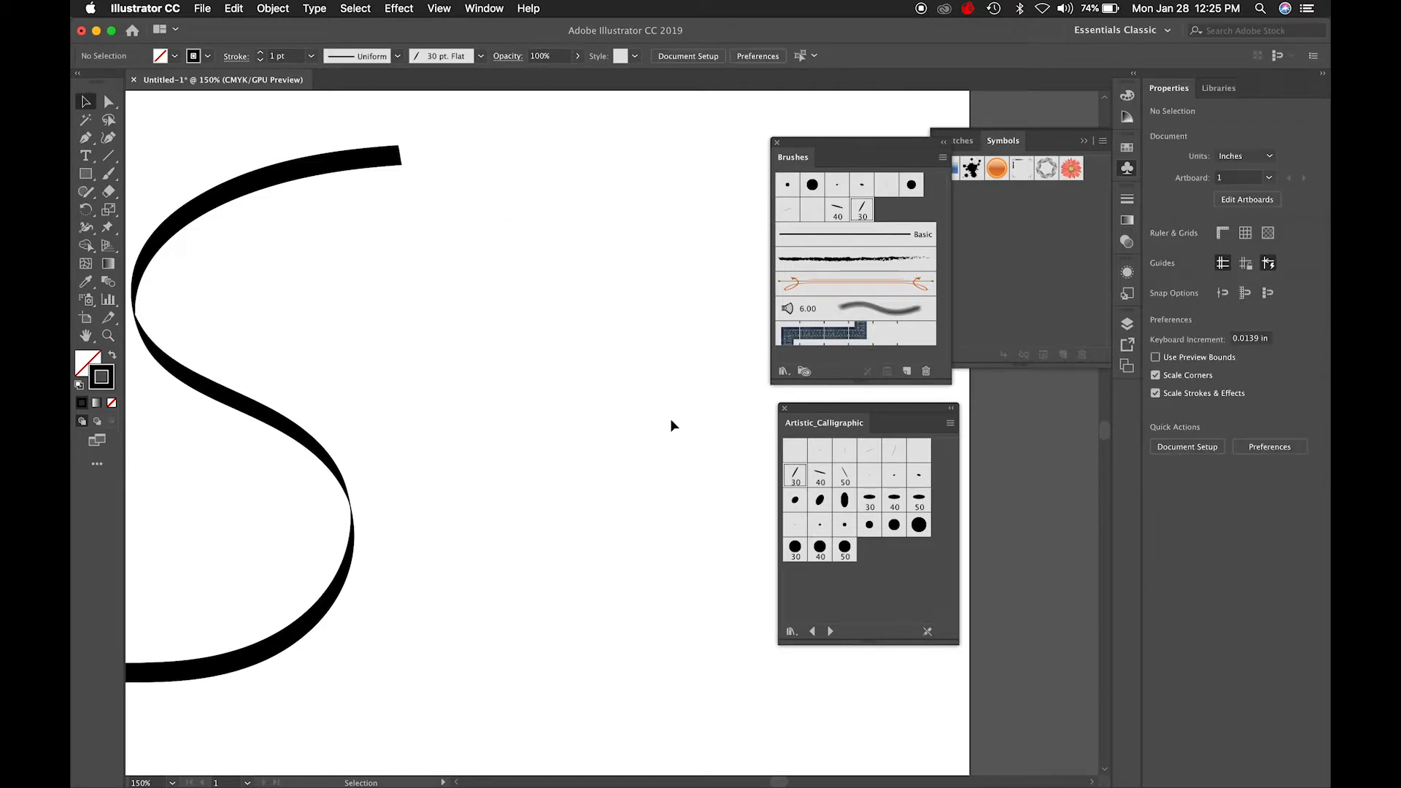
scroll(619, 432, "left", 10)
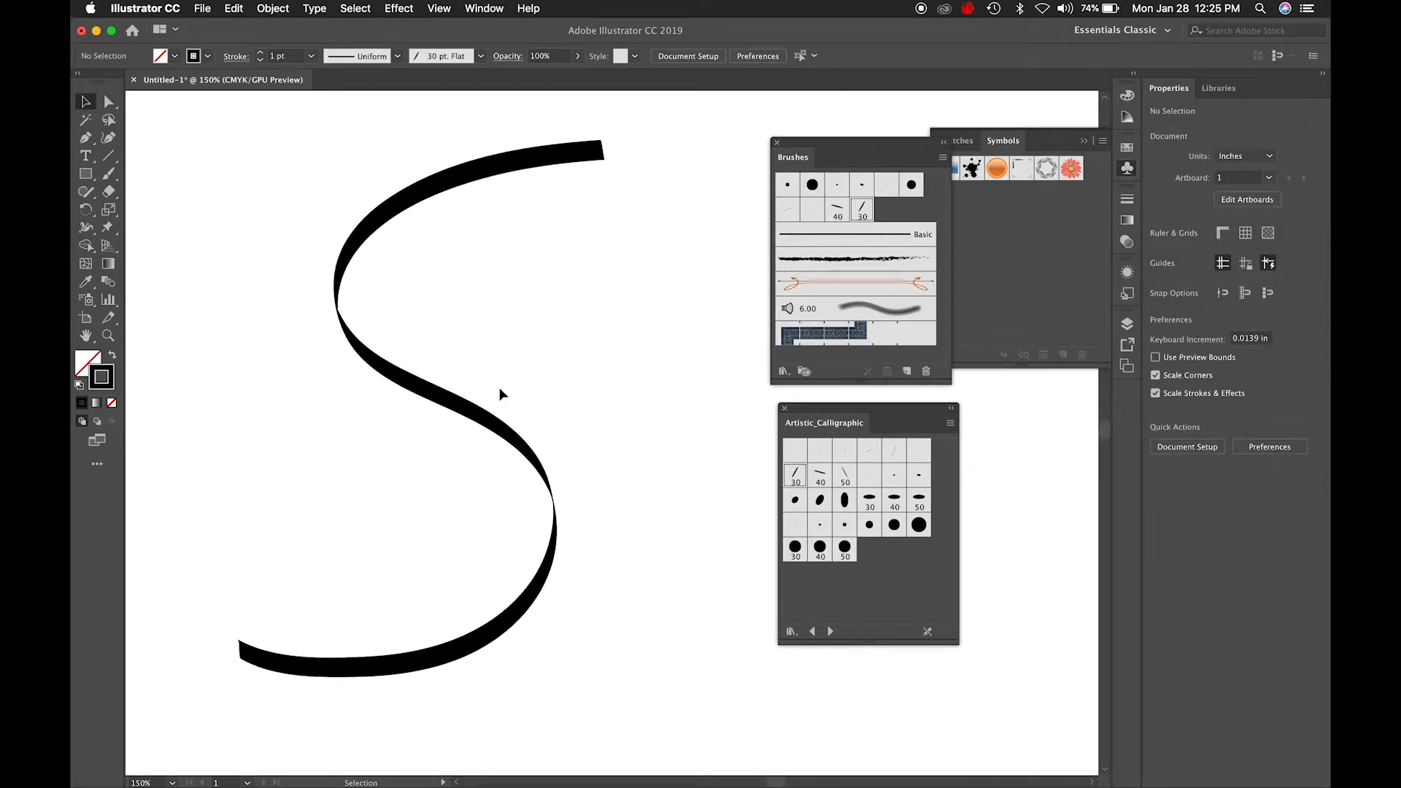
Draw a circle about 0.56 in in diameter in the empty area beside the large S stroke with the Ellipse tool.
scroll(370, 331, "right", 3)
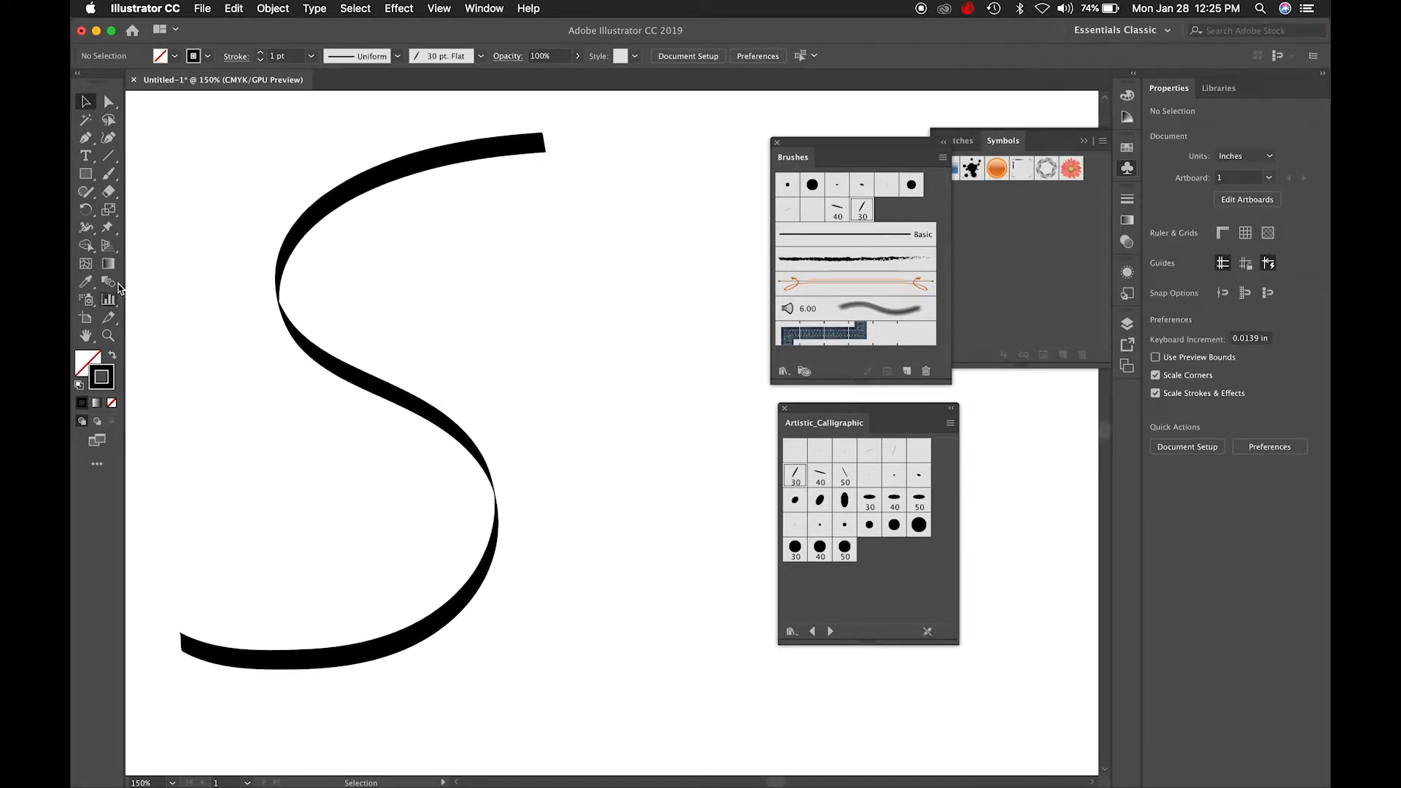
left_click_drag(85, 174, 146, 208)
scroll(364, 261, "right", 5)
left_click_drag(471, 245, 574, 348)
scroll(547, 336, "right", 2)
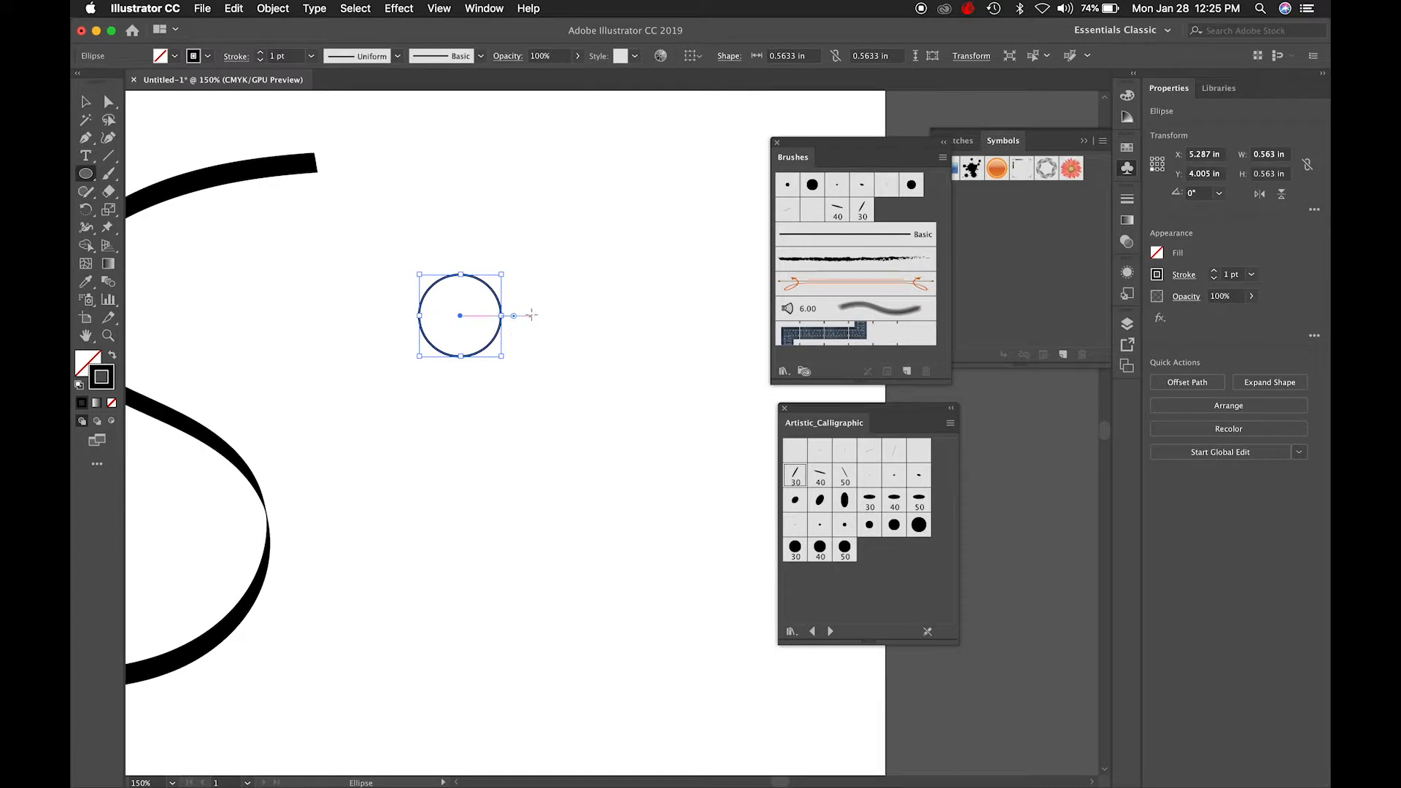
Stretch the circle's right anchor point outward horizontally to form a teardrop about 2.14 in wide.
left_click(109, 102)
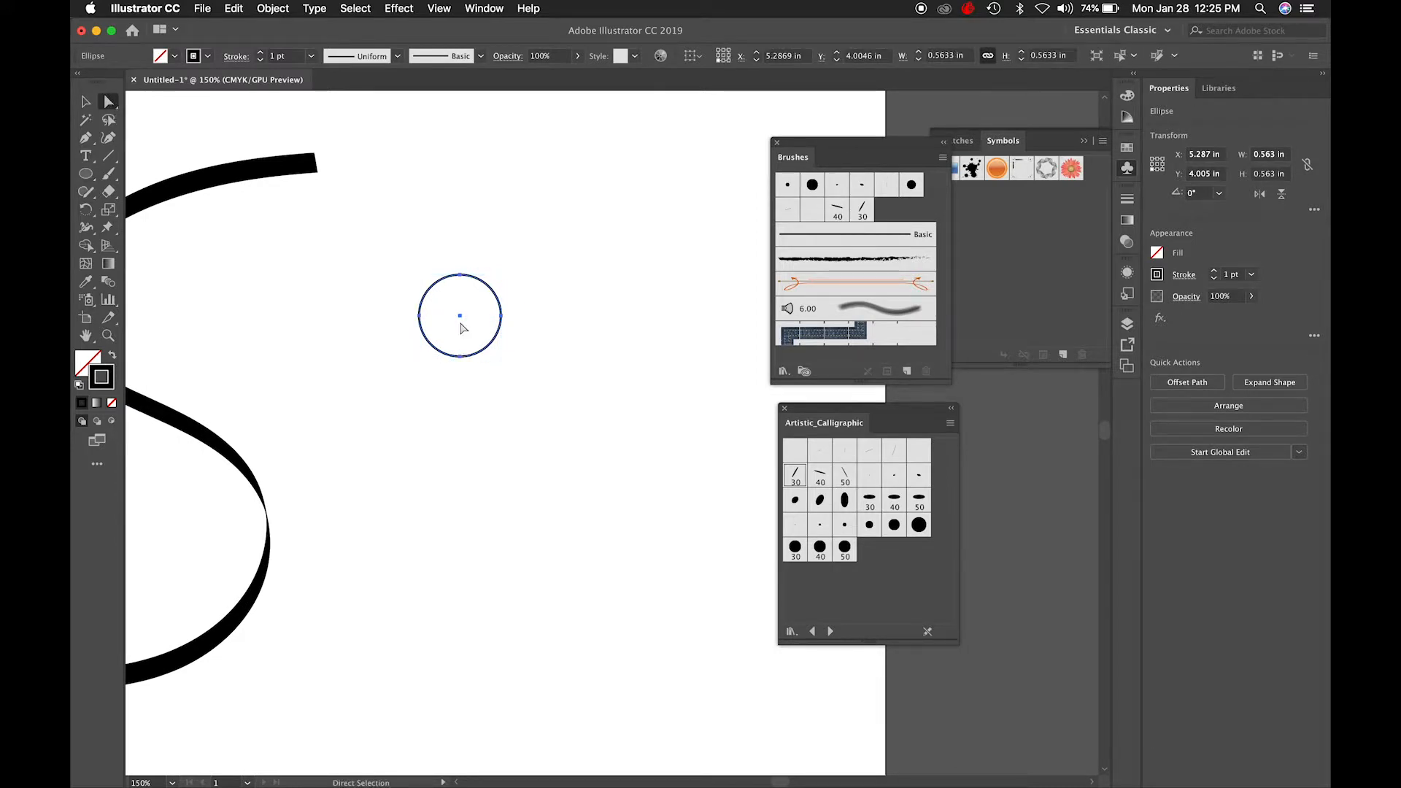
left_click(509, 305)
left_click_drag(502, 315, 729, 313)
scroll(636, 372, "right", 3)
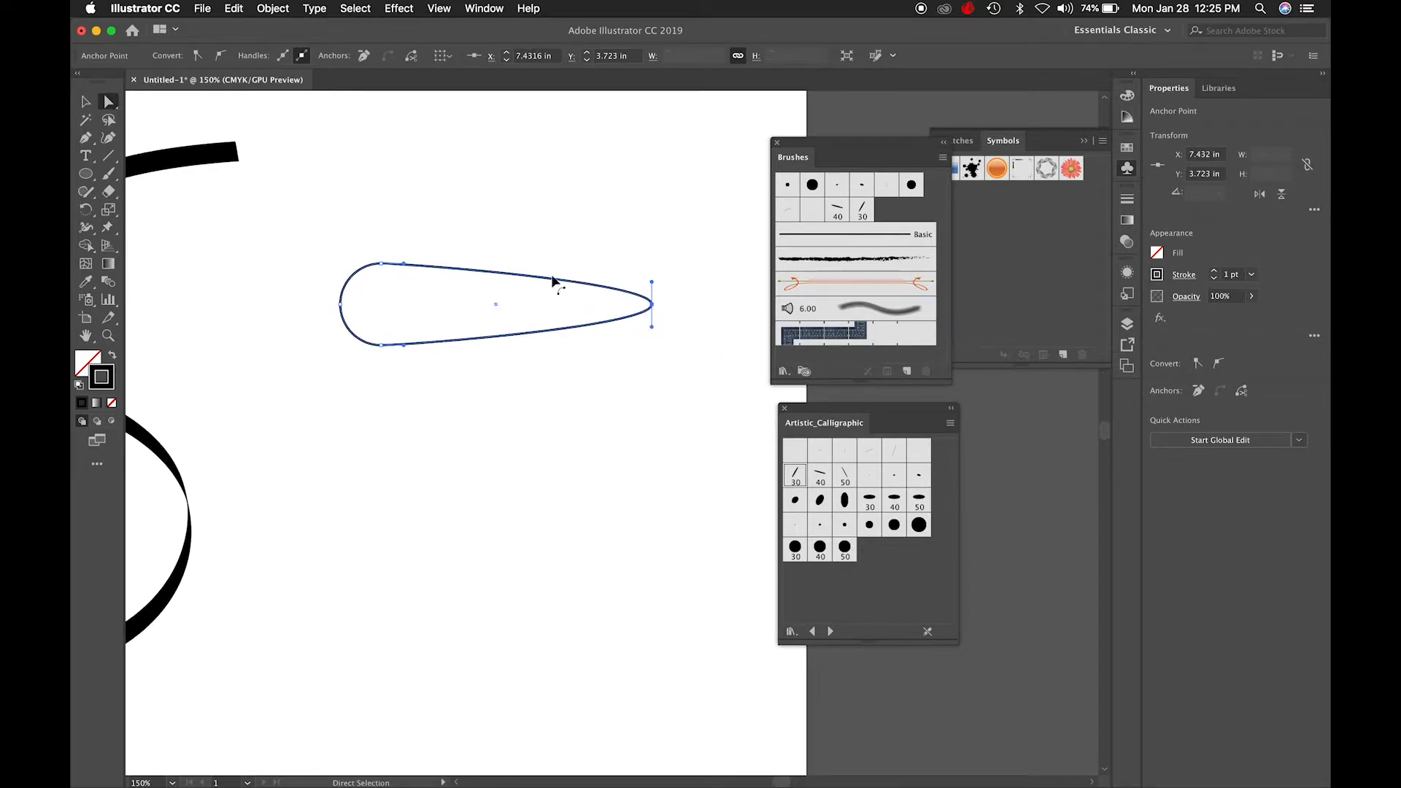
Convert the teardrop's right anchor point to a sharp corner with the Anchor Point tool and deselect it.
left_click(86, 140)
left_click_drag(85, 144, 158, 198)
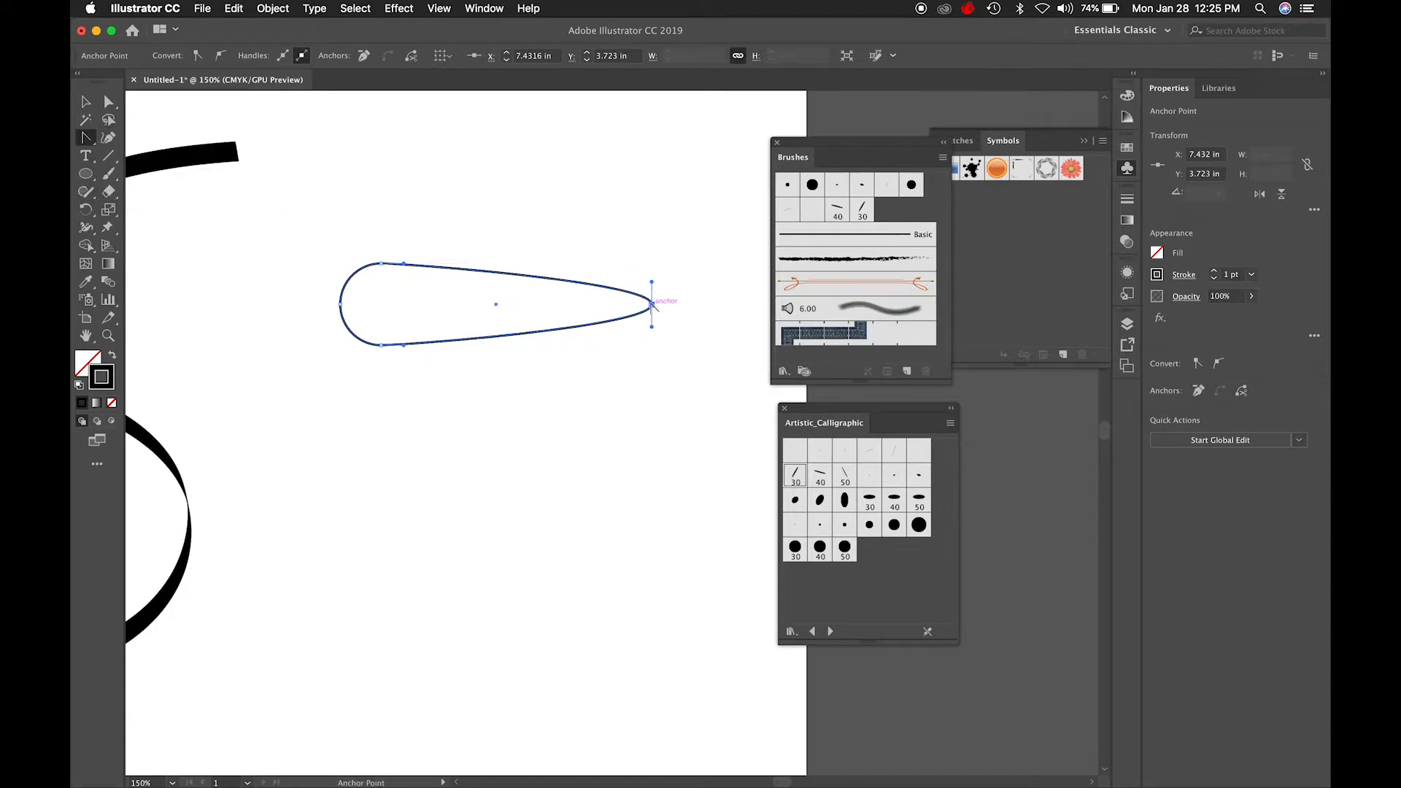
left_click(652, 306)
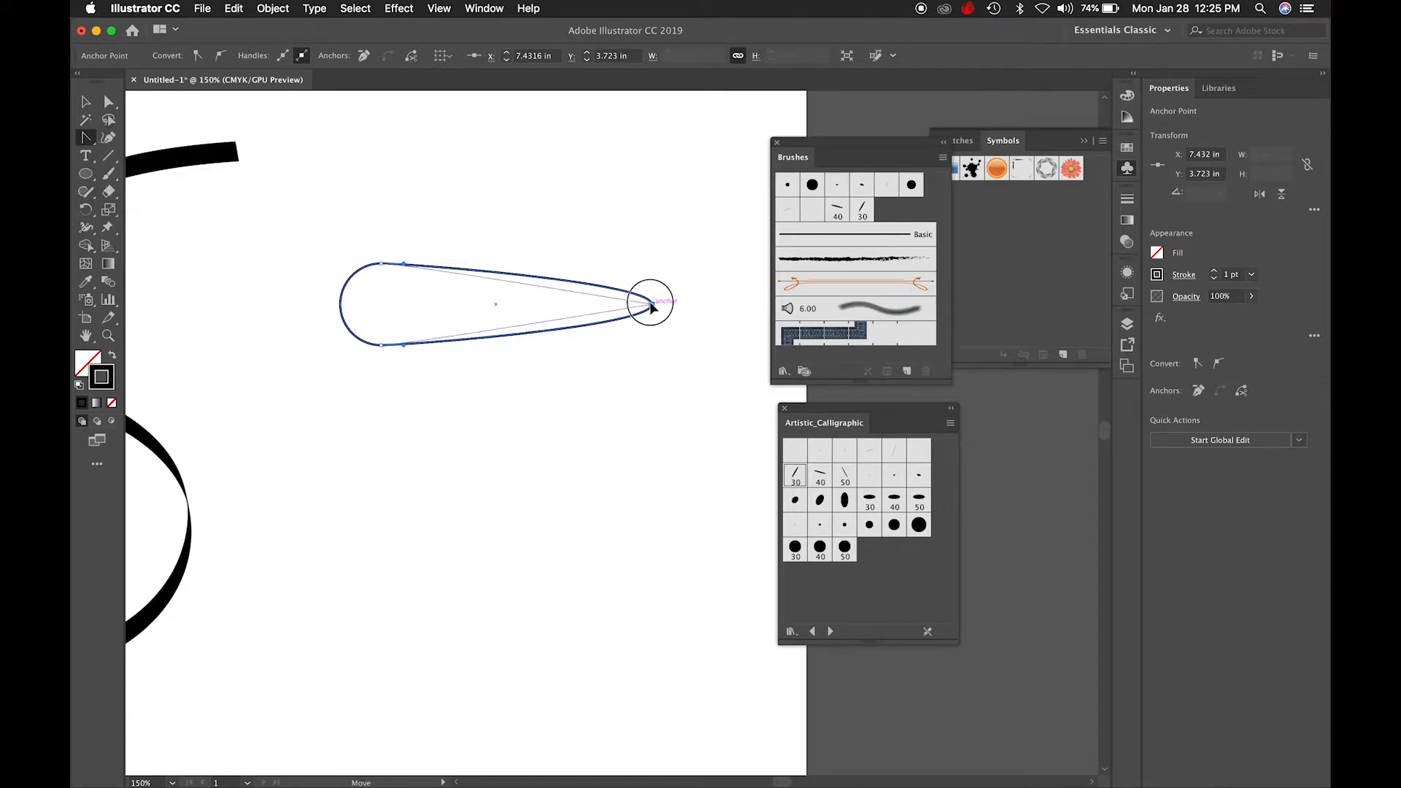
left_click(690, 402)
Swap the teardrop's fill and stroke to make it solid black and scale it down to about 1.07 in wide.
key("v")
left_click_drag(467, 235, 535, 341)
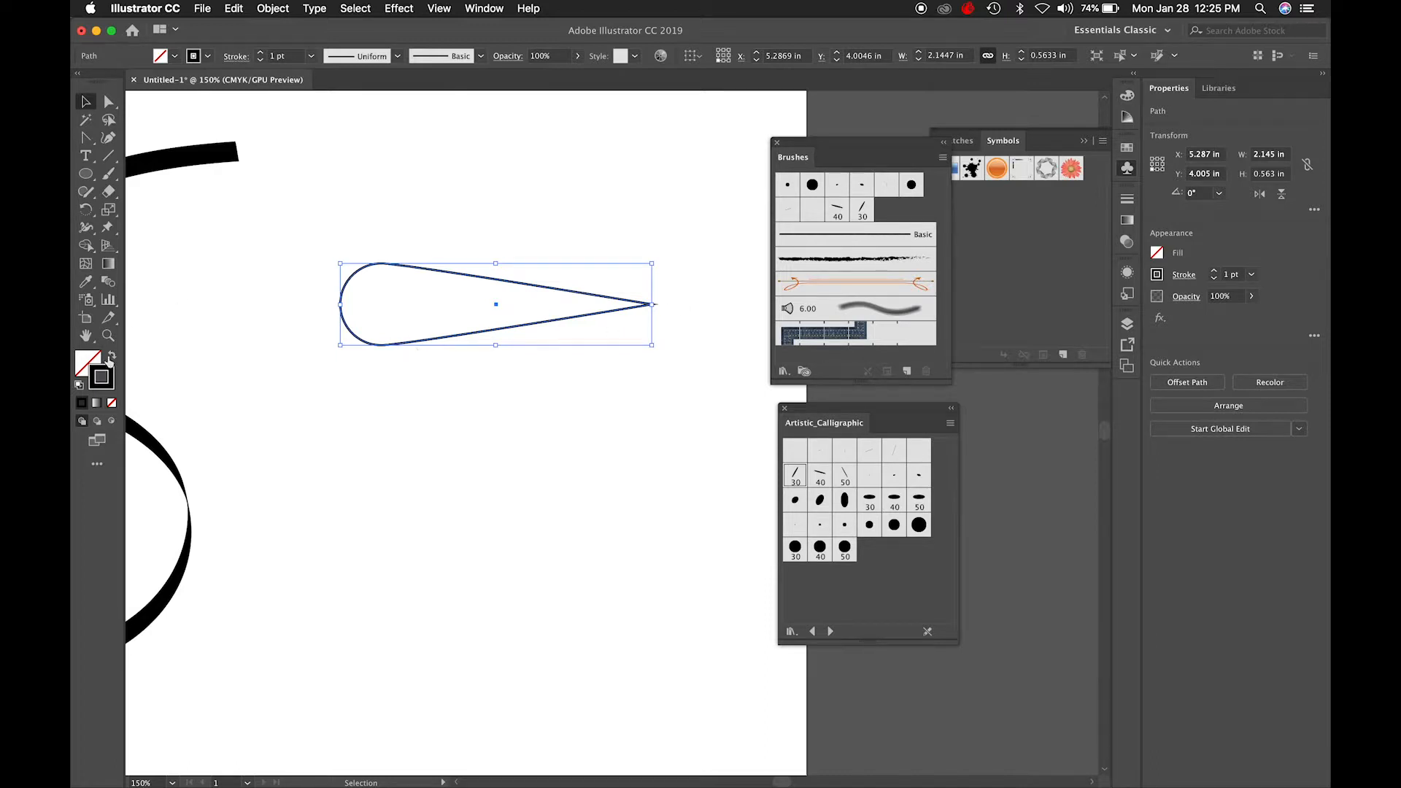
left_click(112, 355)
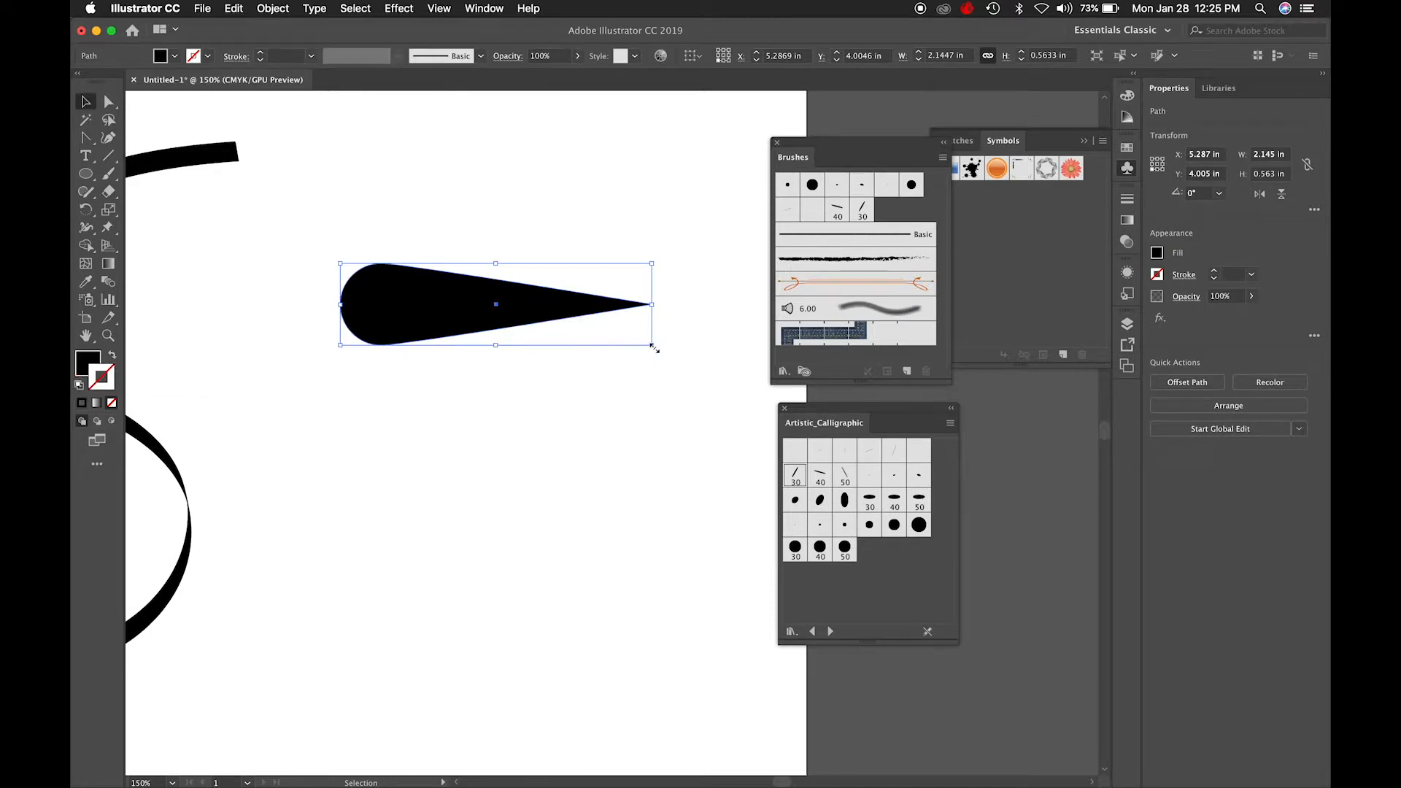
left_click_drag(651, 344, 496, 305)
left_click(390, 337)
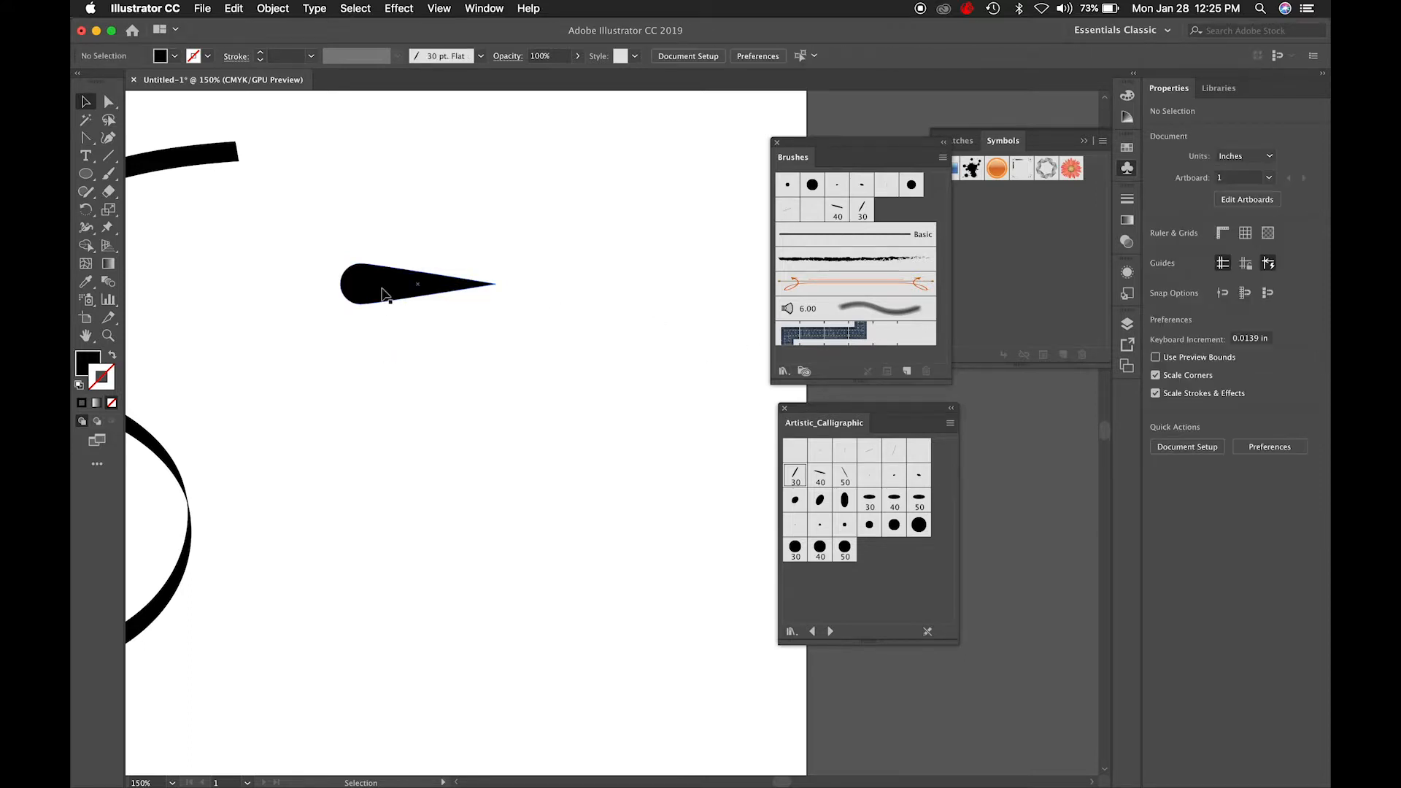
Add the black teardrop to the Brushes panel as a new Art Brush.
left_click(372, 289)
left_click_drag(373, 288, 915, 216)
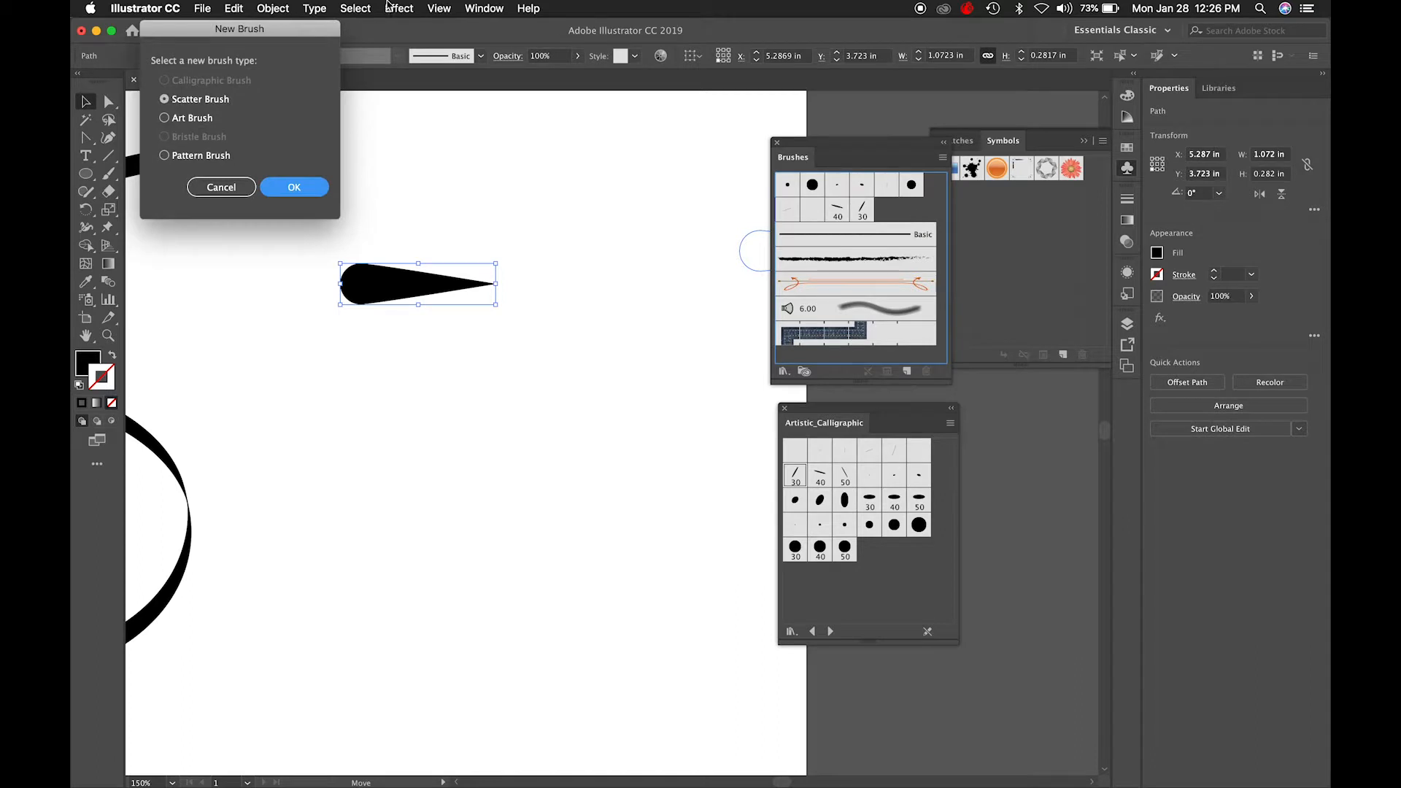
mouse_move(302, 33)
left_mouse_down()
mouse_move(634, 278)
mouse_move(646, 313)
left_mouse_up()
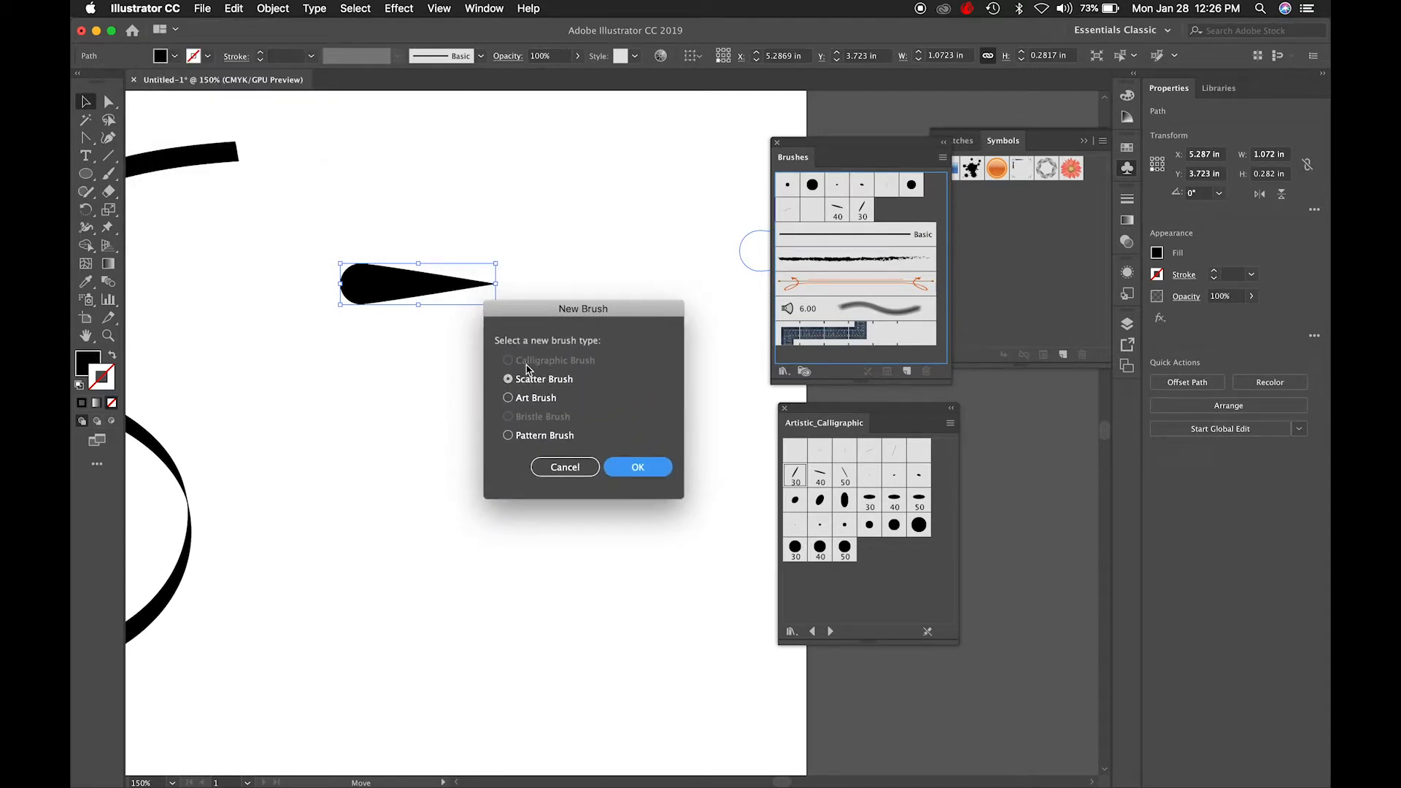
left_click(509, 398)
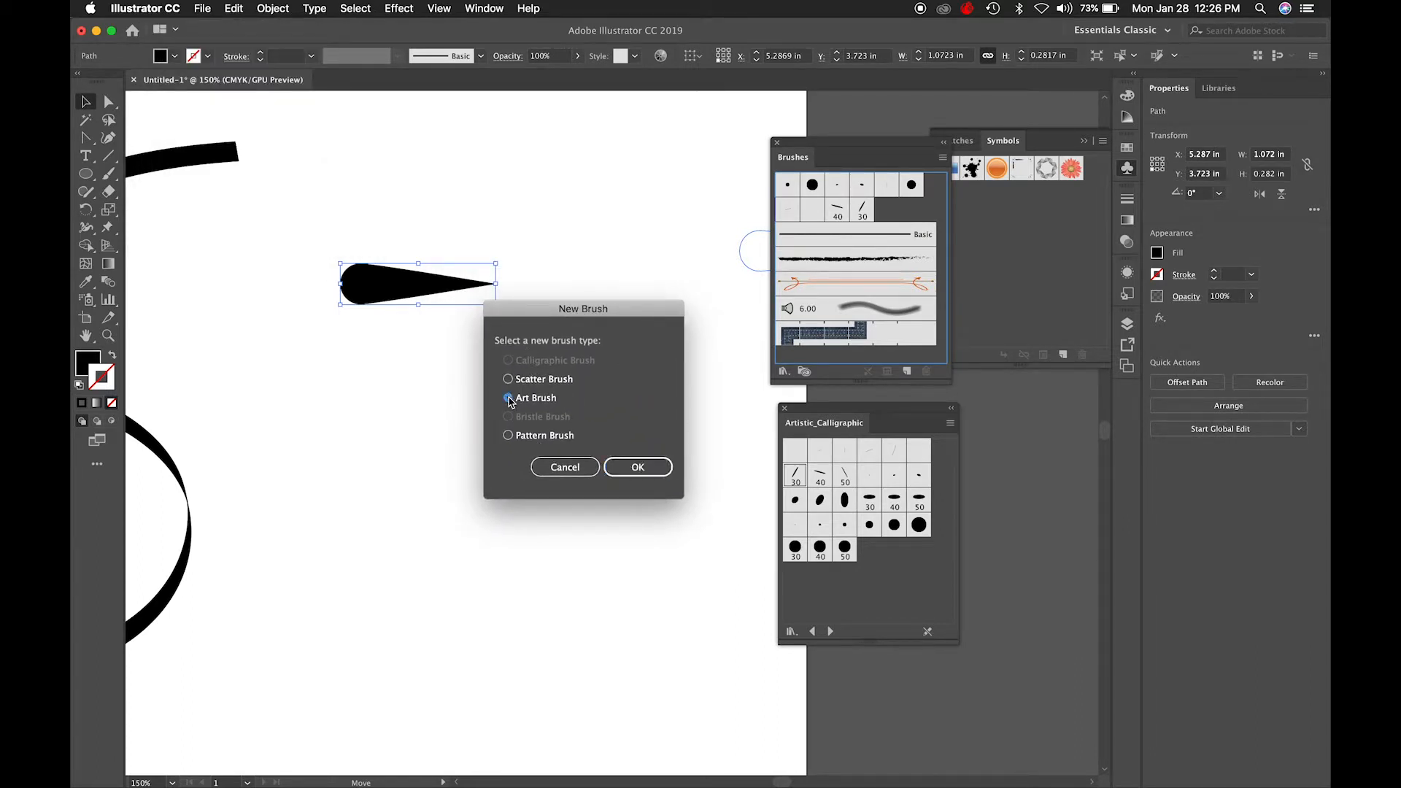
left_click(635, 467)
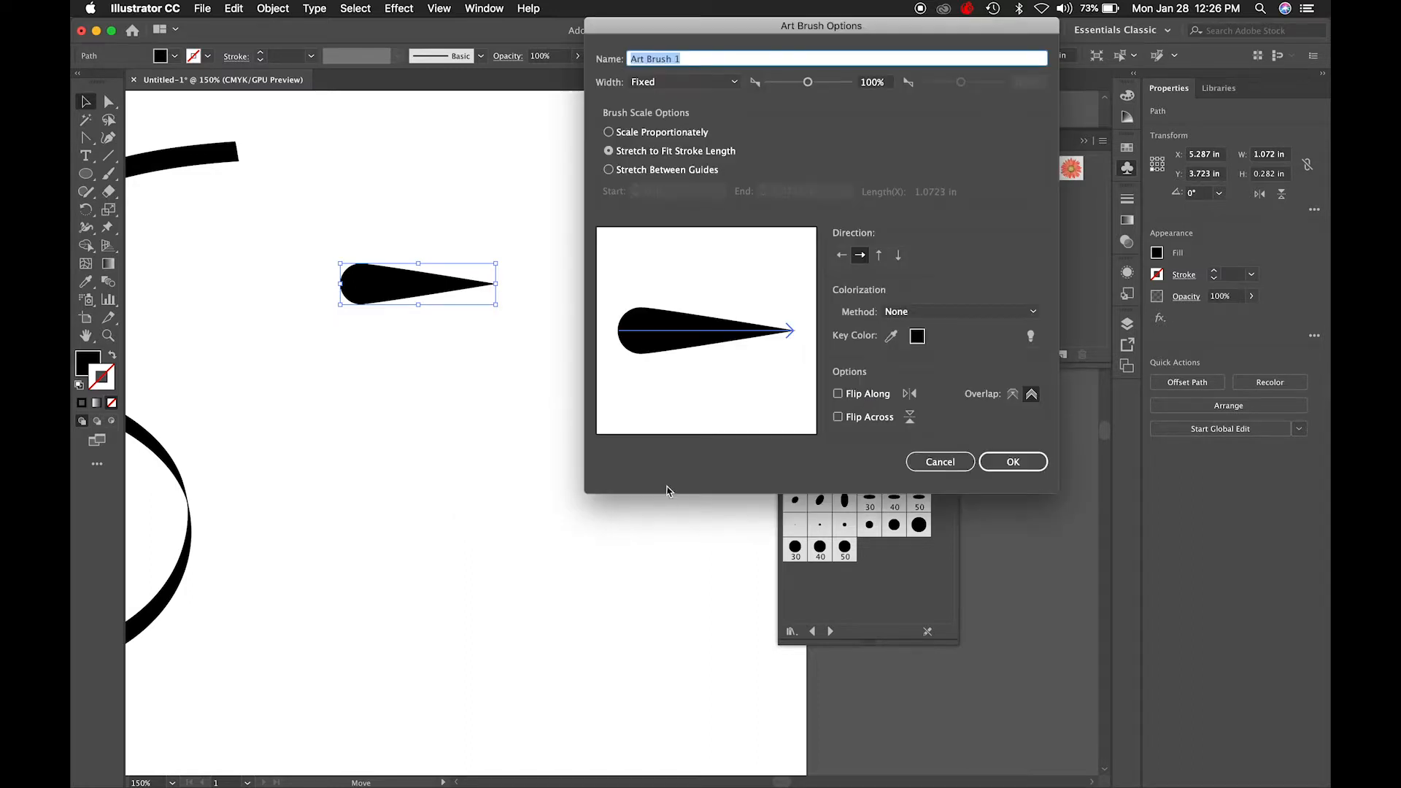
Set the art brush's fixed width to 54% and its colorization method to Tints, and create the brush.
left_click_drag(846, 33, 686, 156)
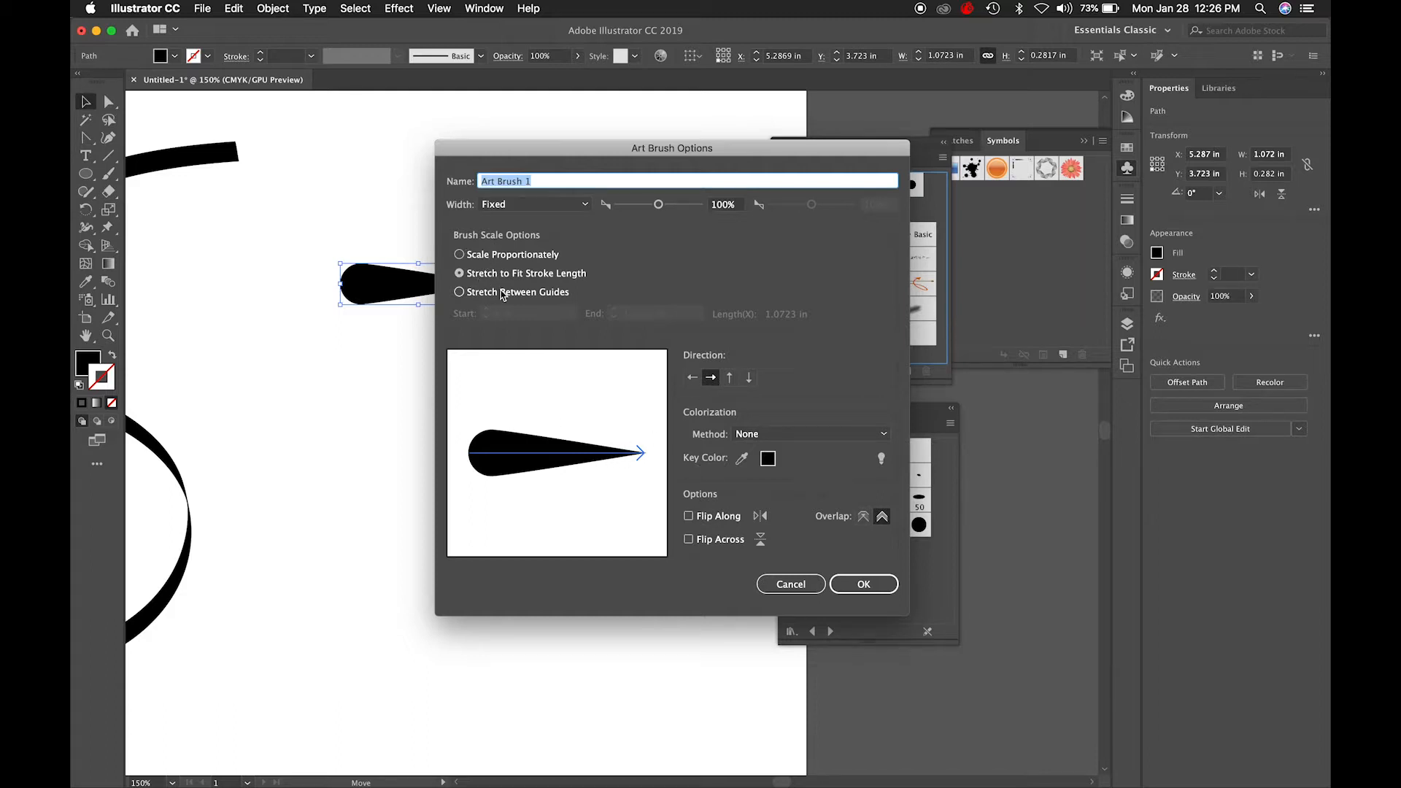
left_click(576, 205)
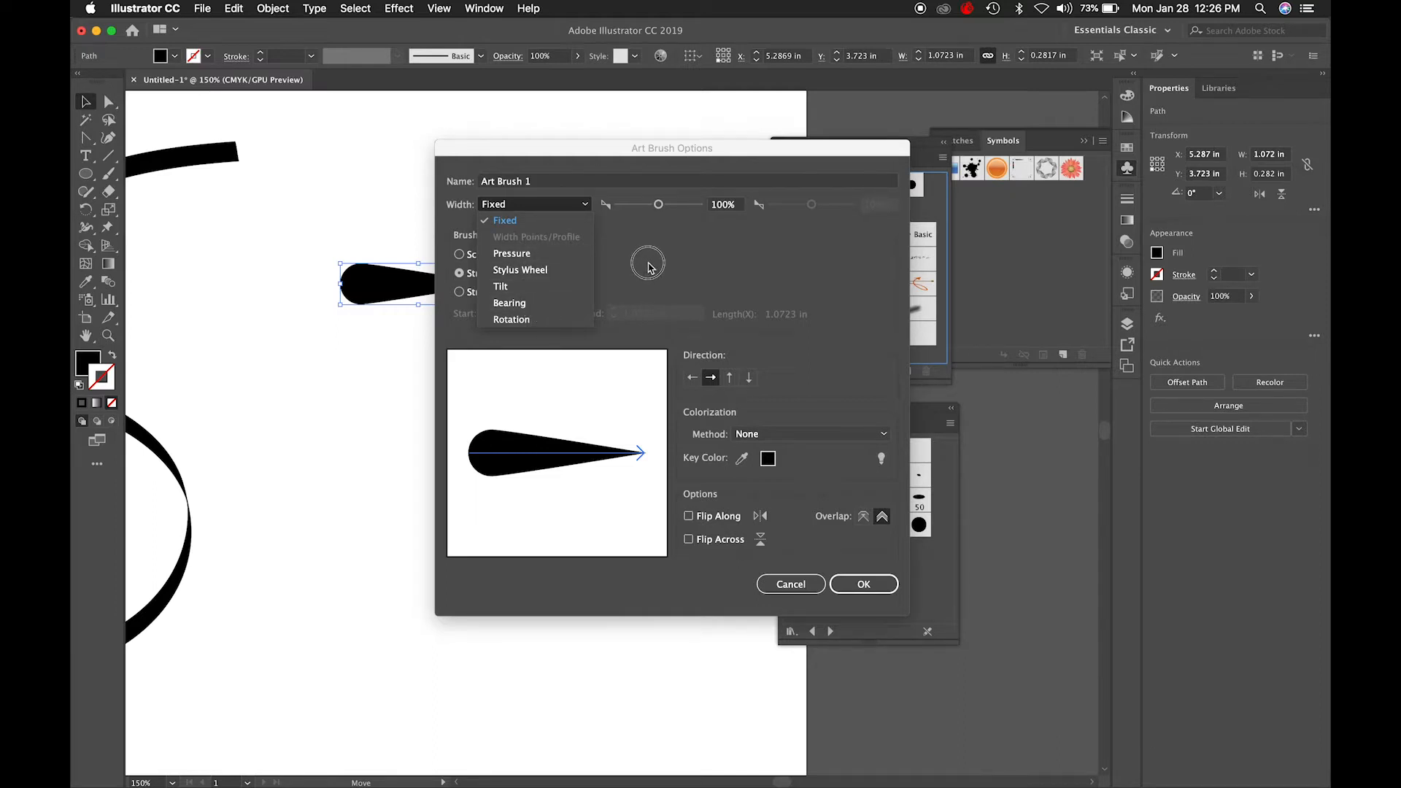
left_click(695, 264)
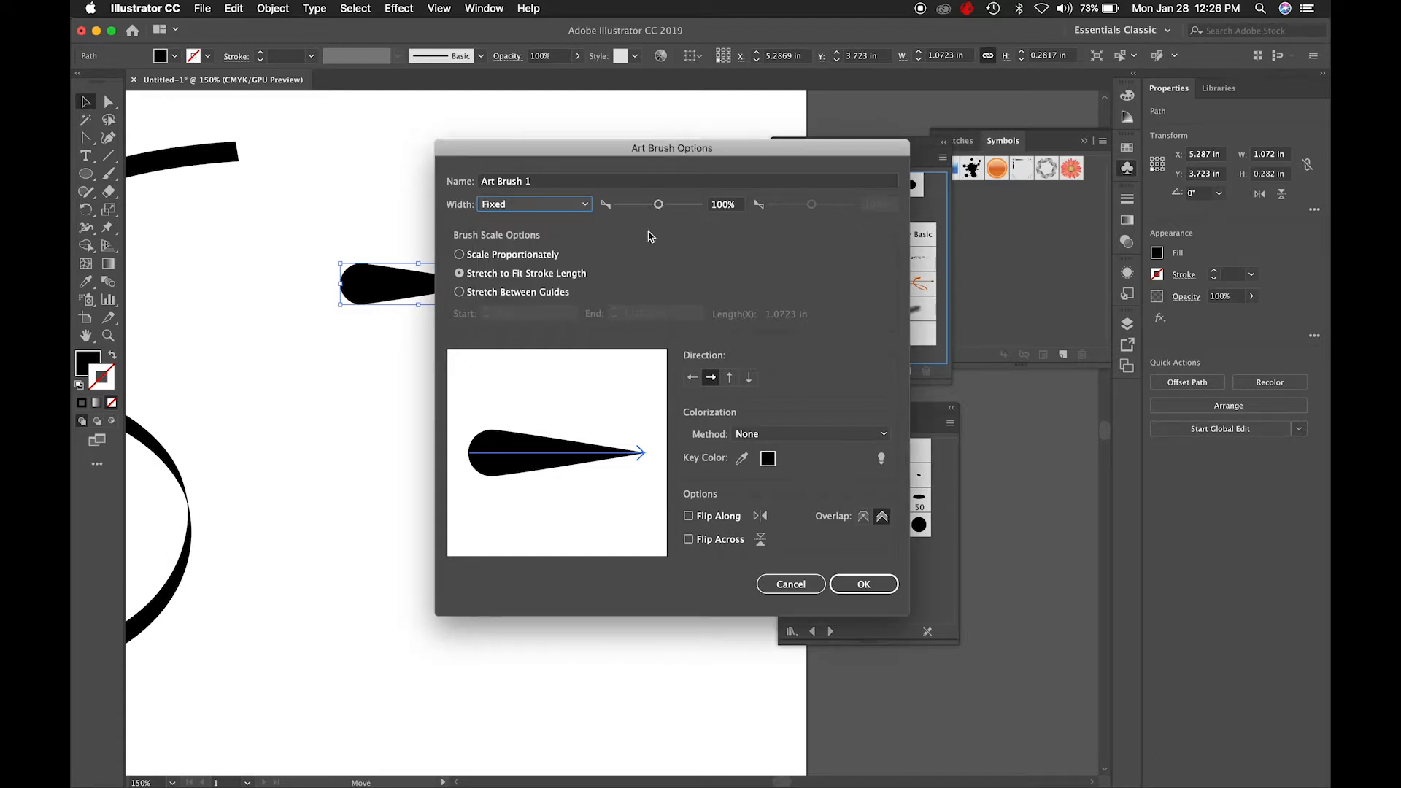
left_click_drag(659, 208, 640, 208)
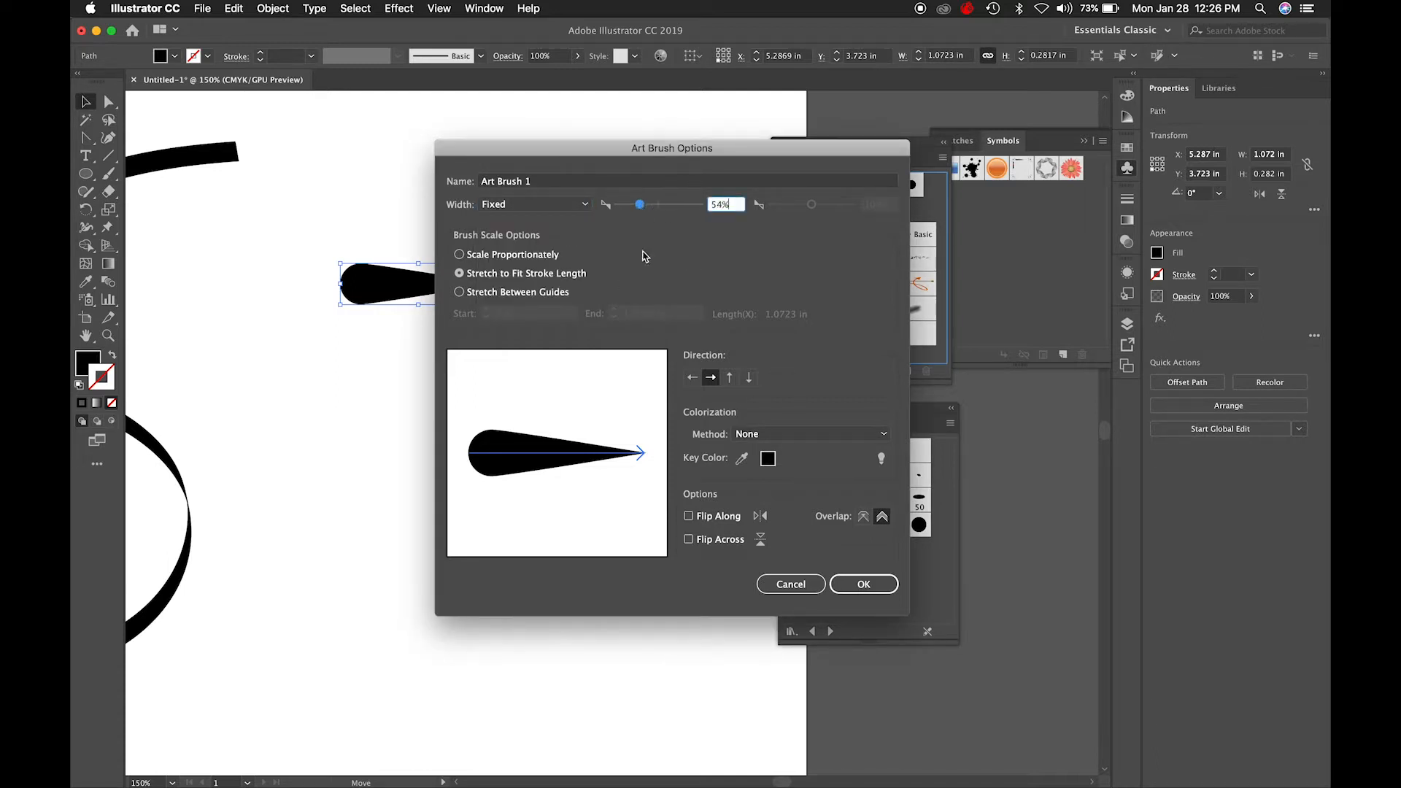
left_click(805, 436)
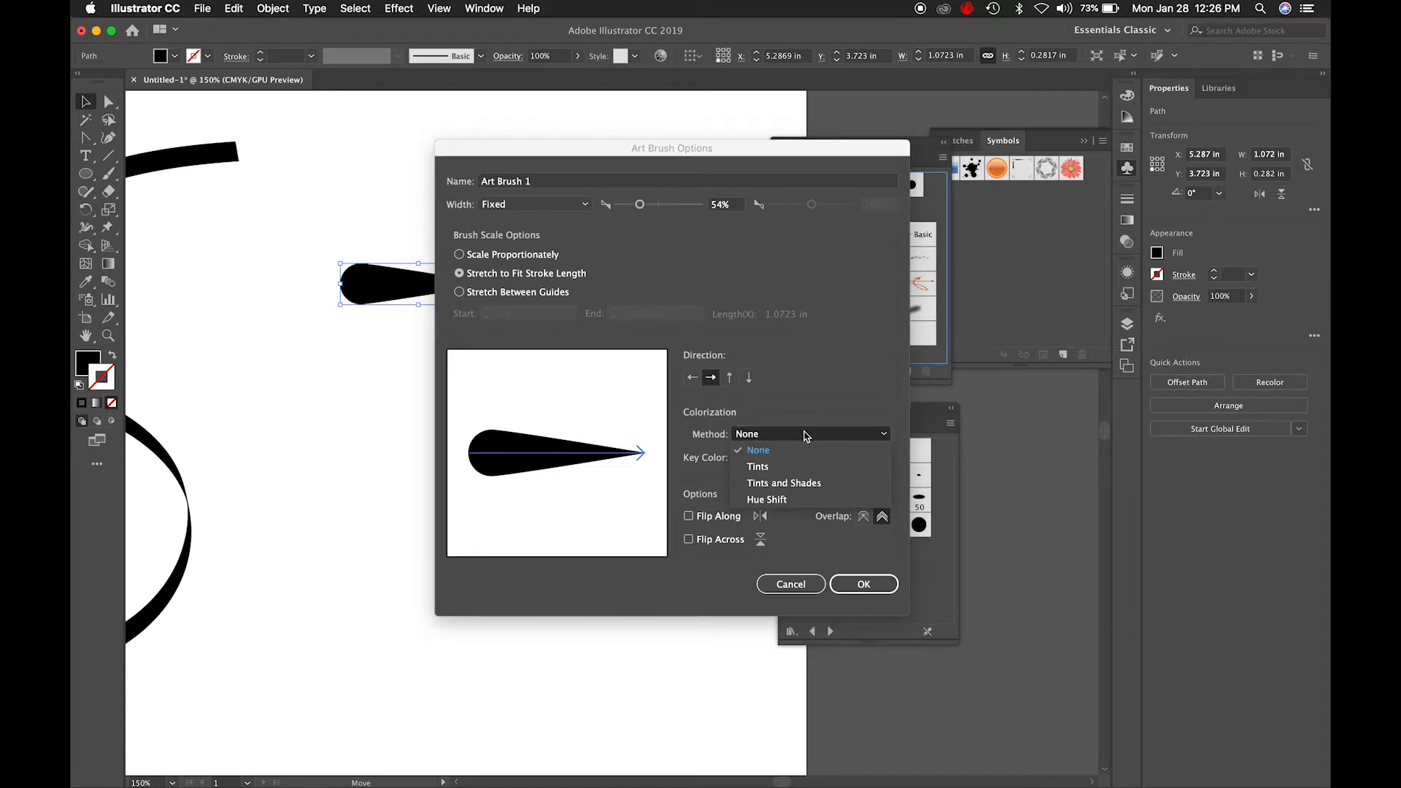
left_click(803, 471)
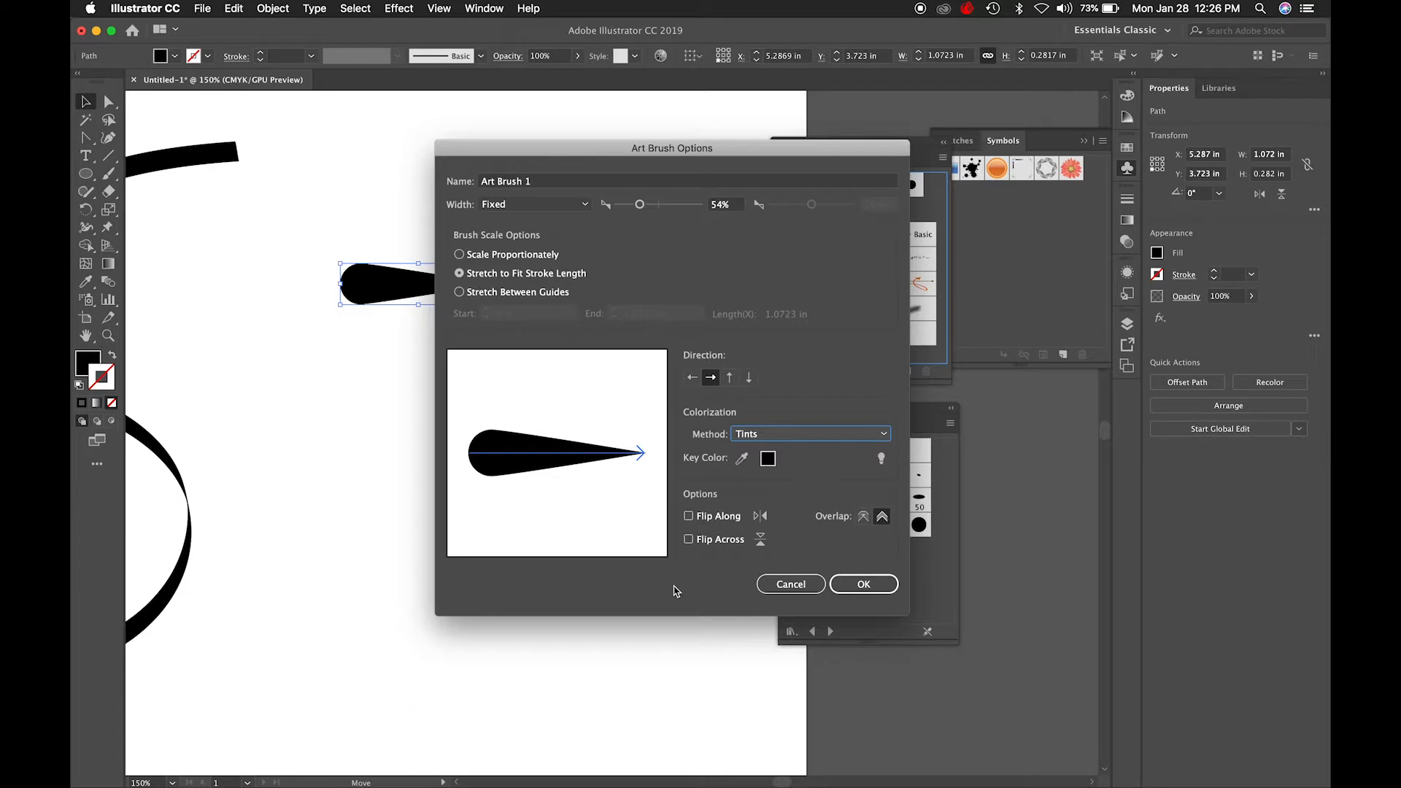
left_click(865, 586)
Lengthen the Brushes panel and try the new art brush on the teardrop shape.
left_click_drag(866, 383, 867, 458)
left_click(825, 315)
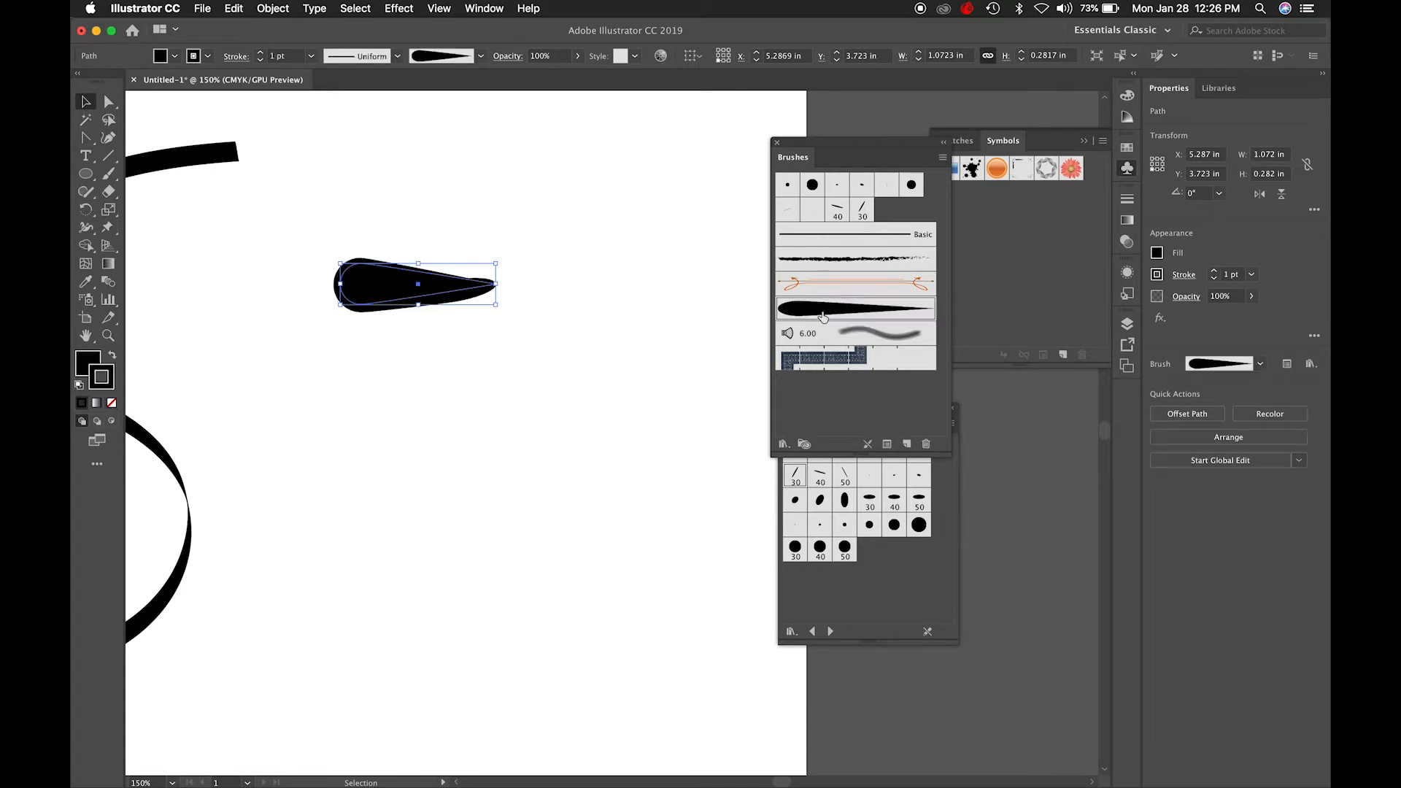
left_click(718, 325)
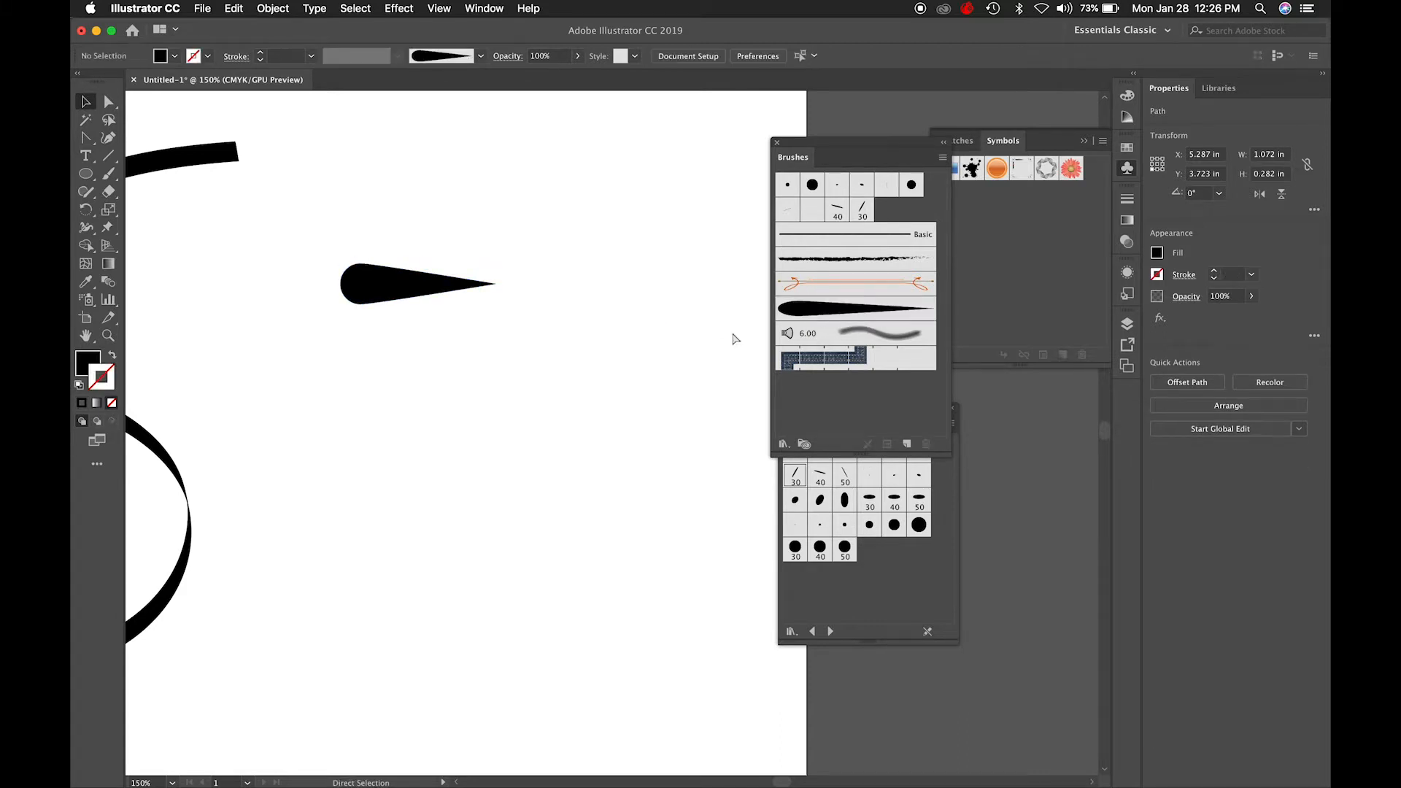
Set no fill with a black stroke and paint an S-shaped stroke beside the teardrop with the new art brush.
left_click(84, 365)
left_click(112, 403)
key("b")
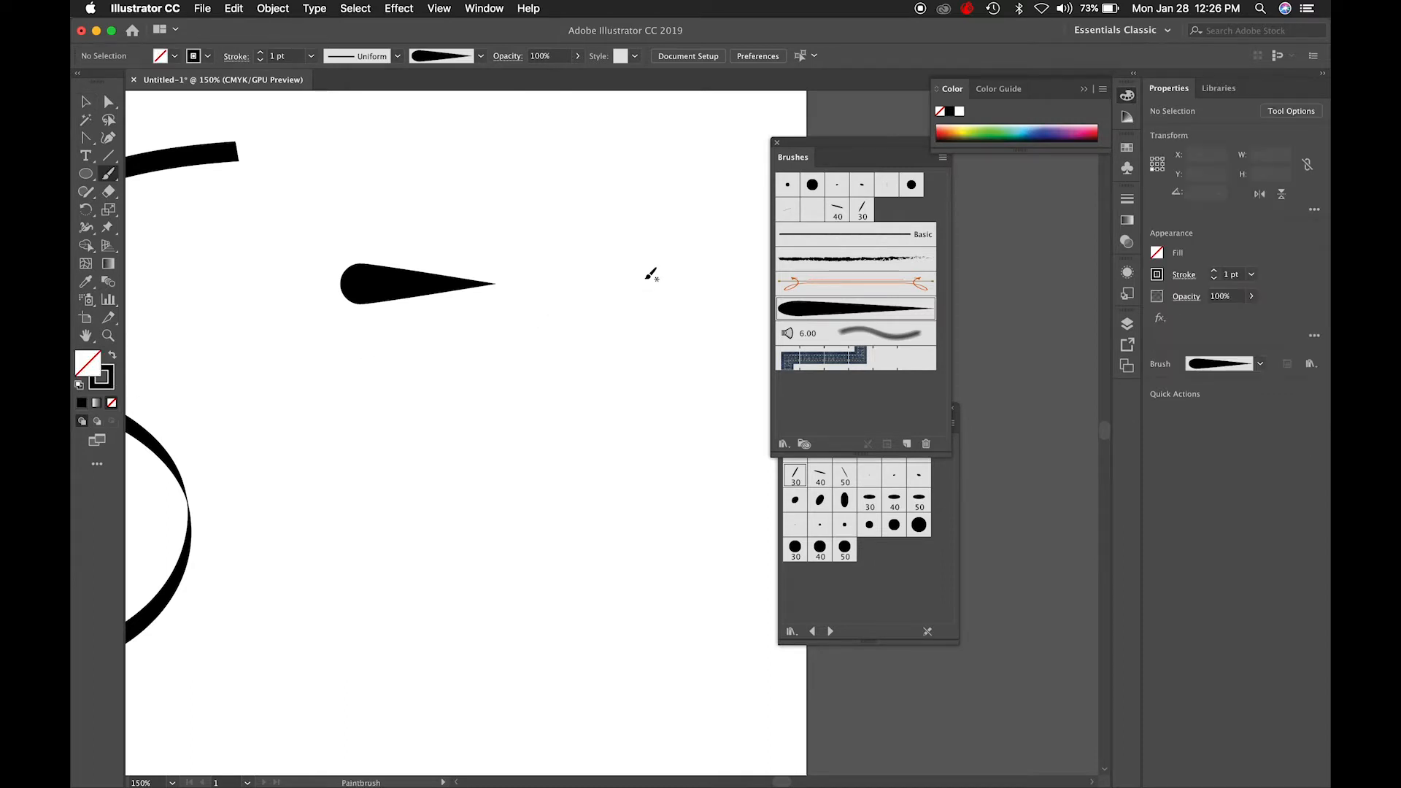
mouse_move(652, 261)
left_mouse_down()
mouse_move(584, 316)
mouse_move(543, 527)
left_mouse_up()
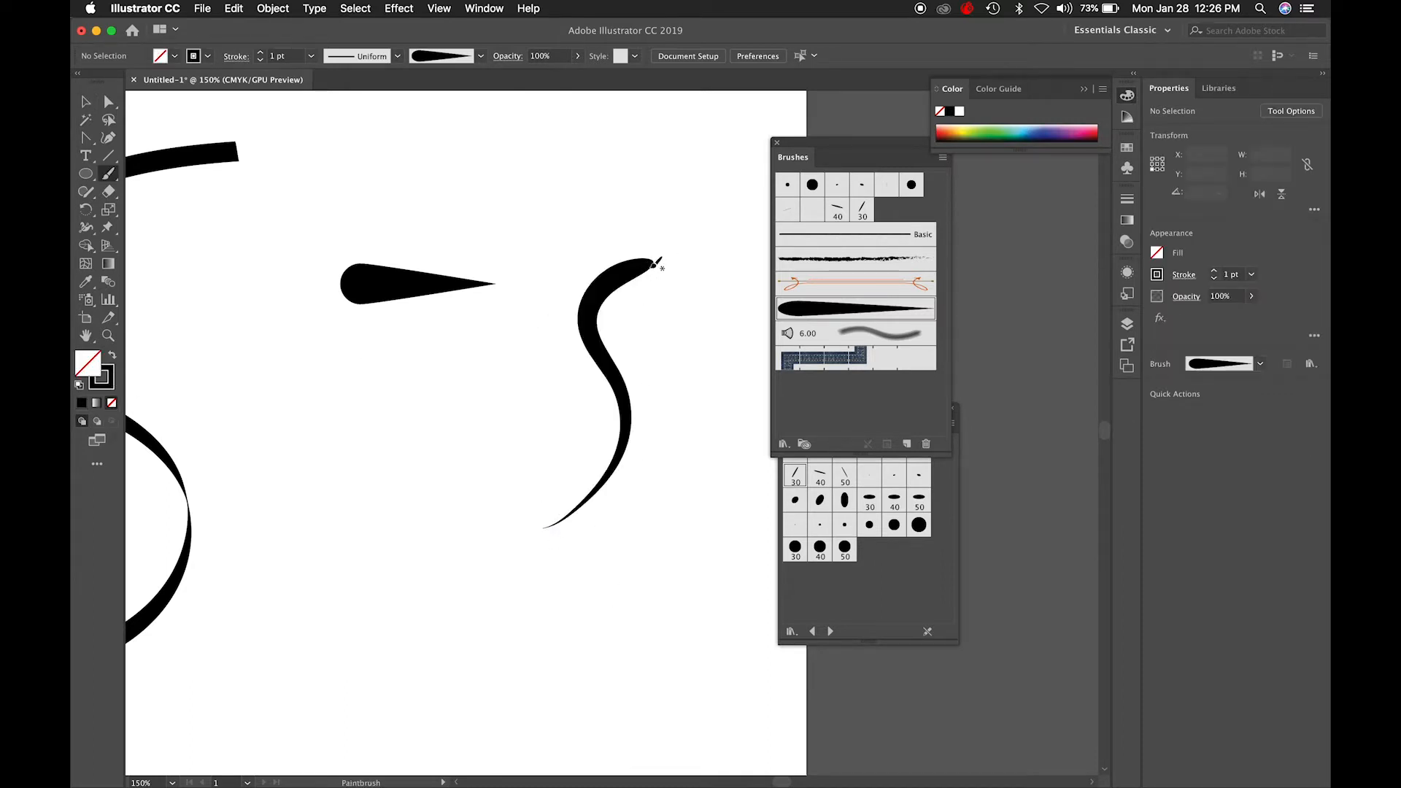
Paint a vertical, an arched and a wavy test stroke below the teardrop with the art brush.
right_click(459, 459)
left_click(460, 606)
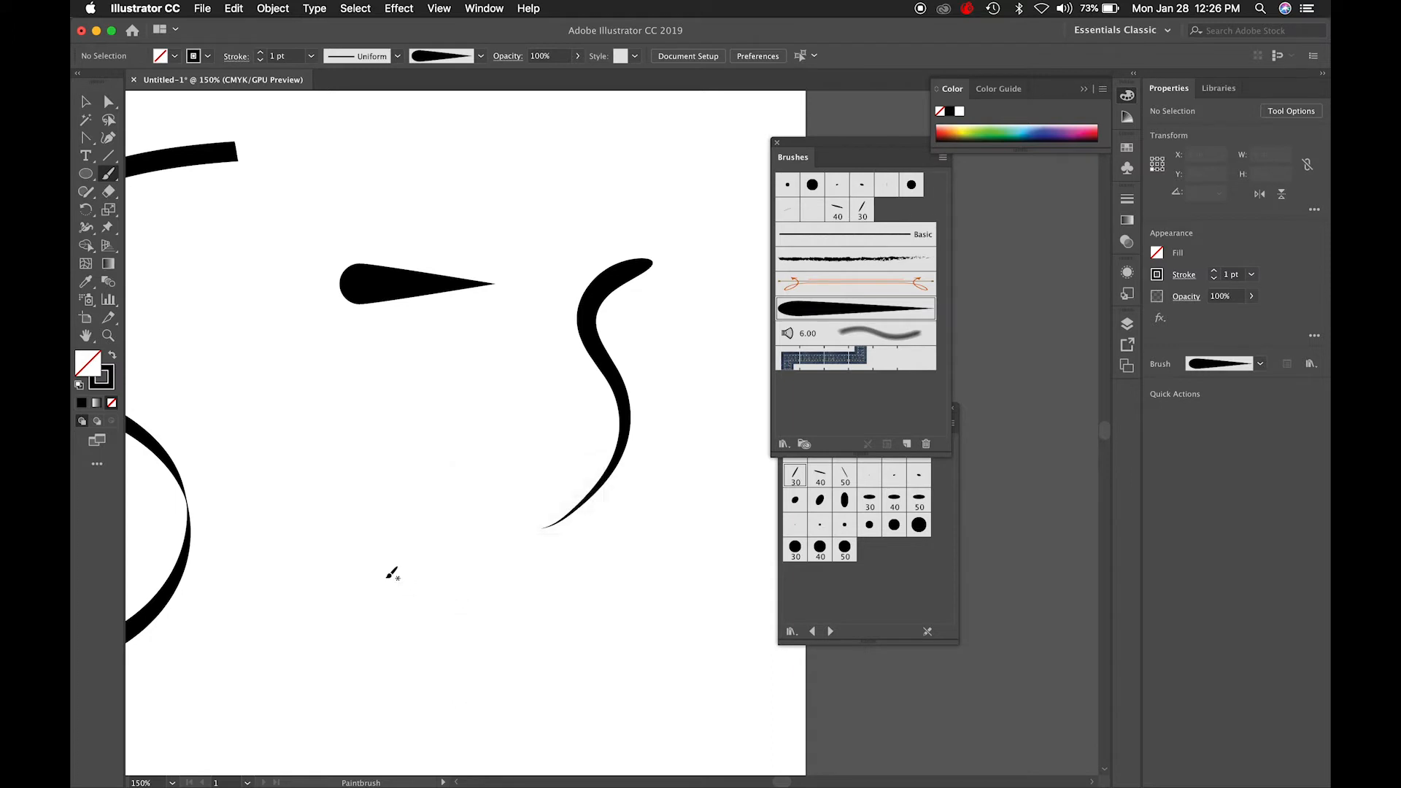
mouse_move(427, 449)
left_mouse_down()
mouse_move(424, 584)
mouse_move(500, 597)
left_mouse_up()
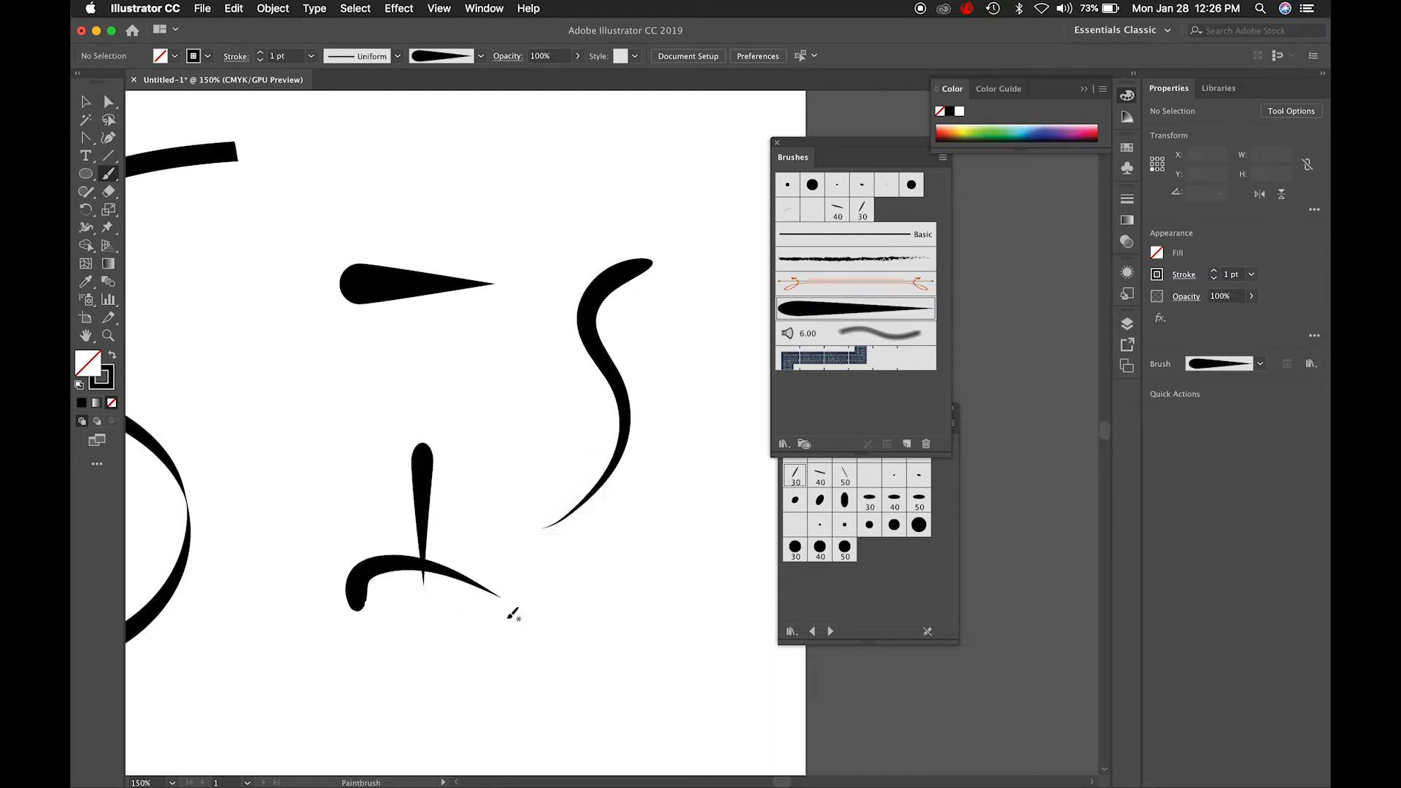
mouse_move(459, 675)
left_mouse_down()
mouse_move(519, 614)
mouse_move(652, 539)
left_mouse_up()
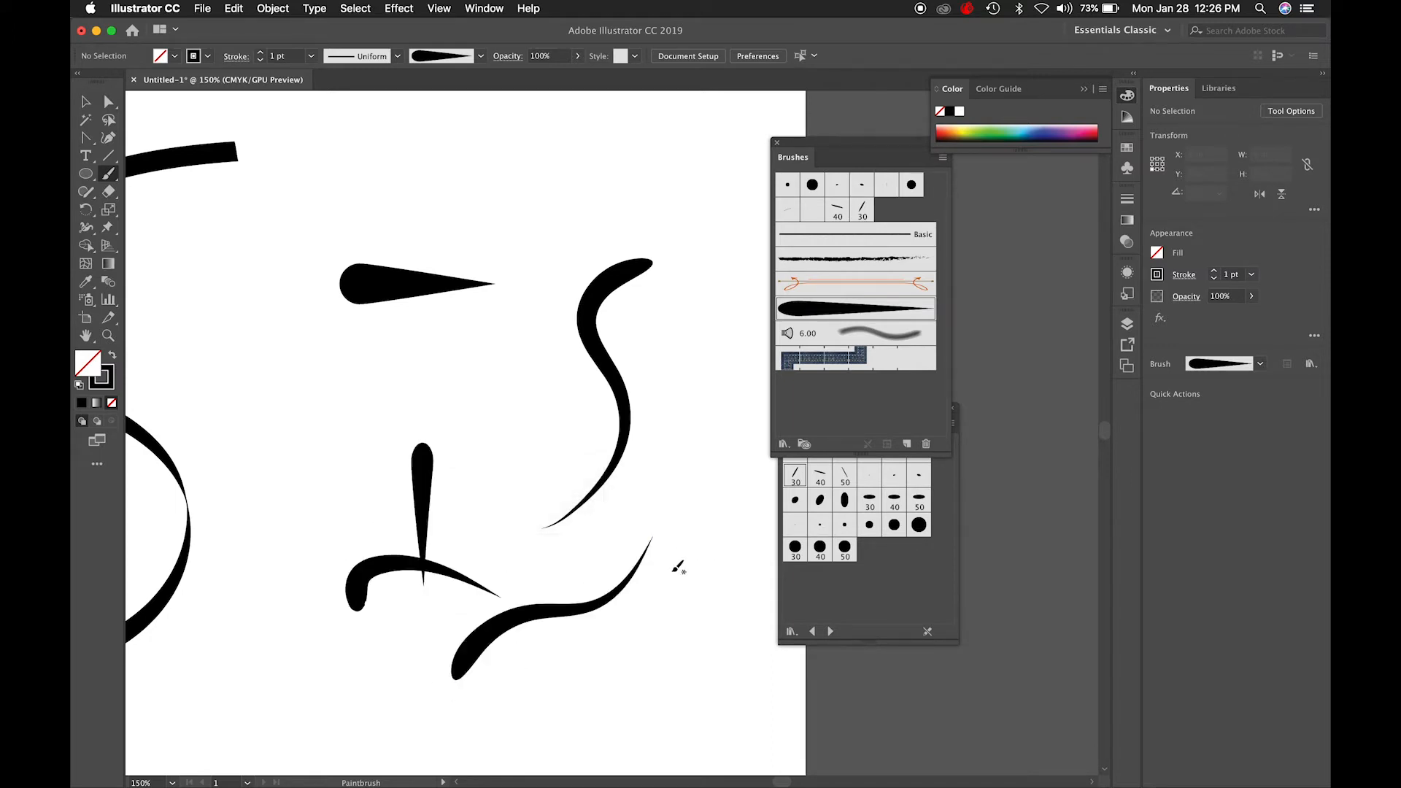
Reduce the teardrop art brush's width to 27% and apply the change to the existing strokes.
left_click(604, 365, "super")
key("super+minus")
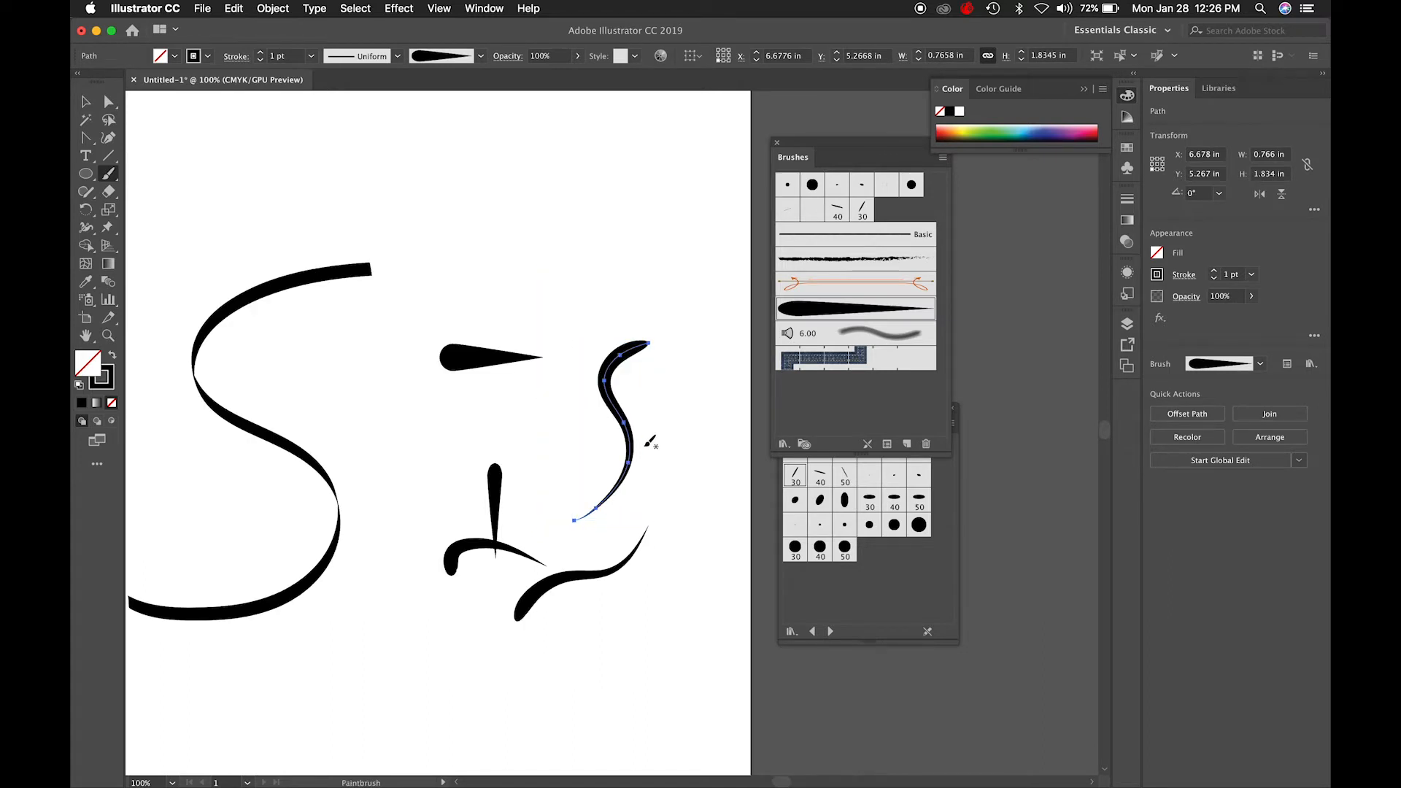
double_click(824, 310)
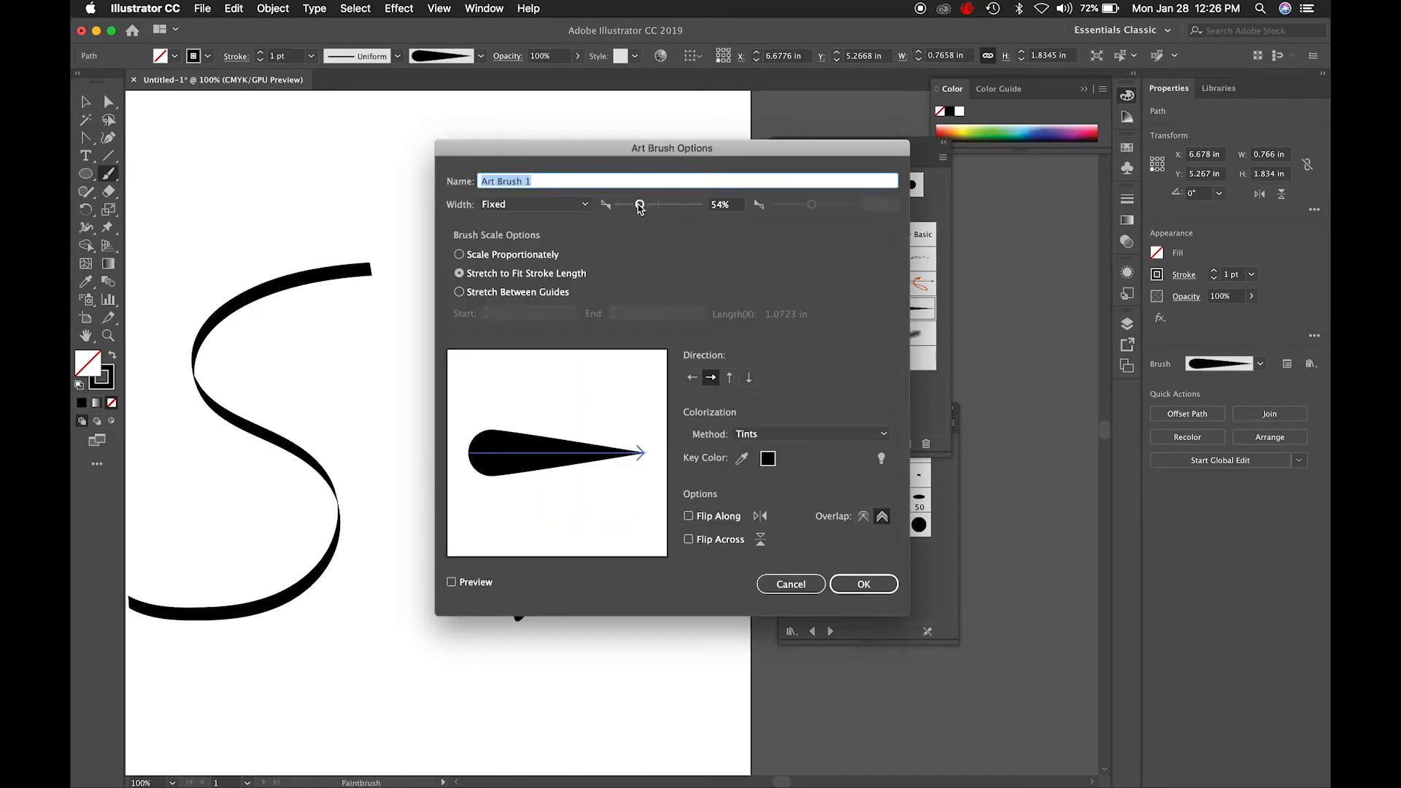
left_click_drag(639, 208, 629, 208)
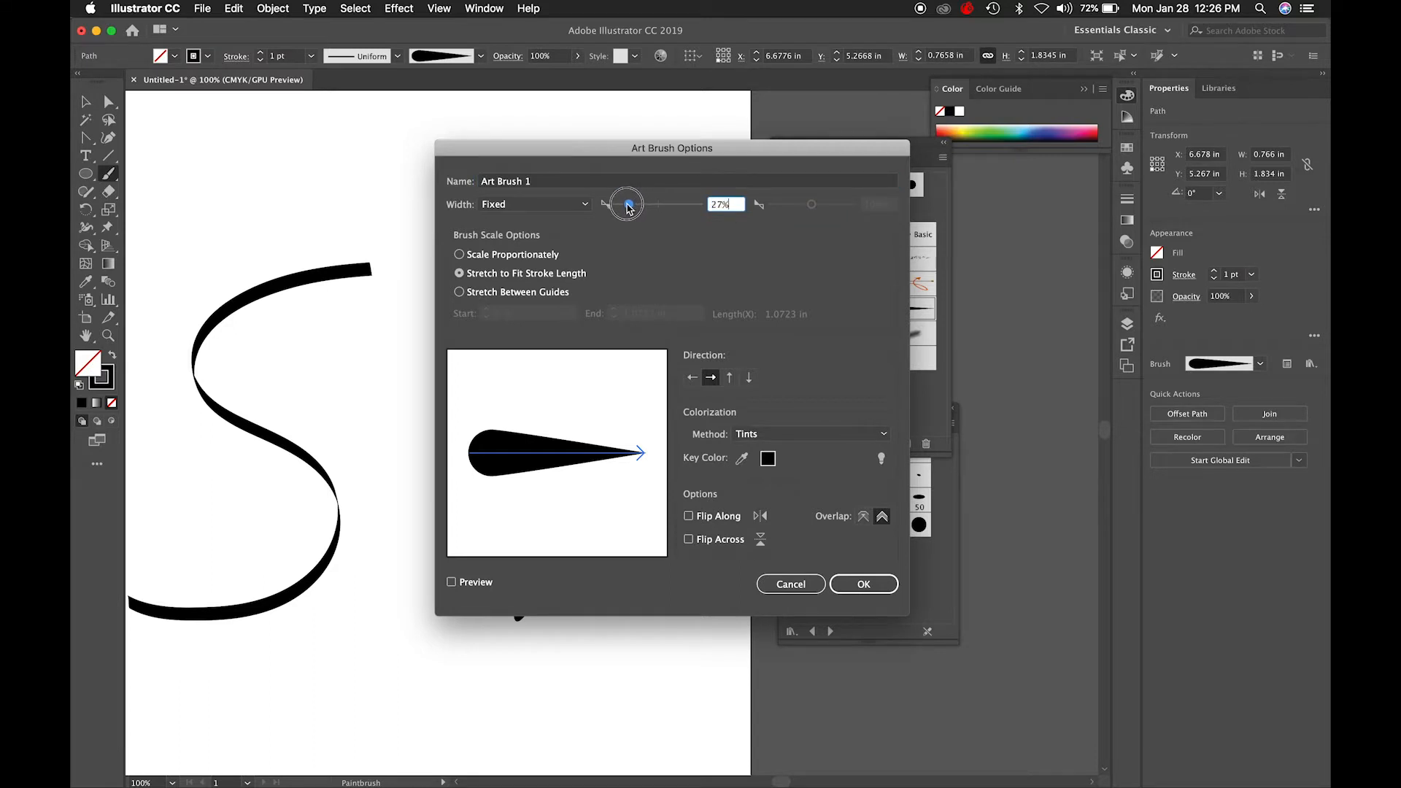
left_click(856, 586)
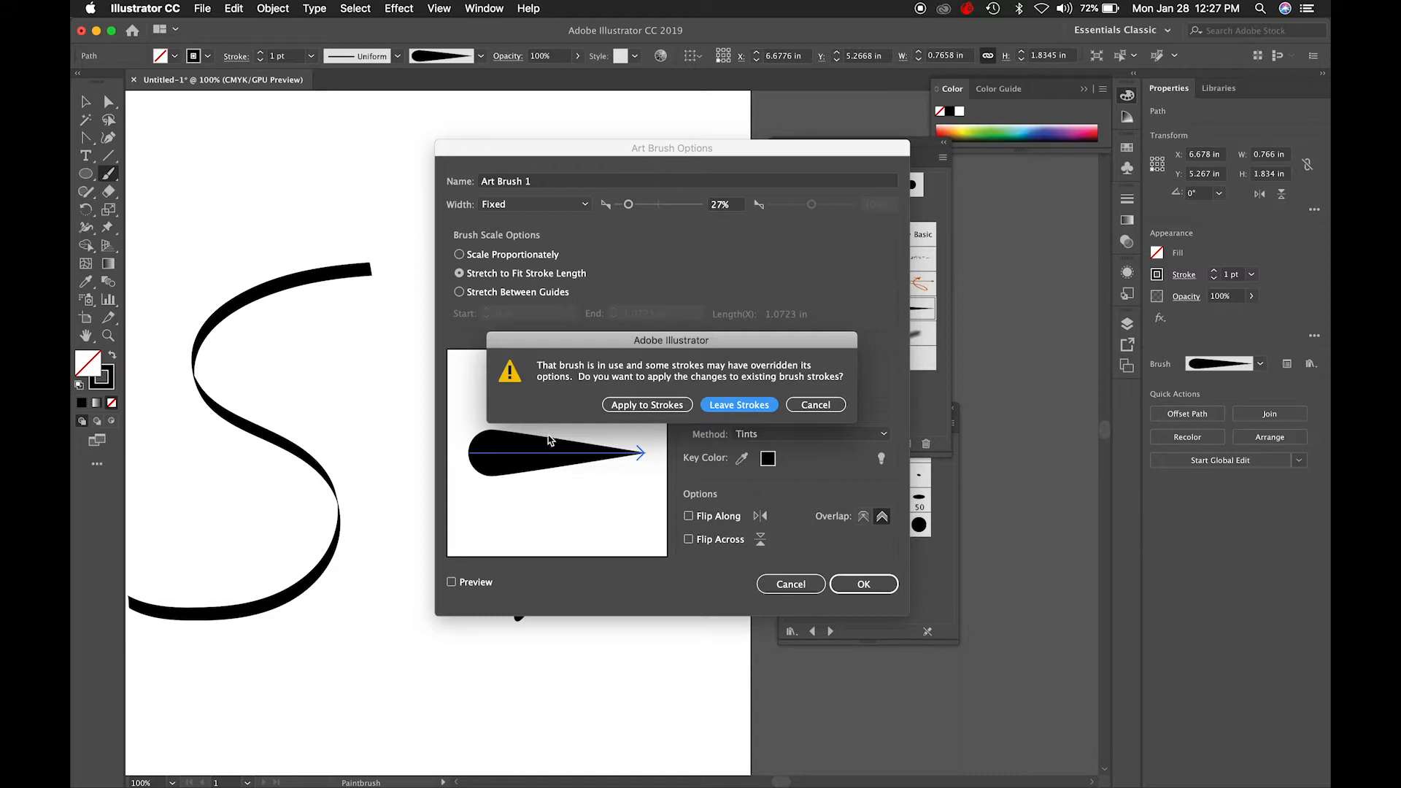
left_click(647, 405)
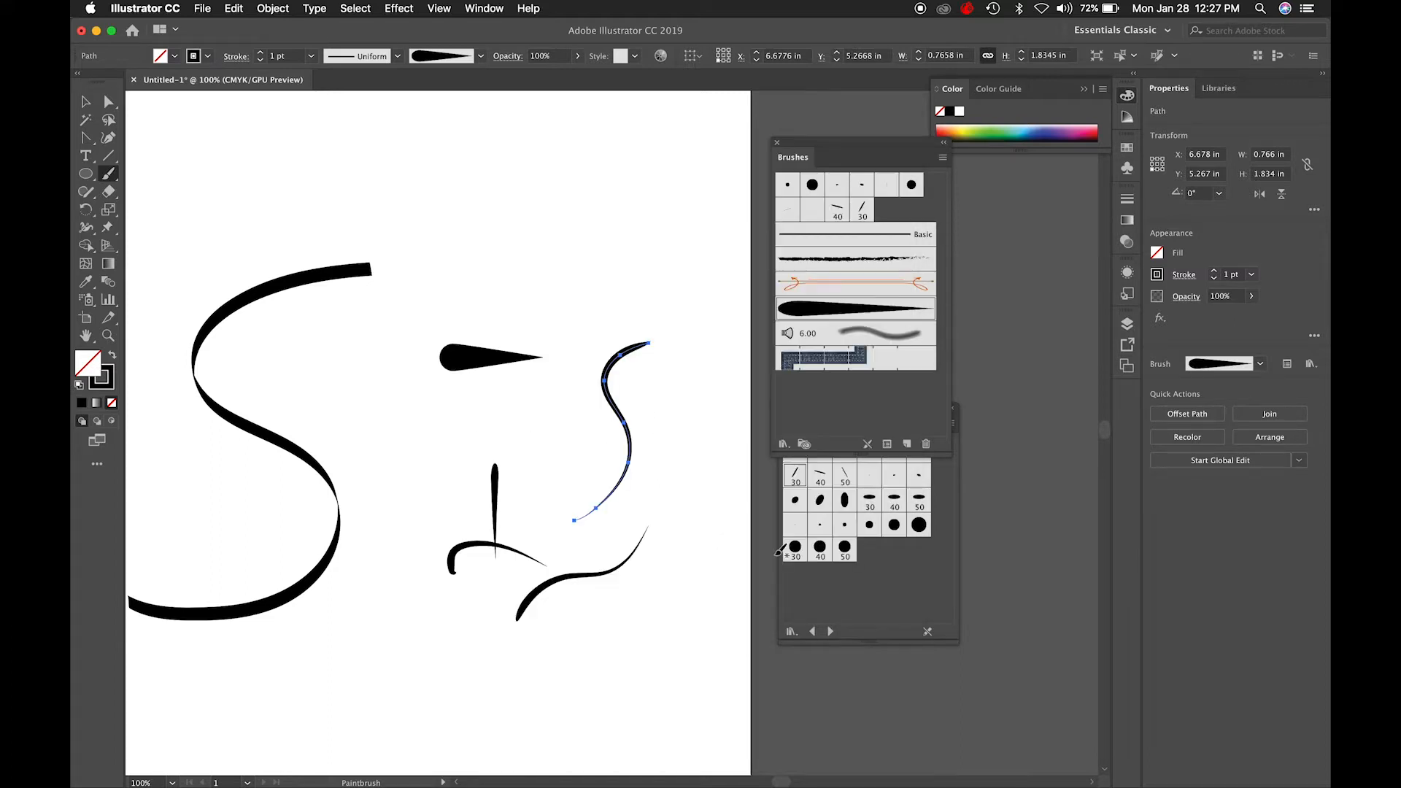
Deselect everything and paint a wavy stroke above the teardrop and a vertical stroke near the artboard's right edge.
key("super+shift+a")
mouse_move(459, 297)
left_mouse_down()
mouse_move(521, 269)
mouse_move(571, 213)
left_mouse_up()
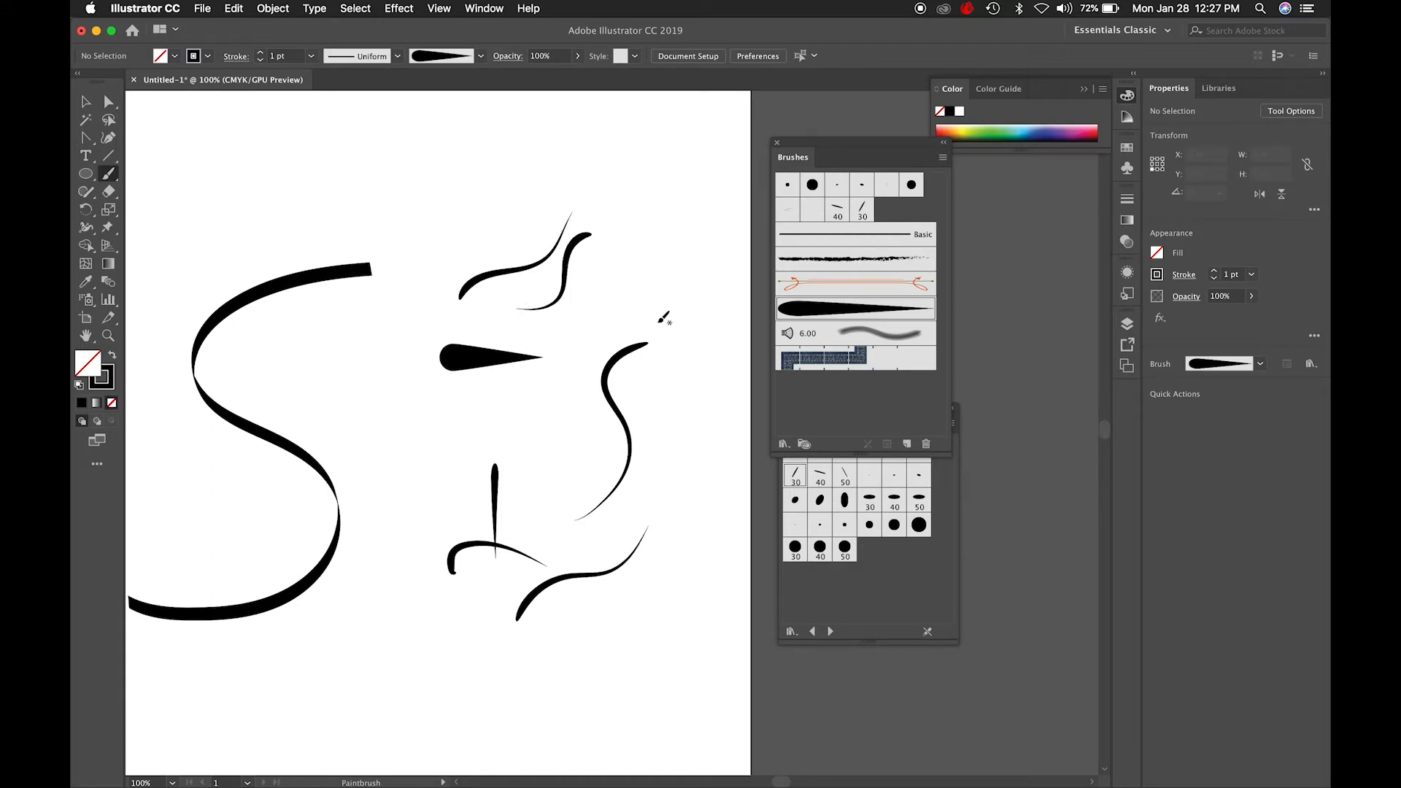
left_click_drag(687, 210, 691, 365)
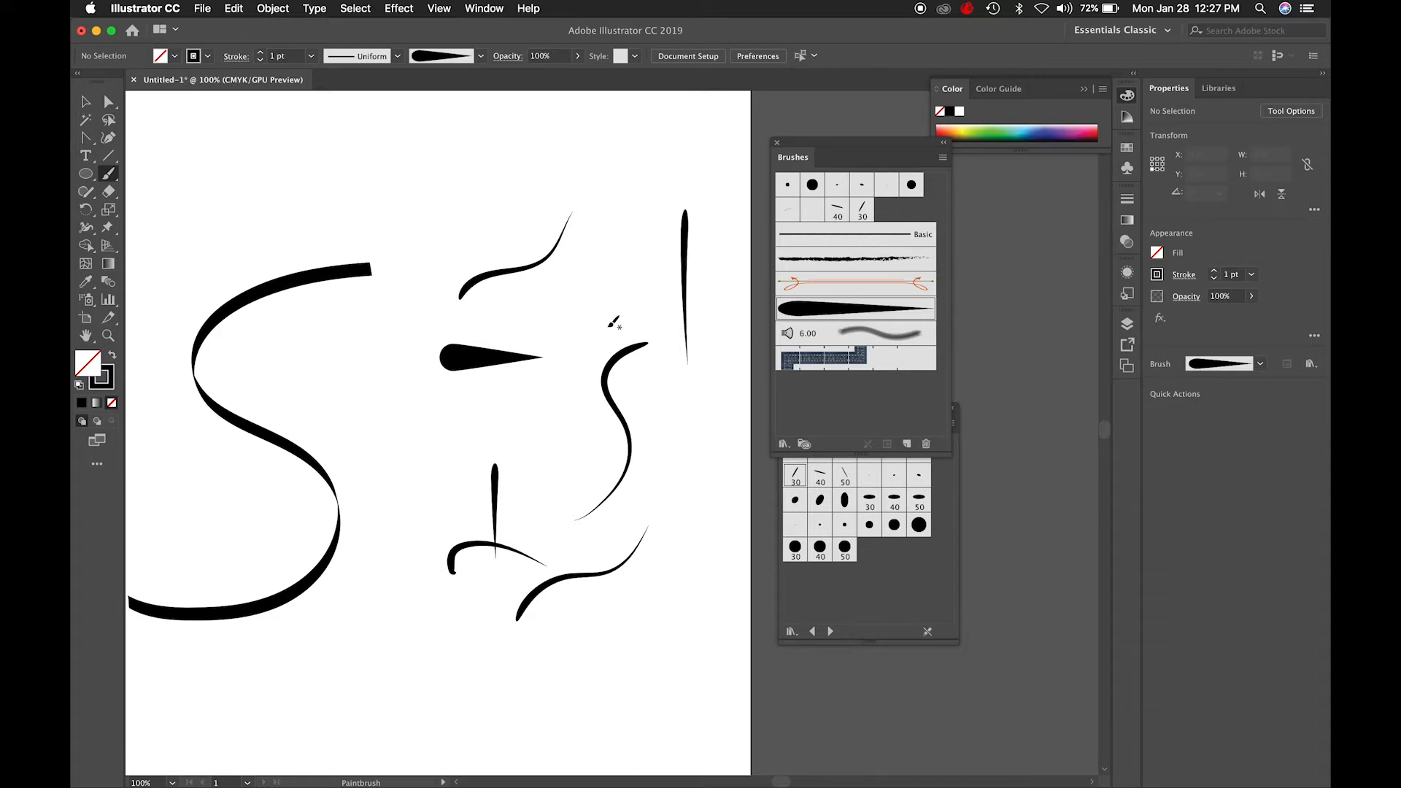
Apply the teardrop art brush to the large S-shaped stroke and deselect it.
scroll(484, 364, "left", 5)
scroll(485, 364, "down", 1)
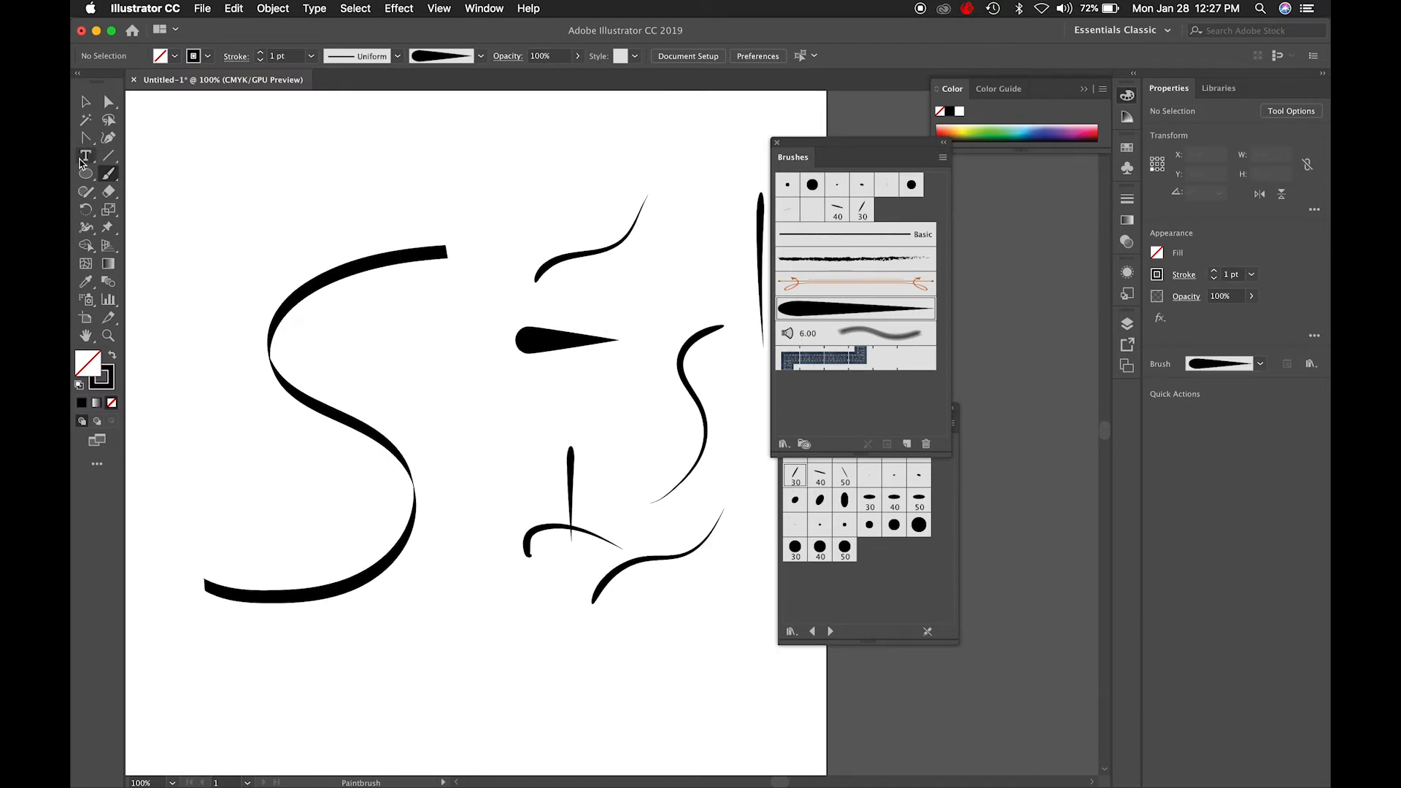
left_click(85, 101)
left_click(276, 321)
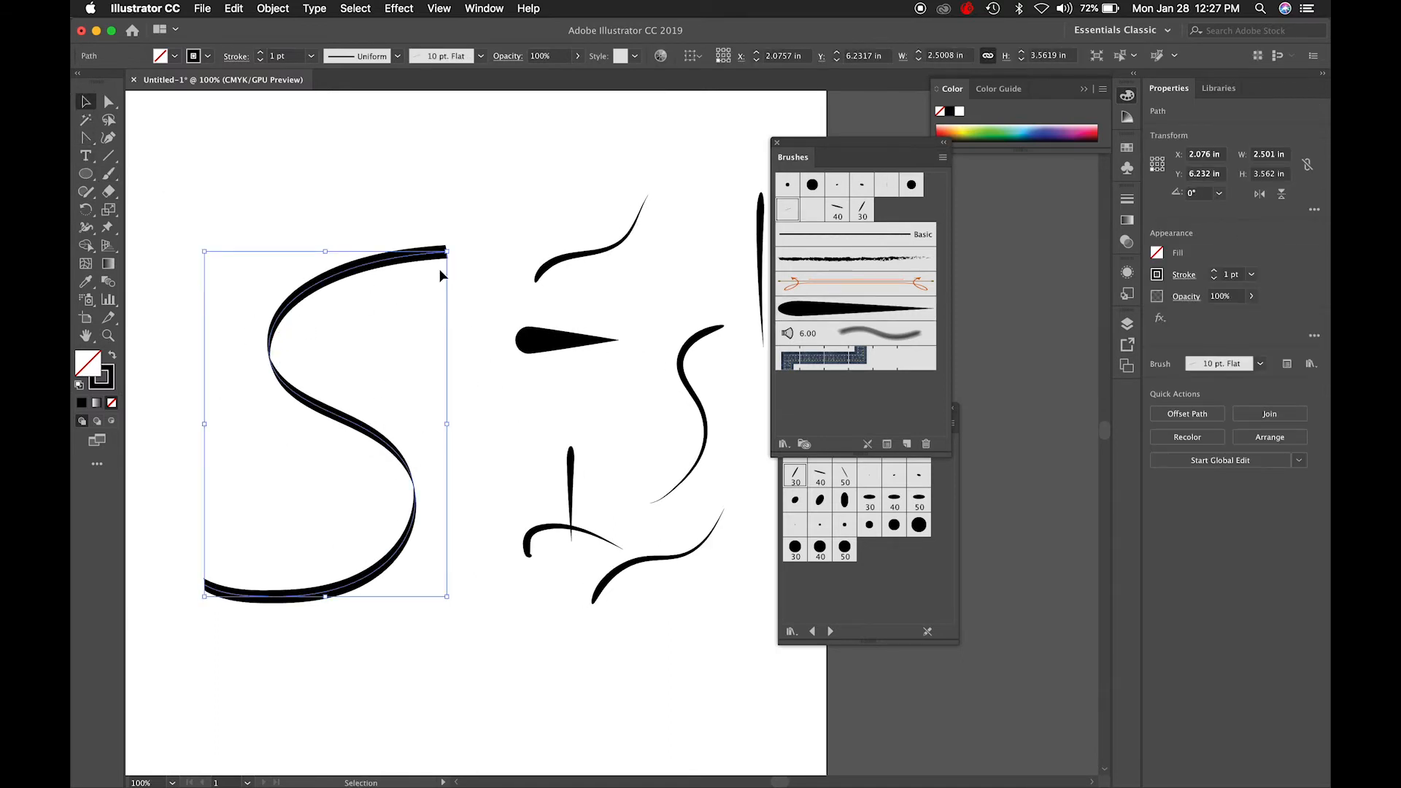
left_click(819, 312)
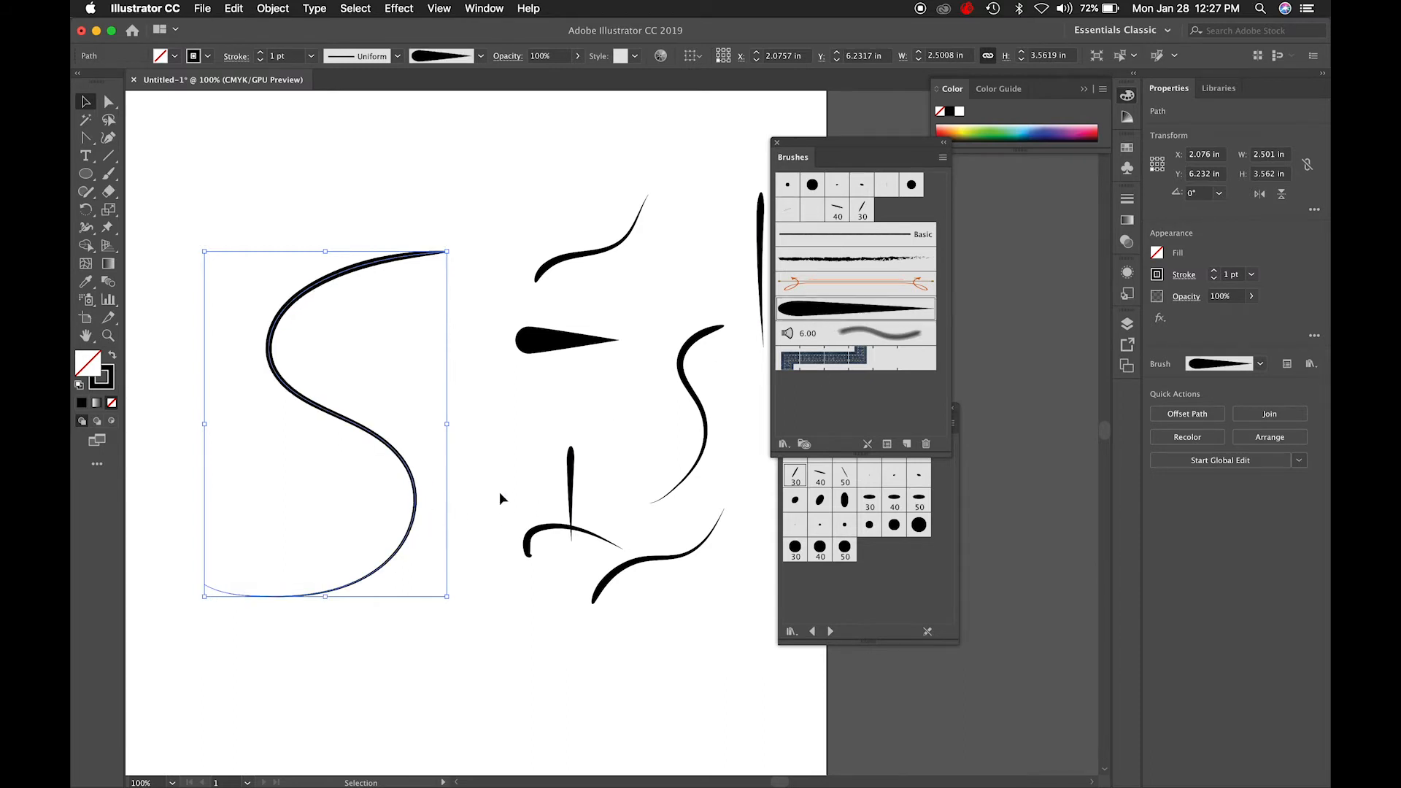
left_click(462, 216)
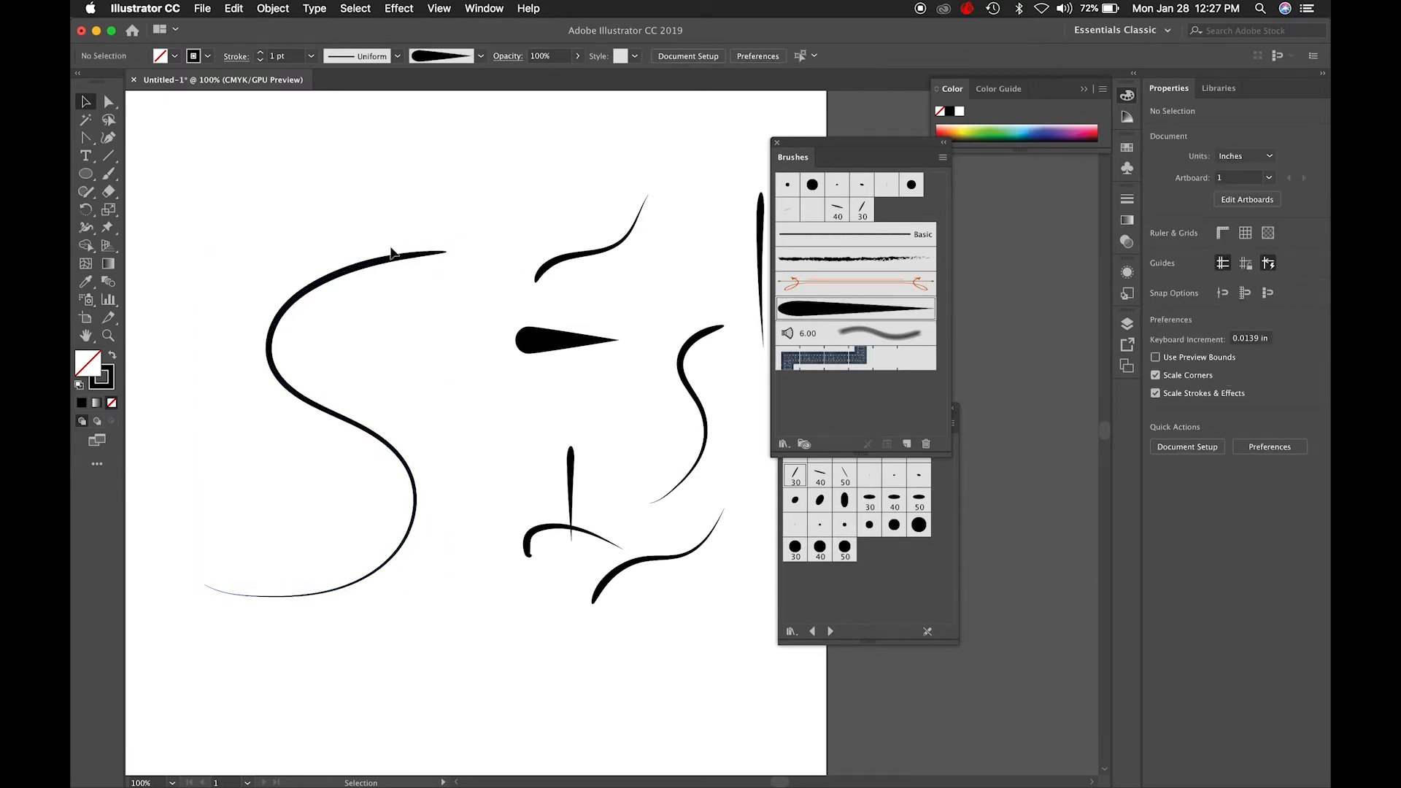
Reshape the large S by moving the anchor point on its upper curve up and outward to the left.
left_click_drag(409, 387, 365, 488)
left_click(86, 137)
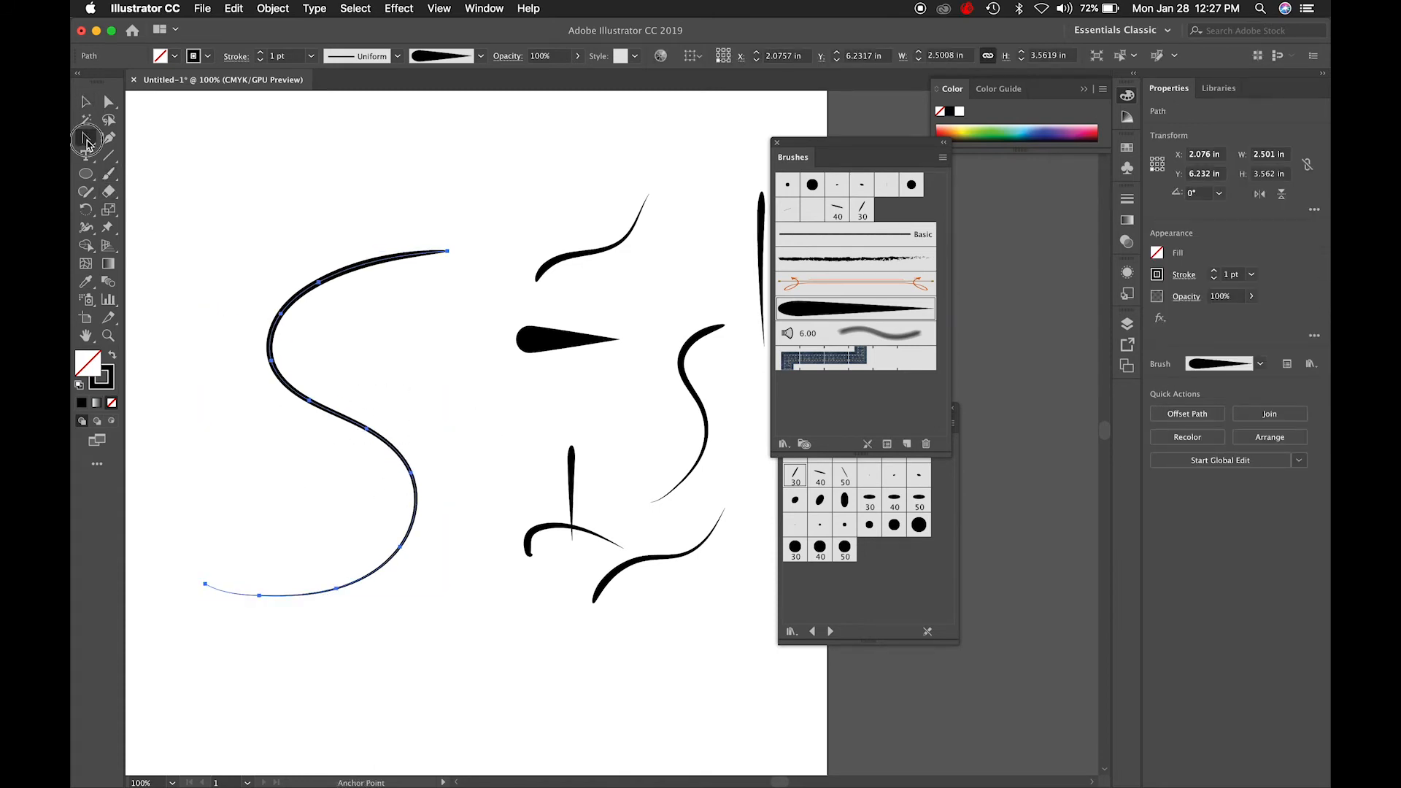
left_click(109, 101)
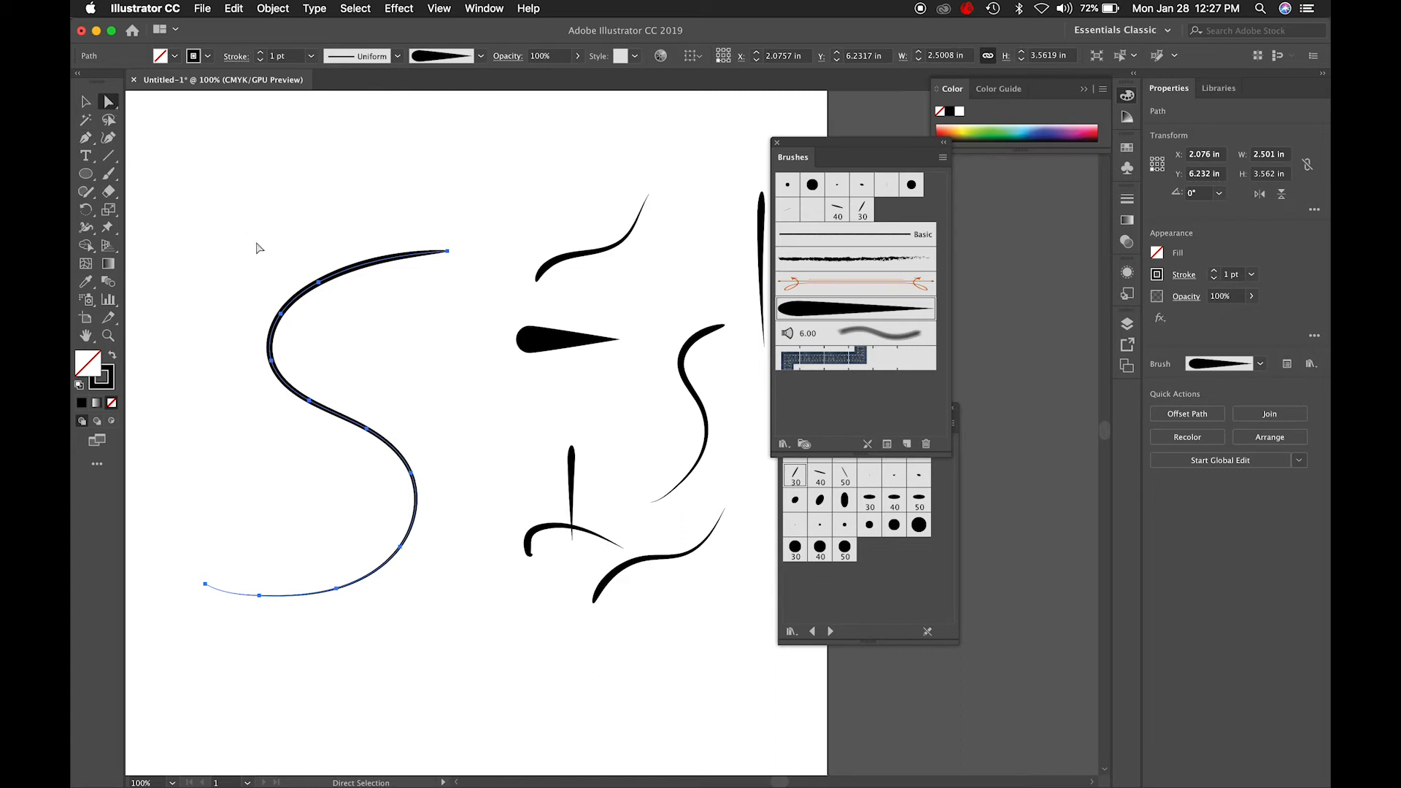
left_click(319, 283)
left_click_drag(319, 283, 231, 211)
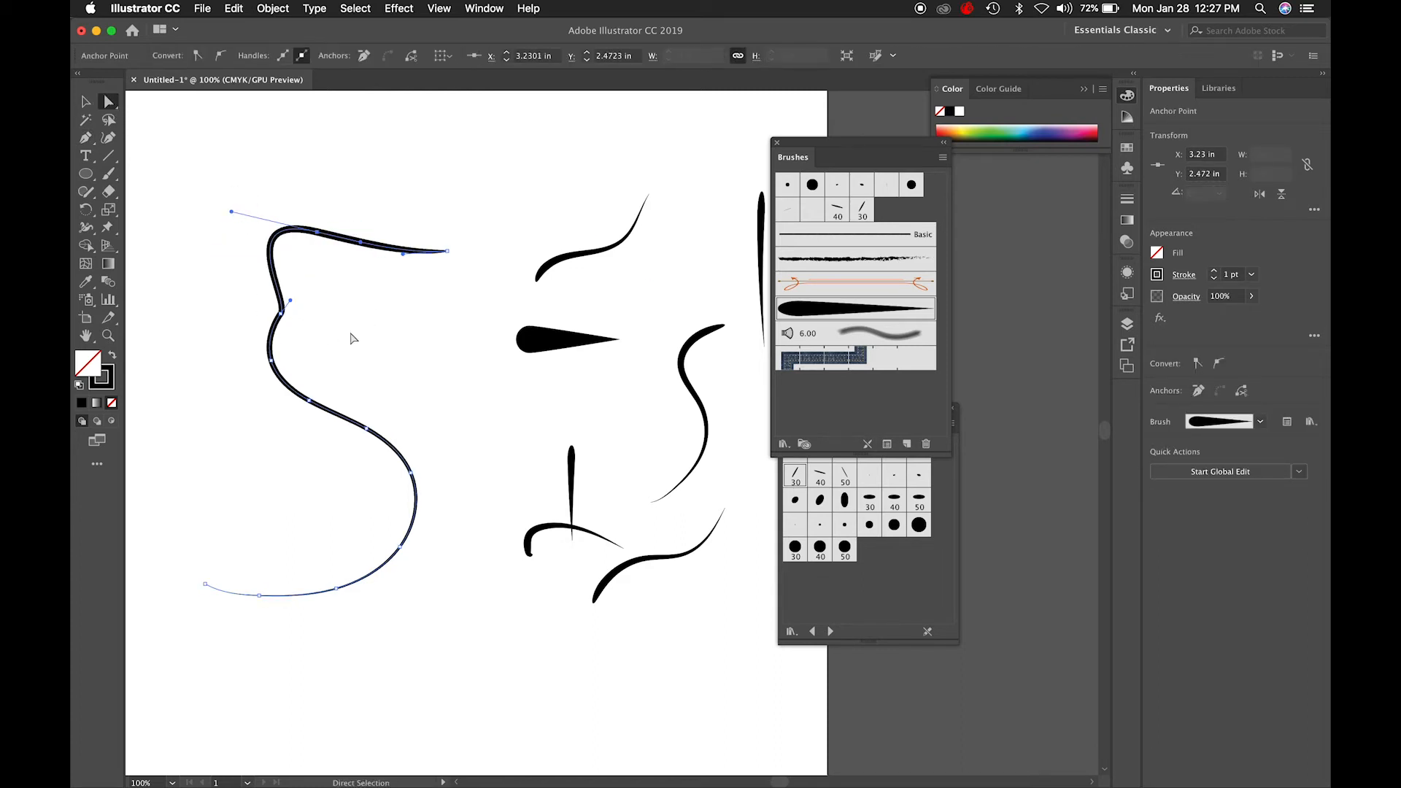
Draw a small S-shaped path about 0.79 by 1.53 in with the Pen tool below the strokes and apply the teardrop art brush.
key("p")
left_click_drag(489, 631, 466, 632)
left_click_drag(483, 709, 429, 729)
scroll(533, 712, "down", 2)
left_click(518, 654, "super")
key("v")
left_click_drag(528, 647, 458, 691)
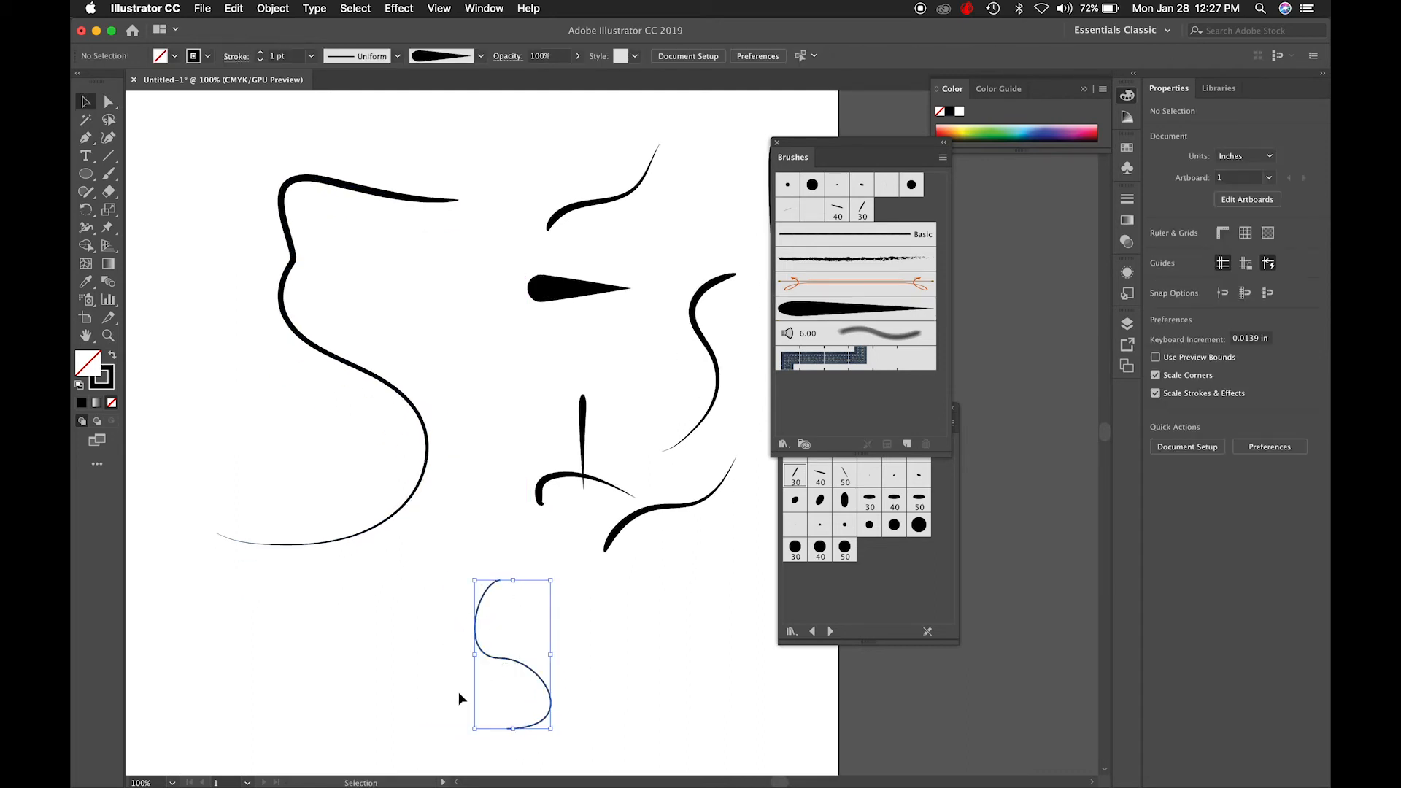
left_click(843, 316)
left_click(649, 613)
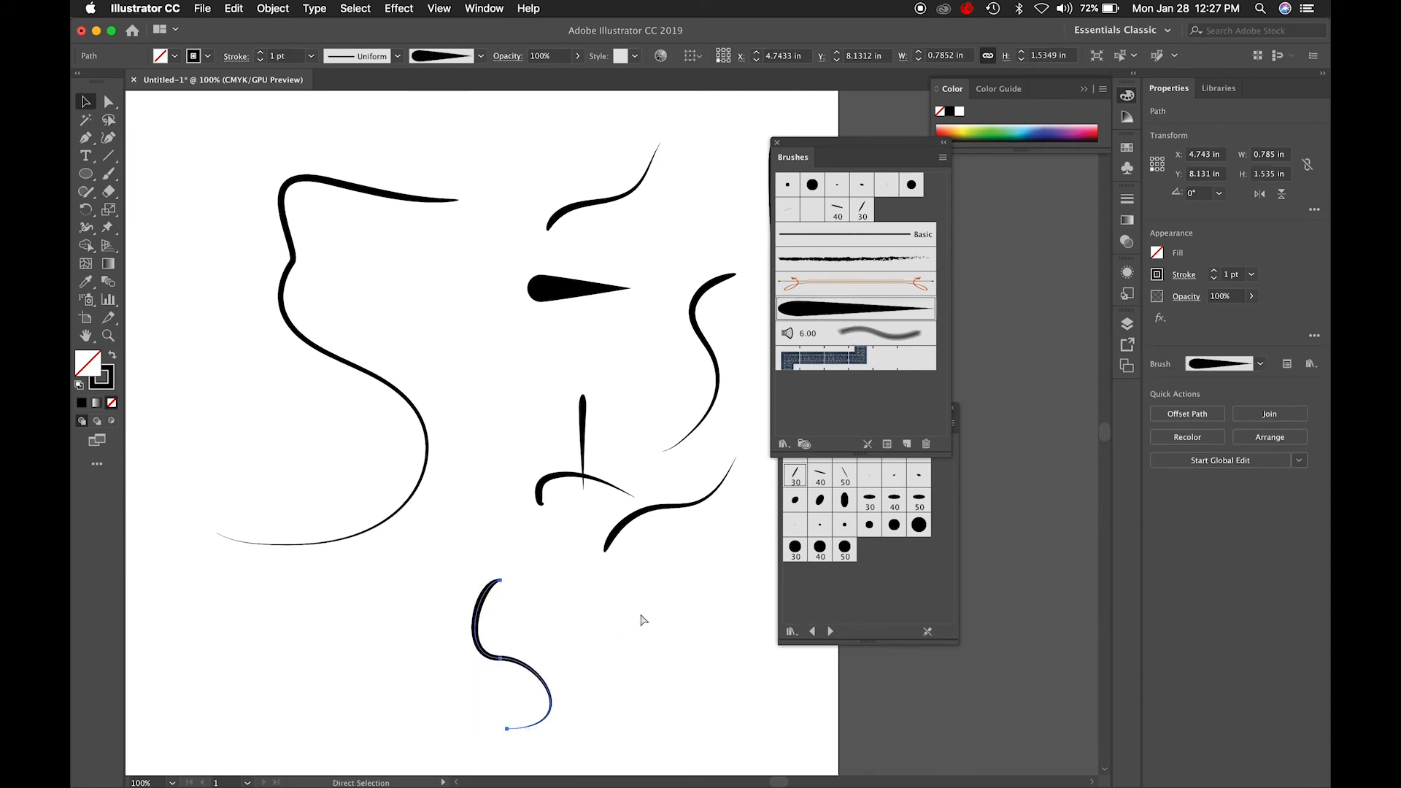
Draw a small square to the right of the small S, apply the teardrop art brush to it and deselect.
scroll(497, 680, "right", 1)
scroll(498, 680, "right", 2)
key("m")
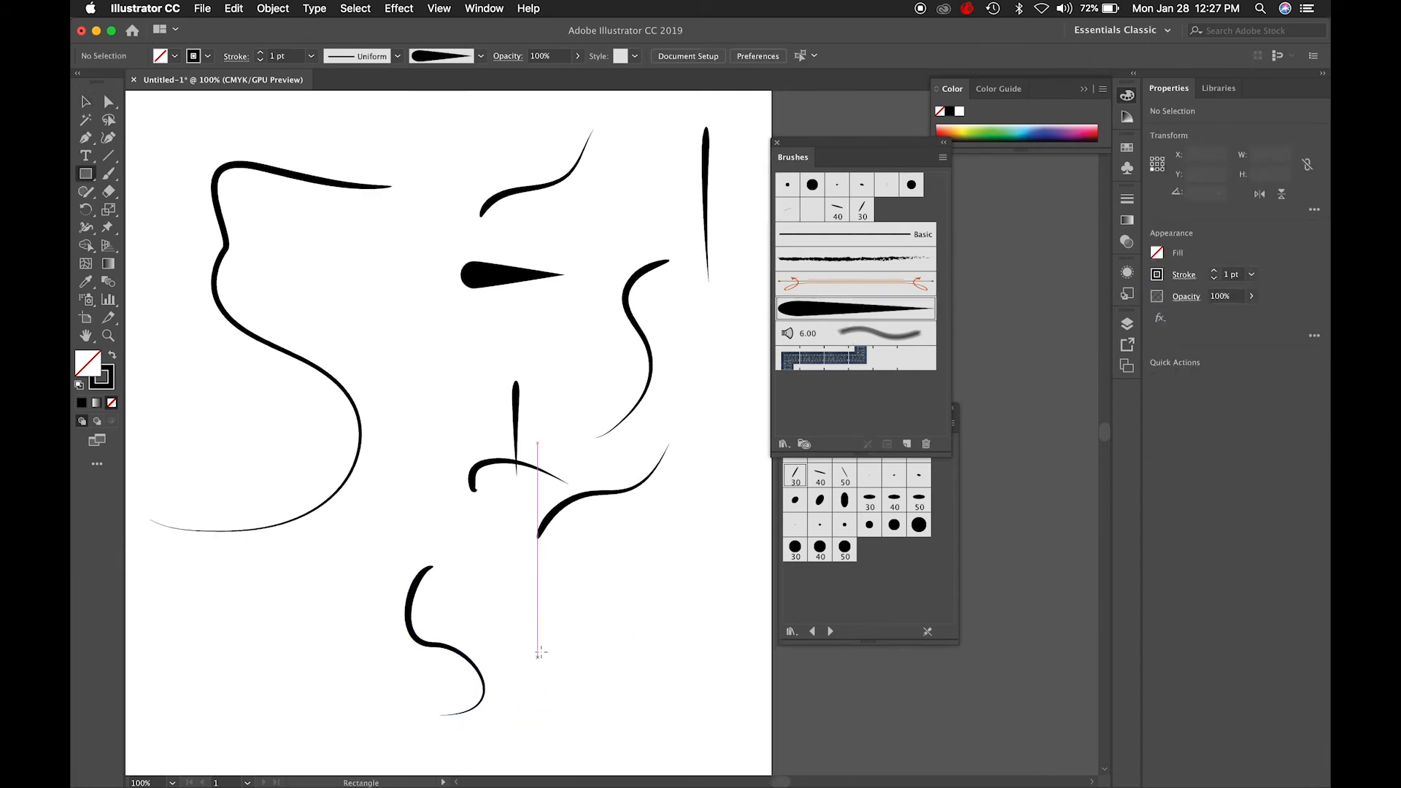
left_click_drag(544, 614, 624, 692)
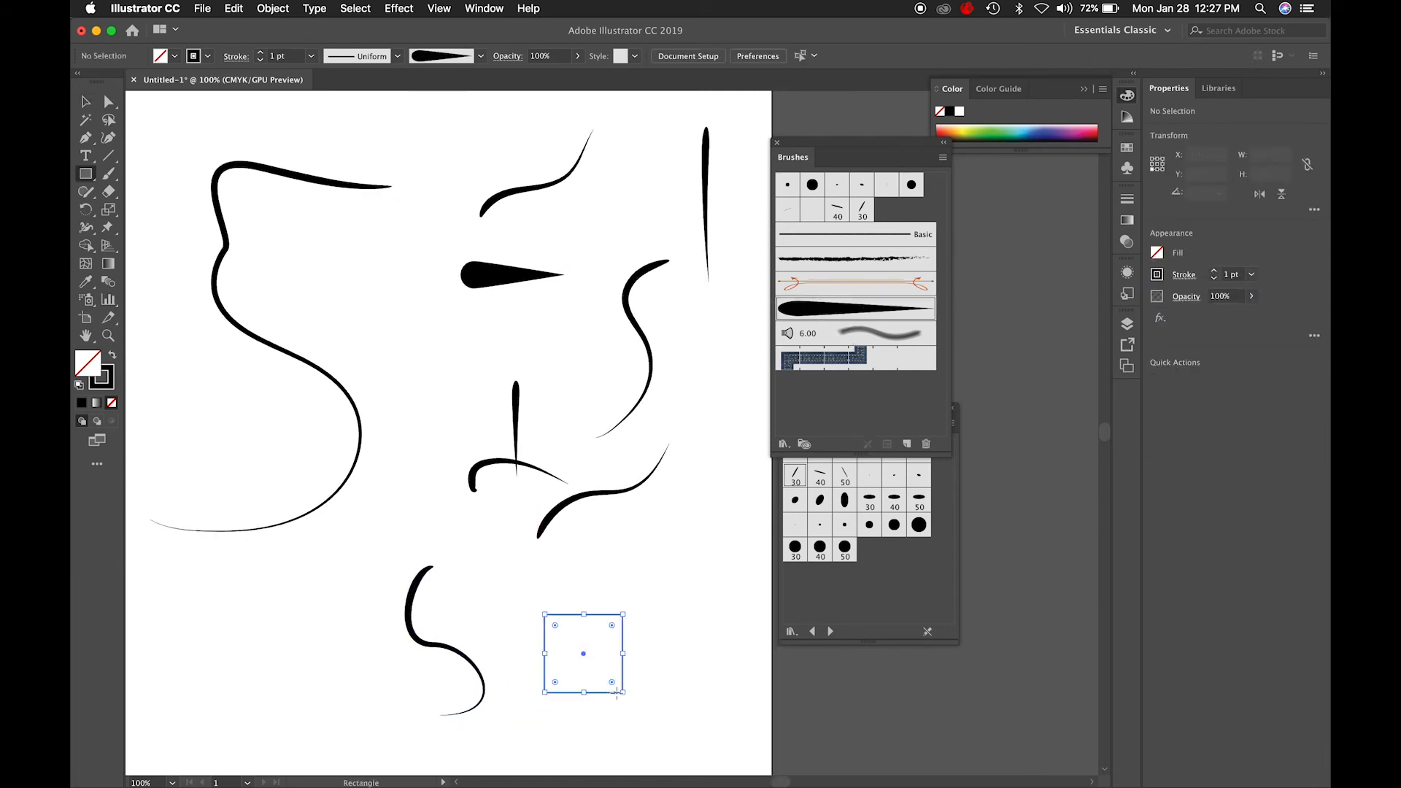
left_click(835, 310)
key("super+shift+a")
key("v")
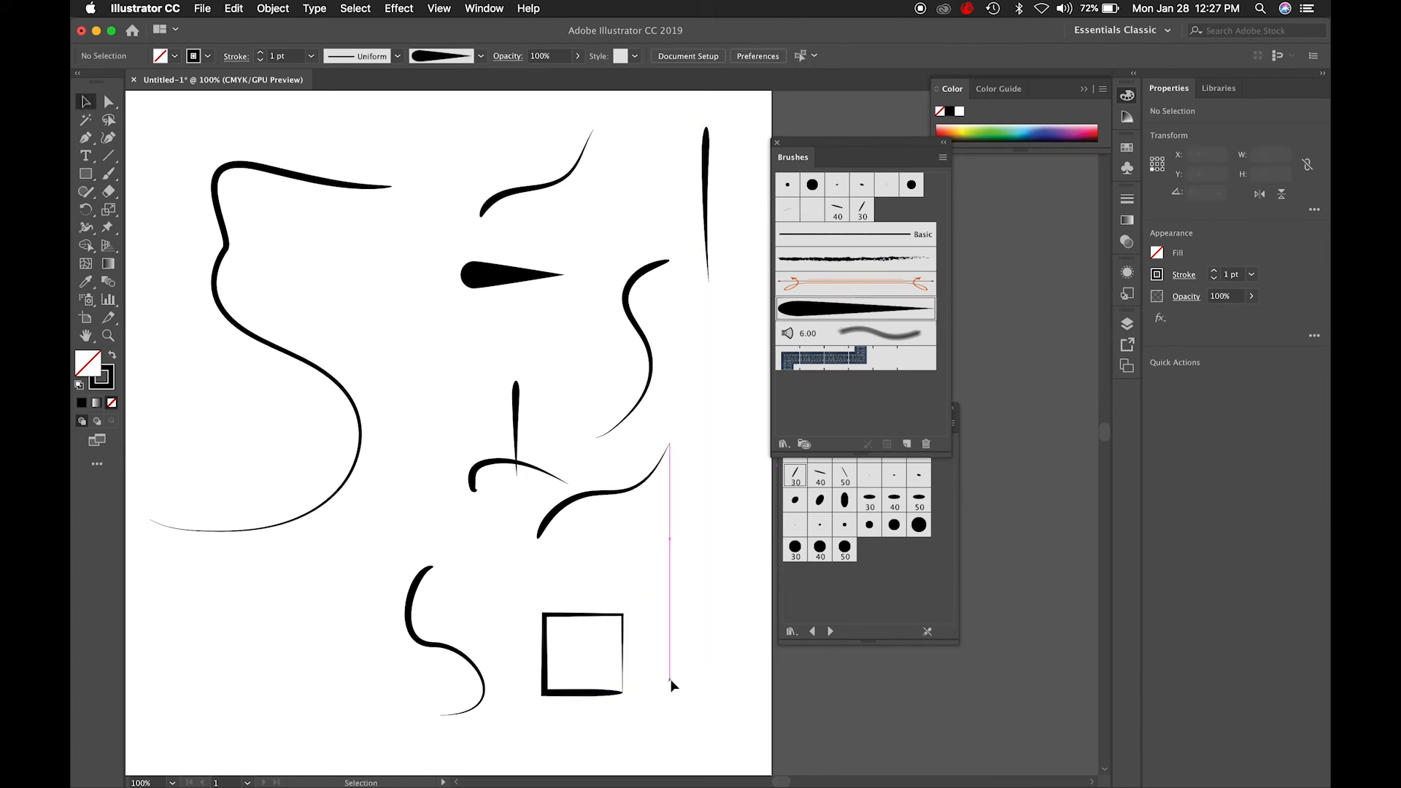
Delete all the artwork except the vertical stroke near the artboard's right edge.
key("super+minus")
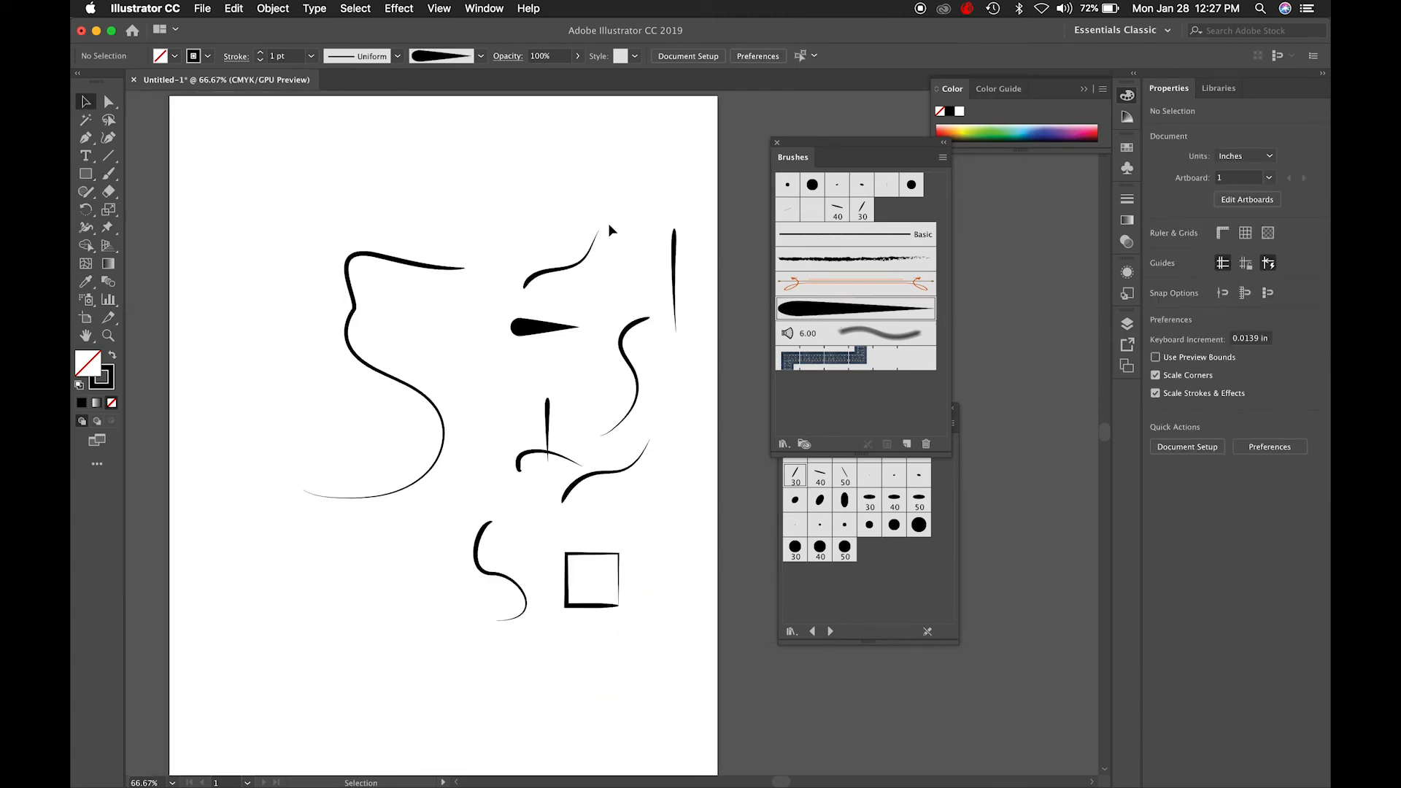
mouse_move(308, 218)
left_mouse_down()
mouse_move(579, 491)
mouse_move(672, 620)
left_mouse_up()
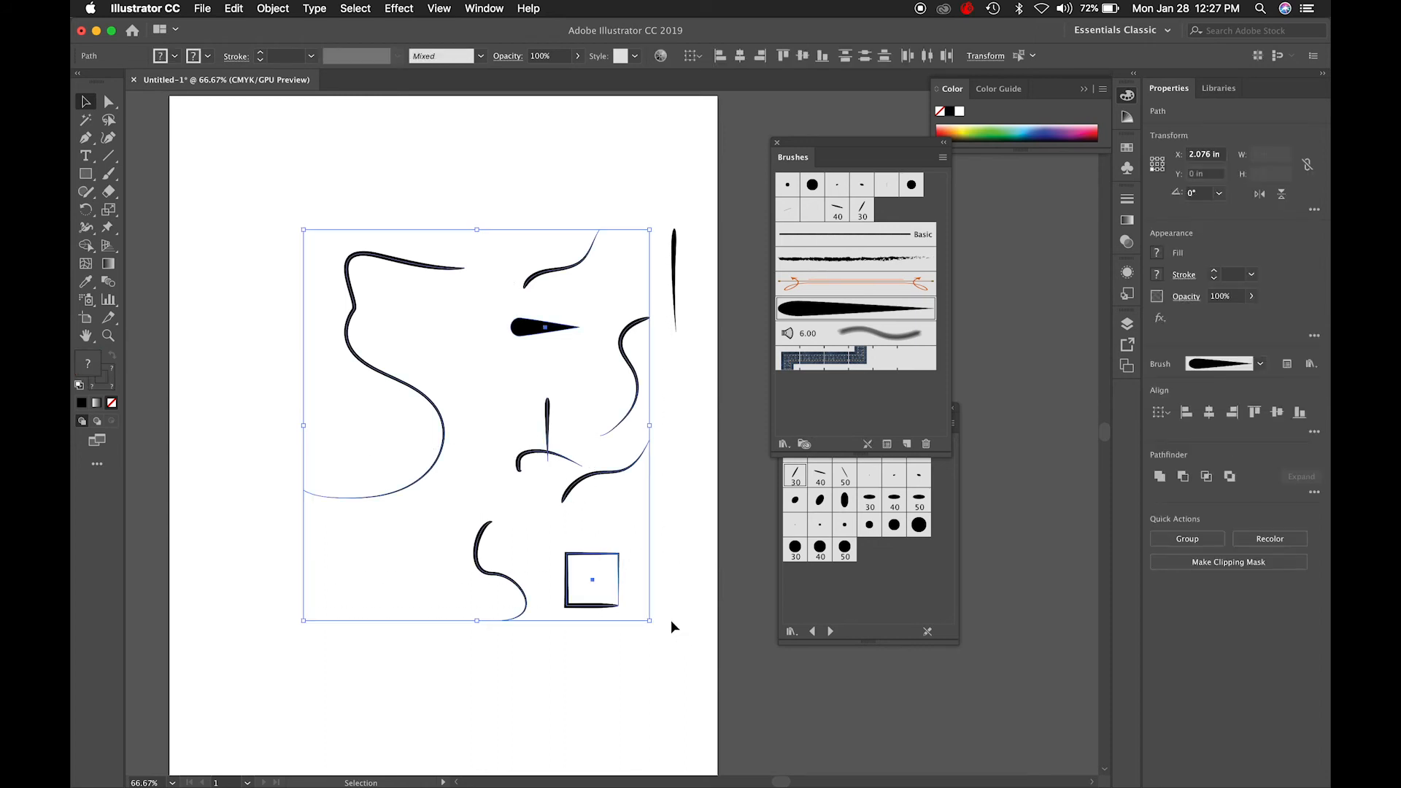
key("Delete")
Move the remaining vertical stroke toward the artboard's middle, rotate it 90° clockwise to horizontal and deselect it.
left_click(674, 263)
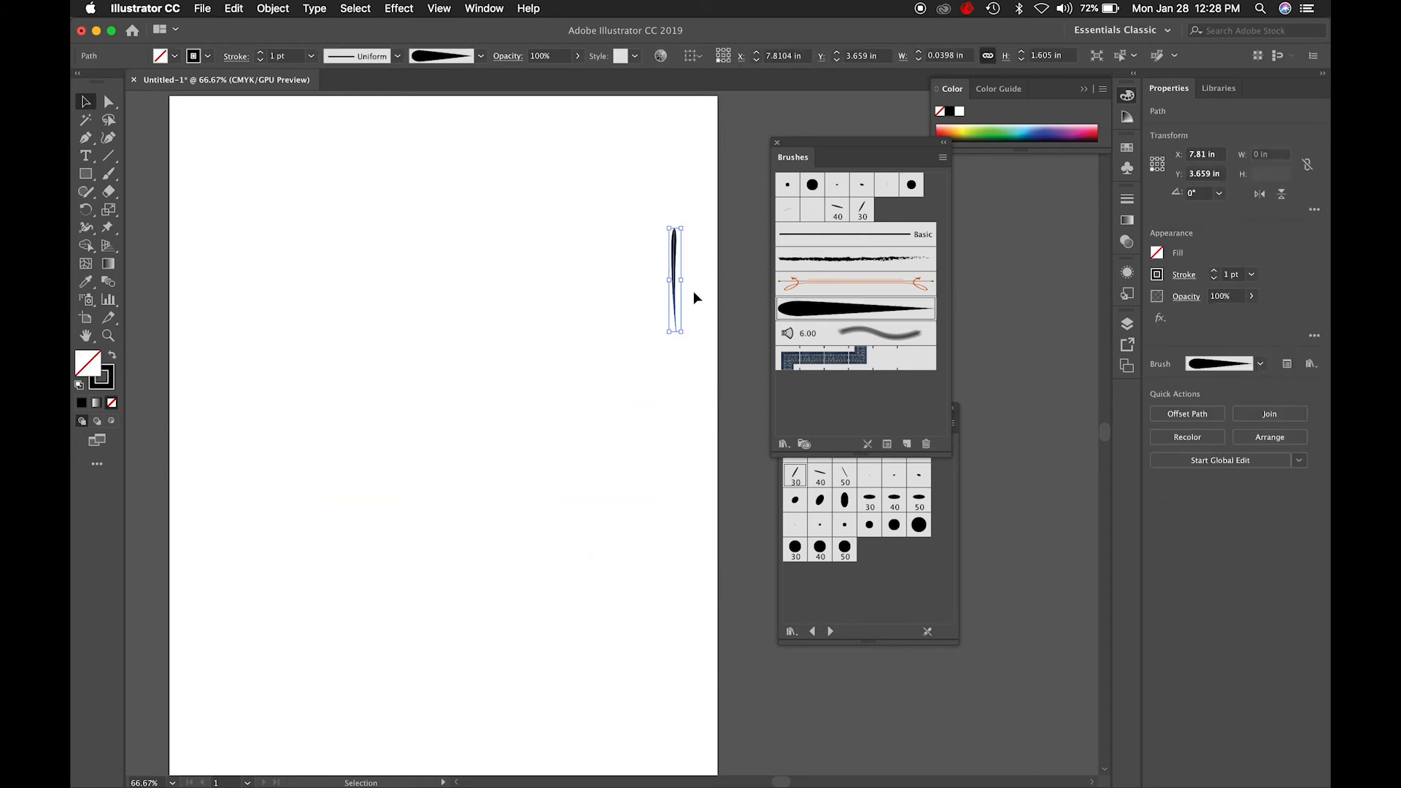
left_click_drag(673, 277, 531, 348)
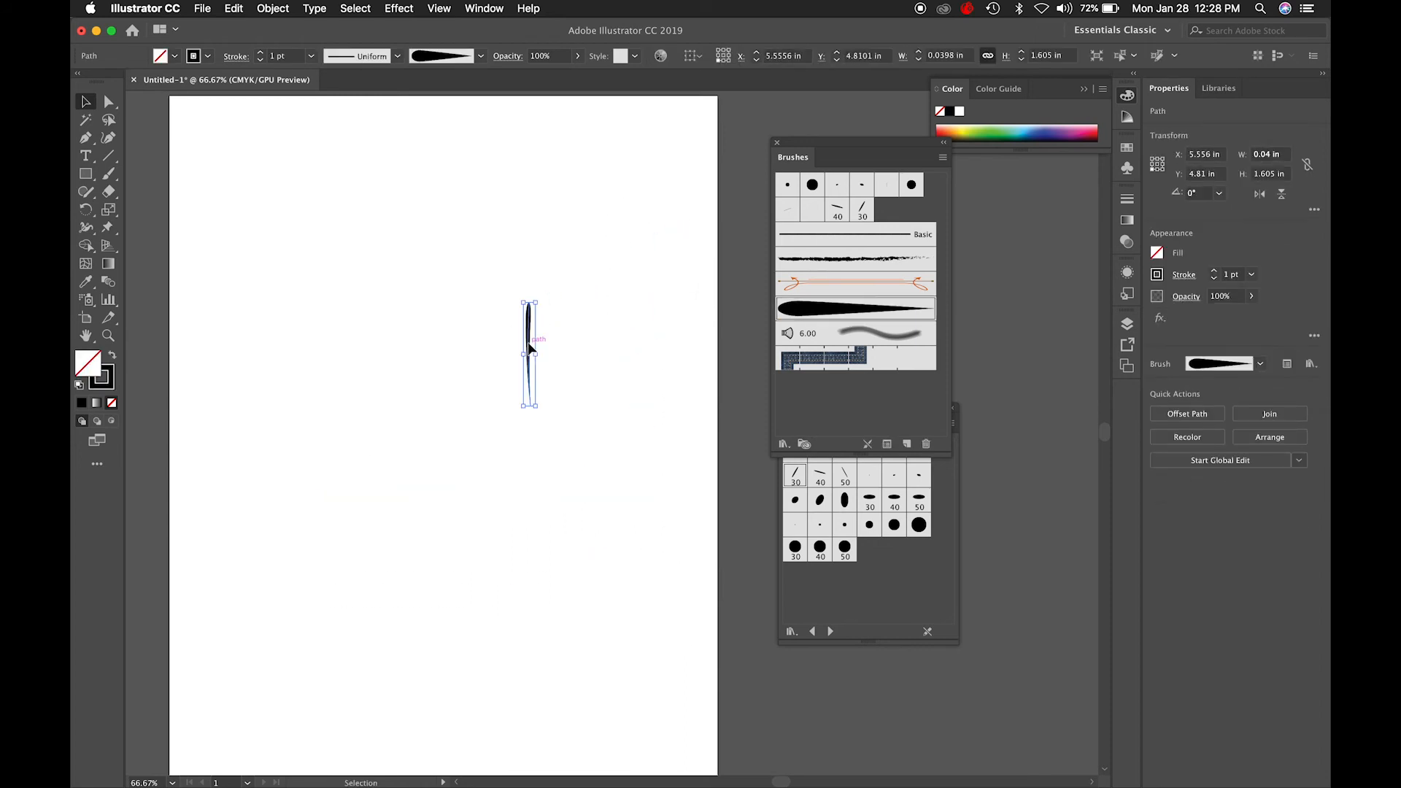
key("r")
left_click_drag(573, 298, 621, 412)
key("super+shift+a")
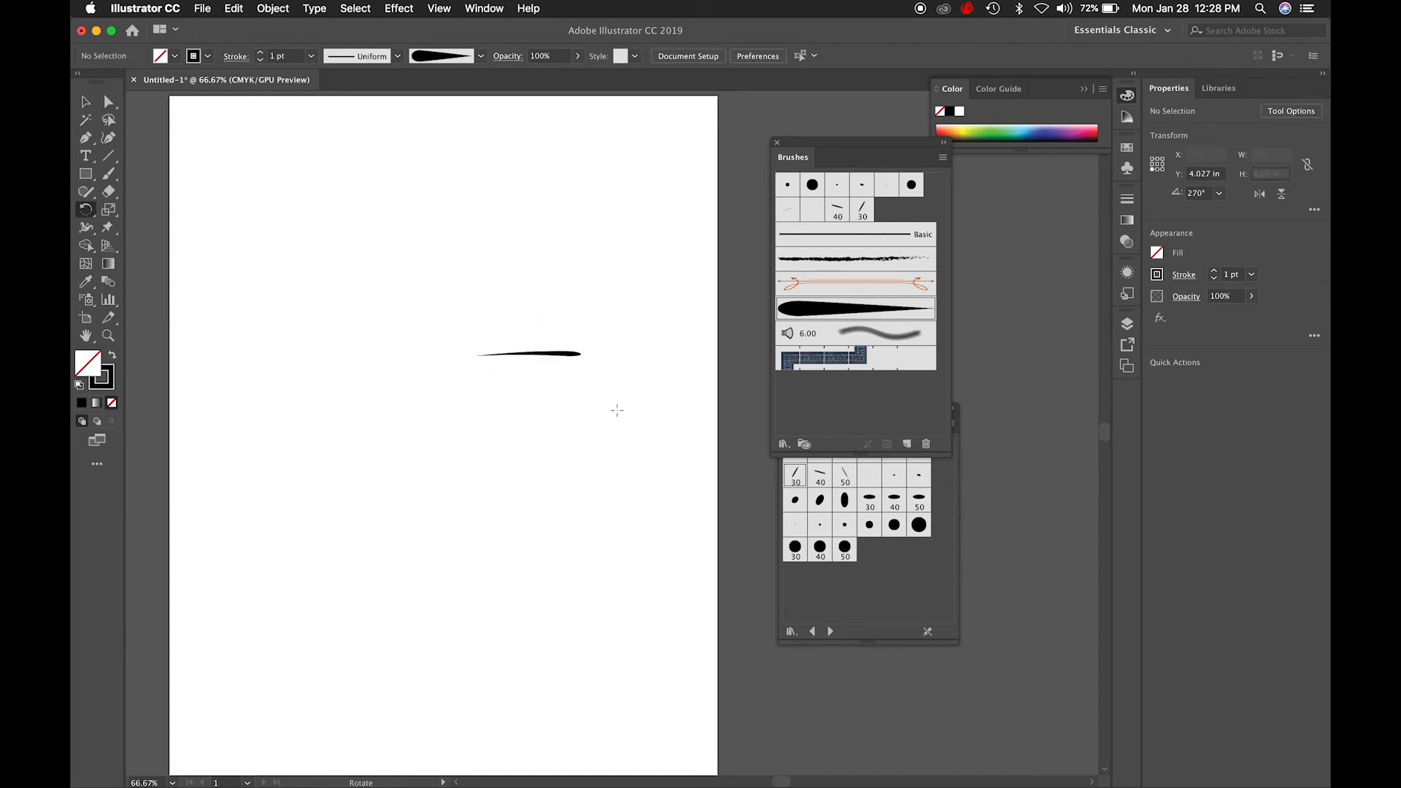
Select the horizontal tapered stroke for a close-up view.
mouse_move(469, 322)
left_mouse_down()
mouse_move(647, 409)
mouse_move(430, 382)
mouse_move(598, 489)
mouse_move(664, 510)
mouse_move(579, 506)
mouse_move(576, 442)
left_mouse_up()
key("v")
left_click(606, 472)
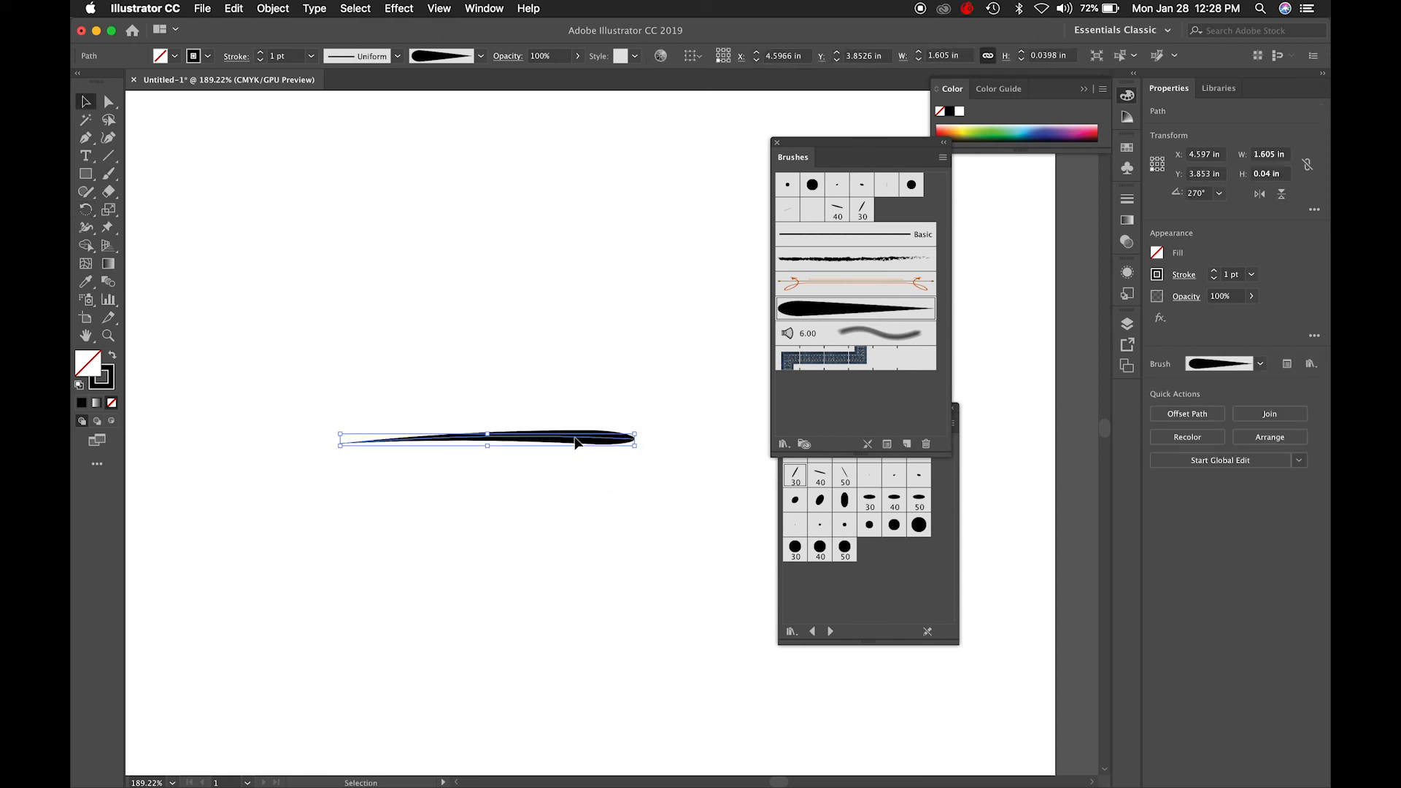